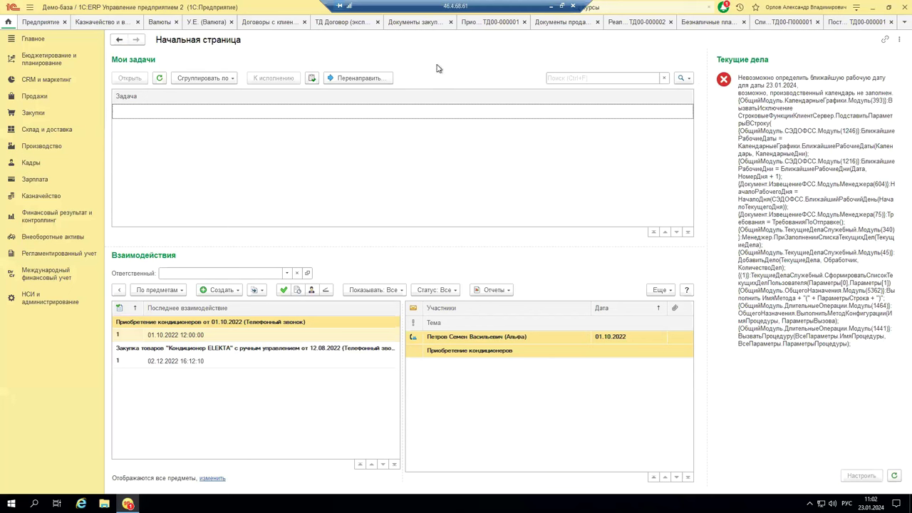
# Step: Check the platform and configuration version in the program information, then close it
pyautogui.click(855, 7)
pyautogui.click(803, 156)
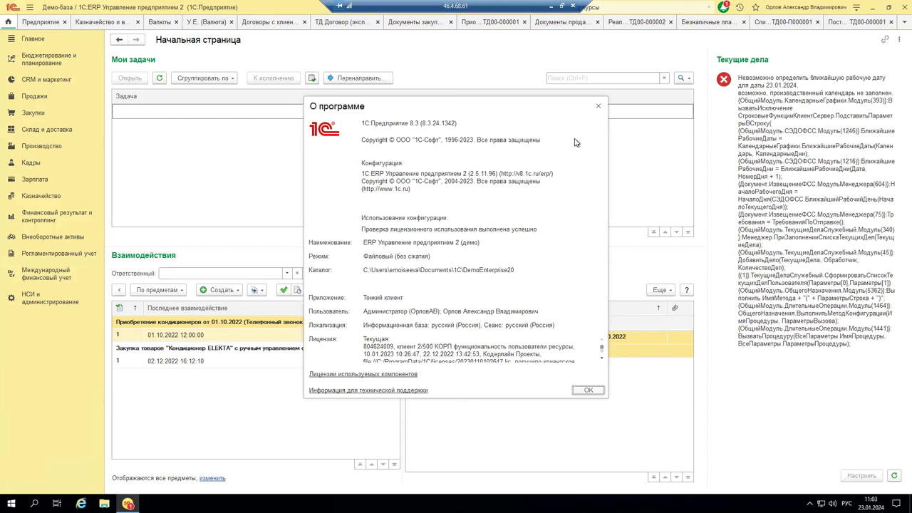
pyautogui.click(598, 106)
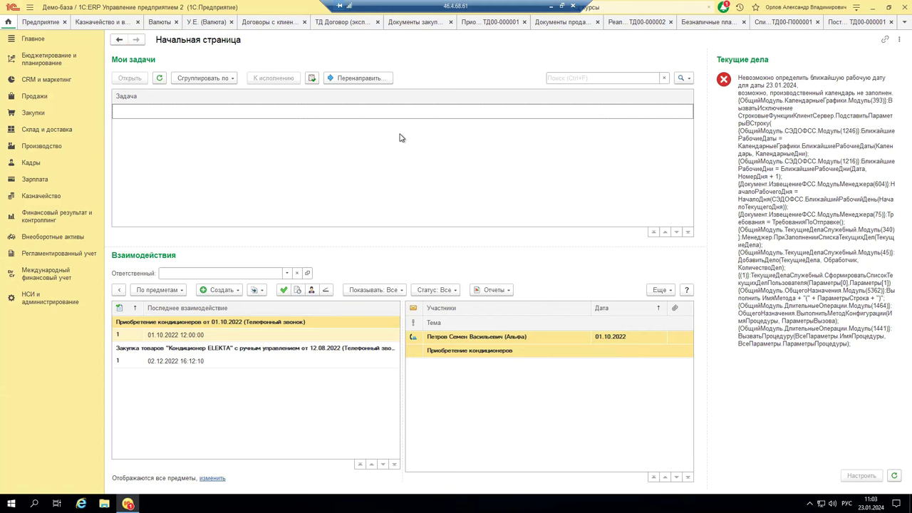
# Step: Review the regulated and management accounting currencies in the Предприятие settings, declining to edit either one
pyautogui.click(28, 301)
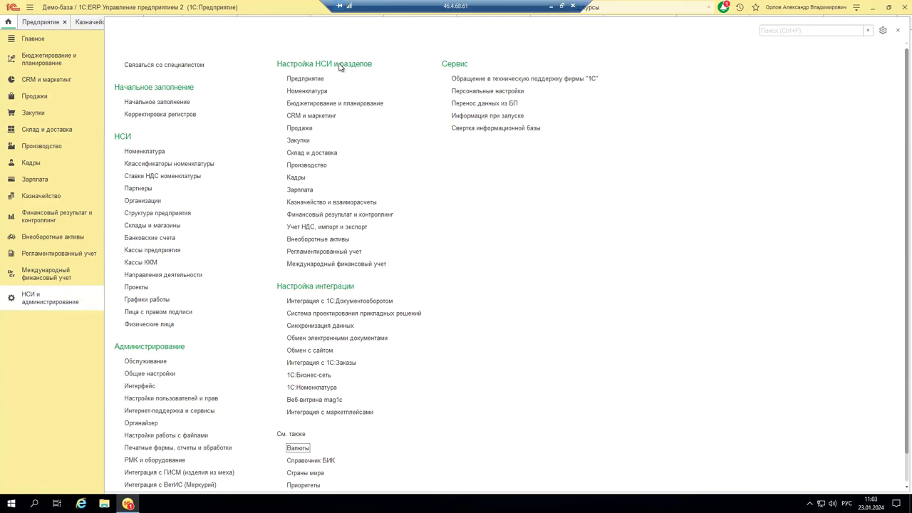
pyautogui.click(306, 79)
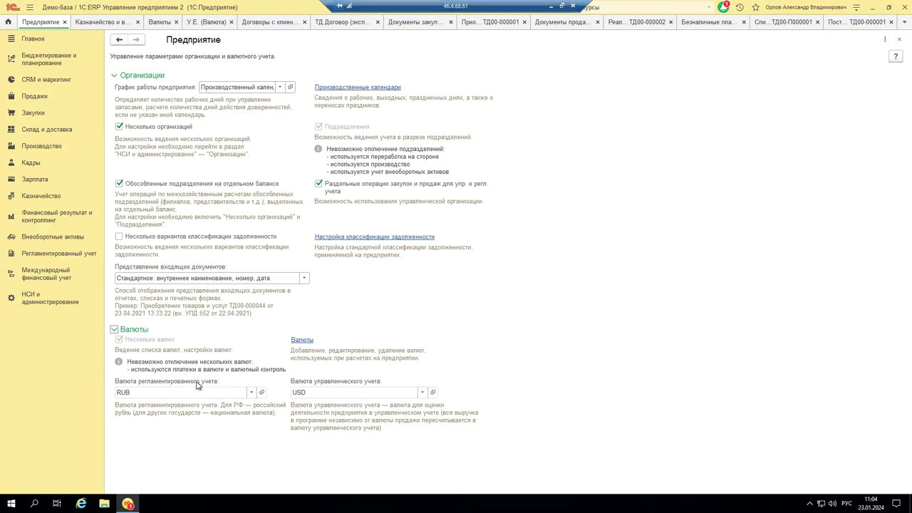
pyautogui.click(252, 393)
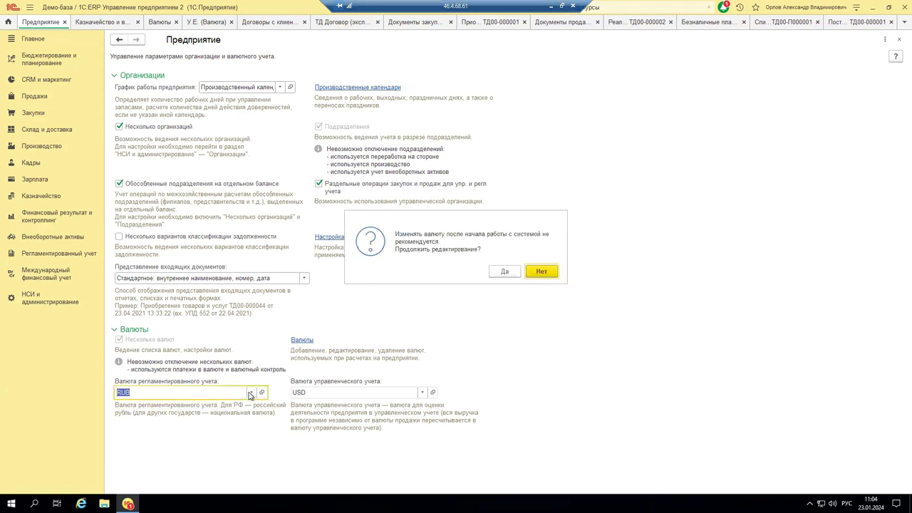
pyautogui.click(541, 272)
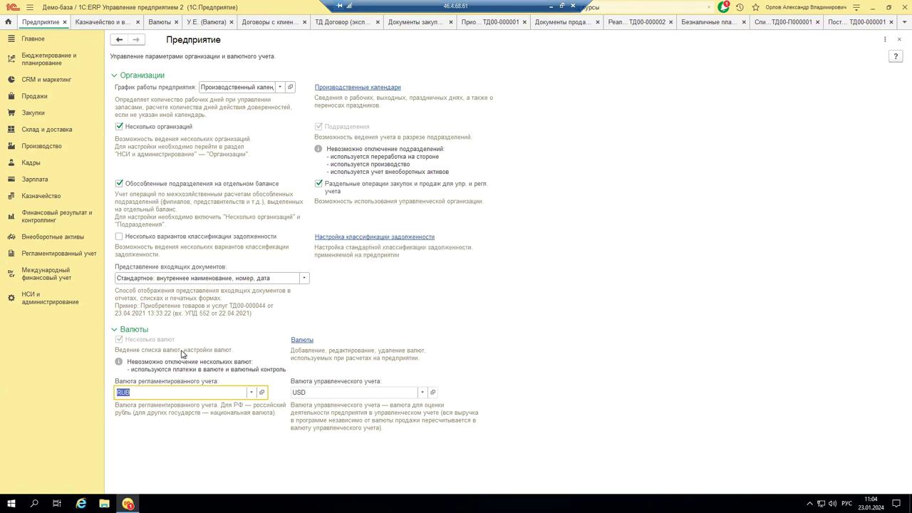
pyautogui.click(422, 393)
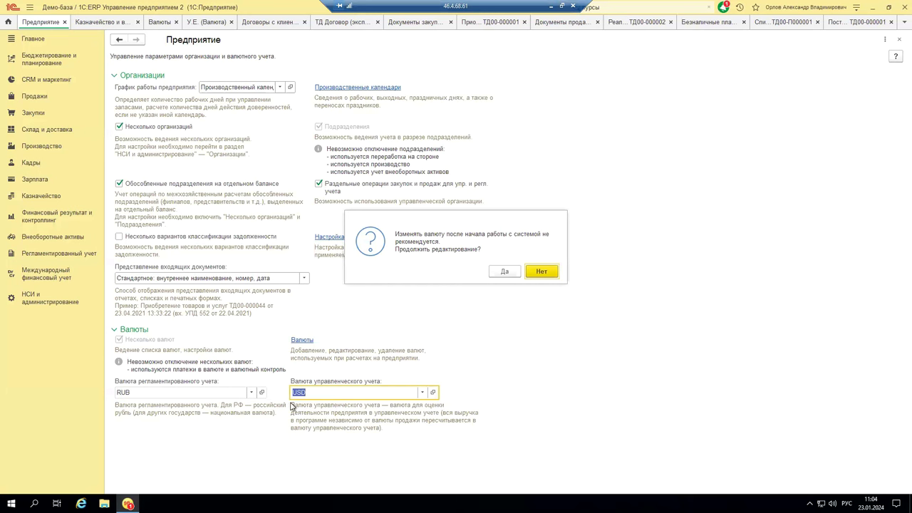
pyautogui.click(546, 272)
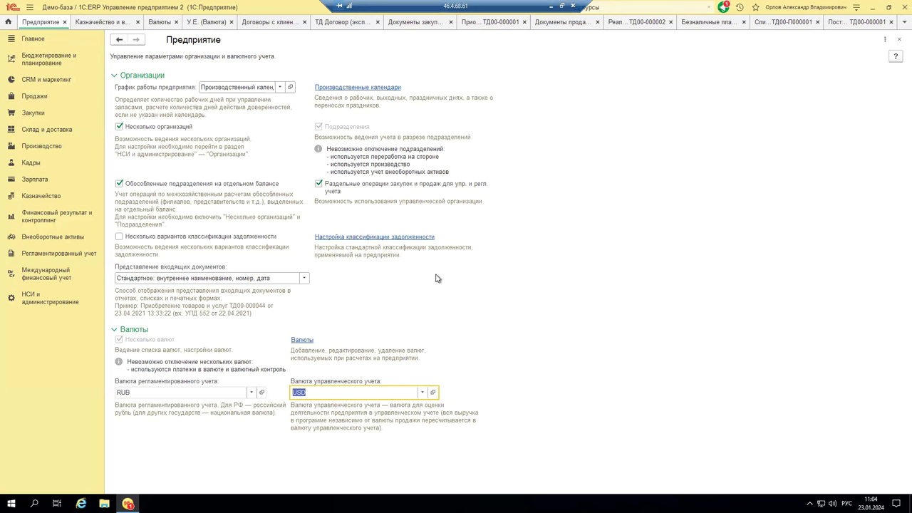
# Step: Examine the Валюты list, reached from the Предприятие settings and from НСИ и администрирование, going through each currency
pyautogui.click(301, 341)
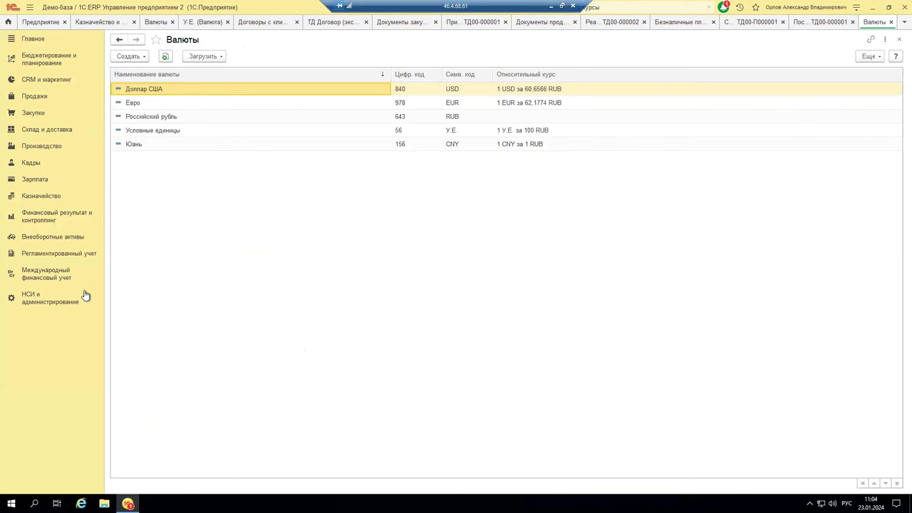
pyautogui.click(42, 299)
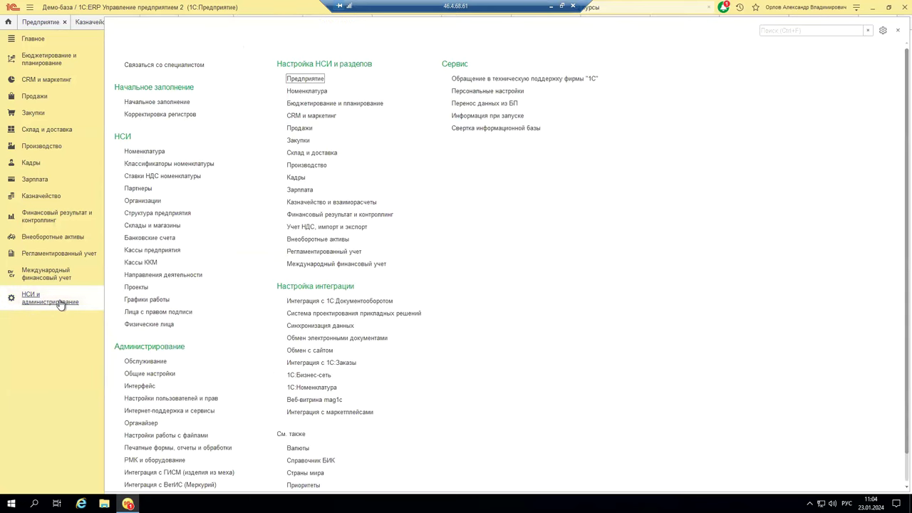
pyautogui.scroll(-1, 297, 455)
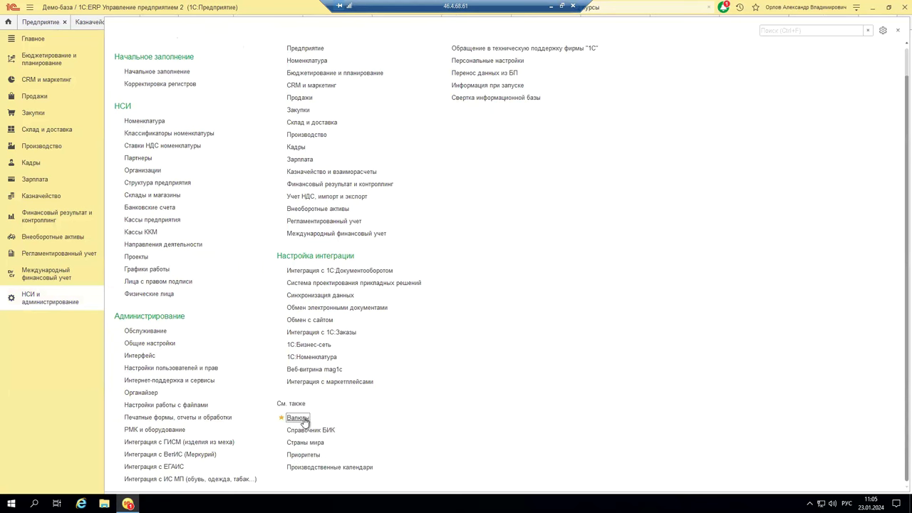
pyautogui.click(298, 418)
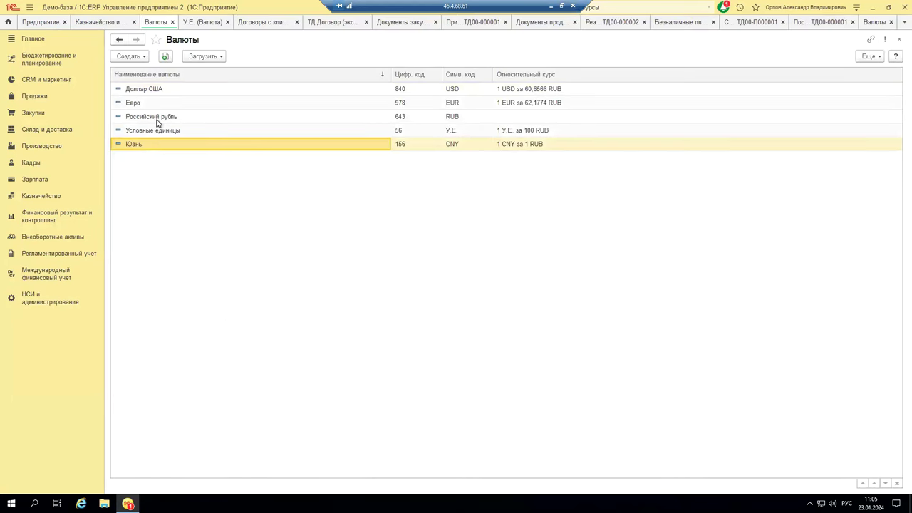
pyautogui.click(165, 90)
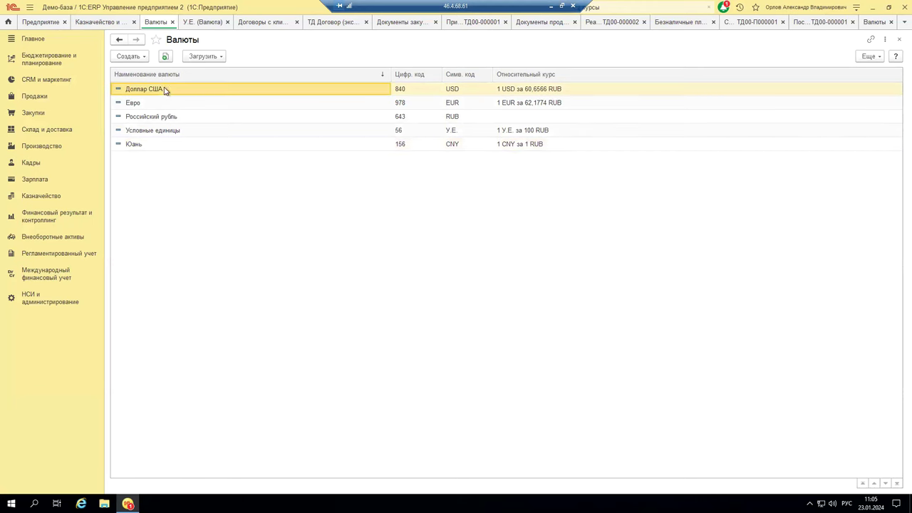
pyautogui.click(158, 102)
pyautogui.click(162, 117)
pyautogui.click(159, 131)
pyautogui.click(157, 146)
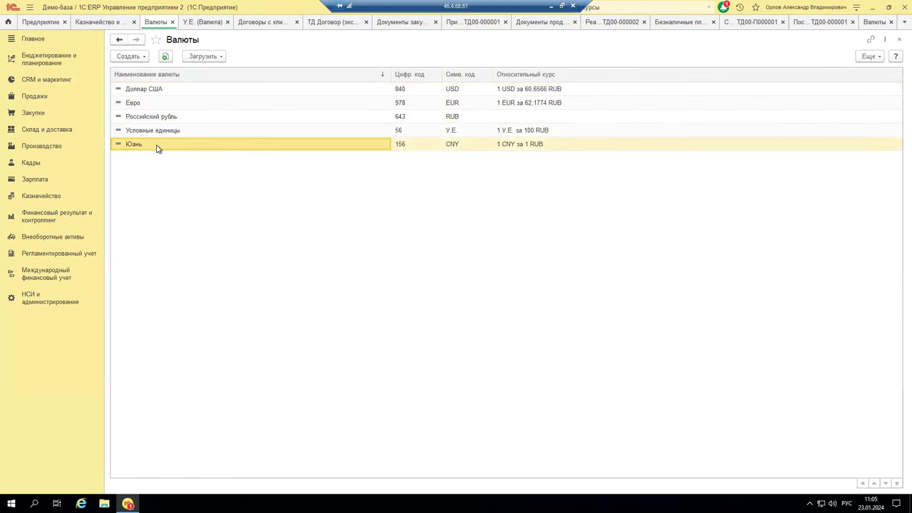
# Step: Add the currency Доминиканское песо (DOP, code 214) to the Валюты list from the currency classifier
pyautogui.click(144, 59)
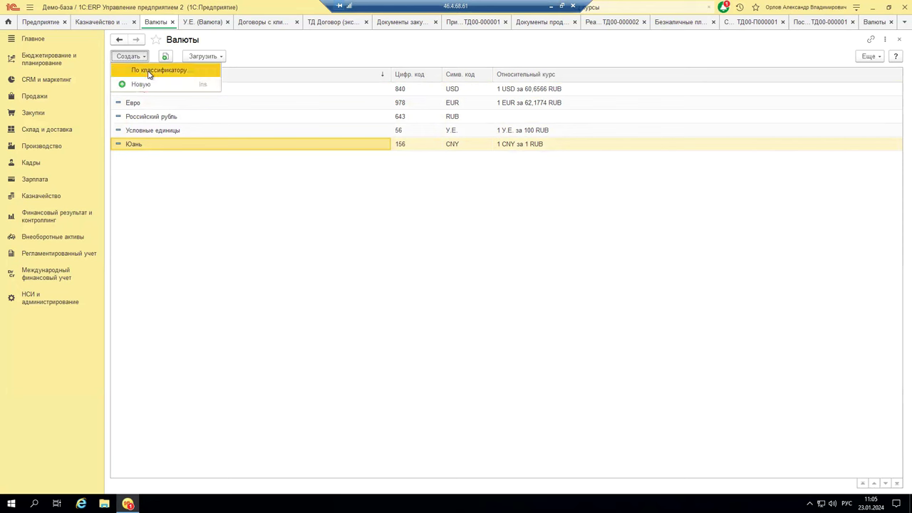
pyautogui.click(149, 74)
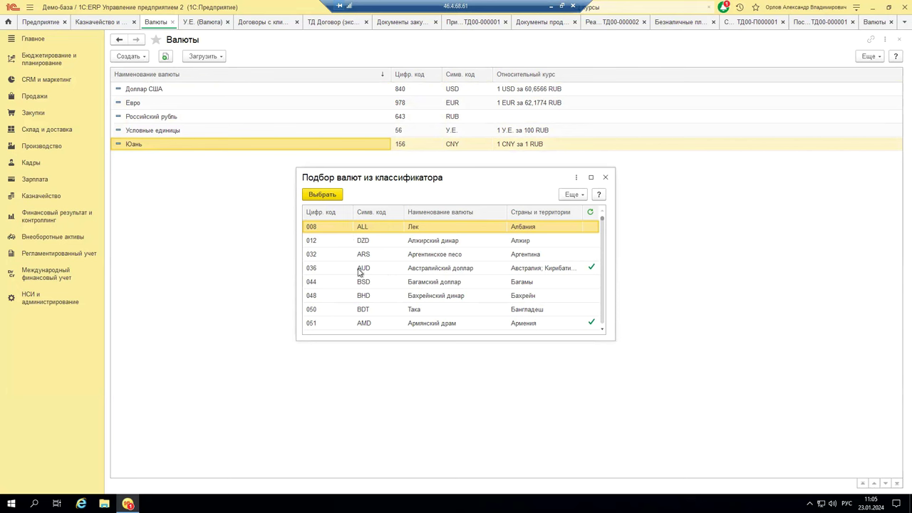
pyautogui.click(443, 273)
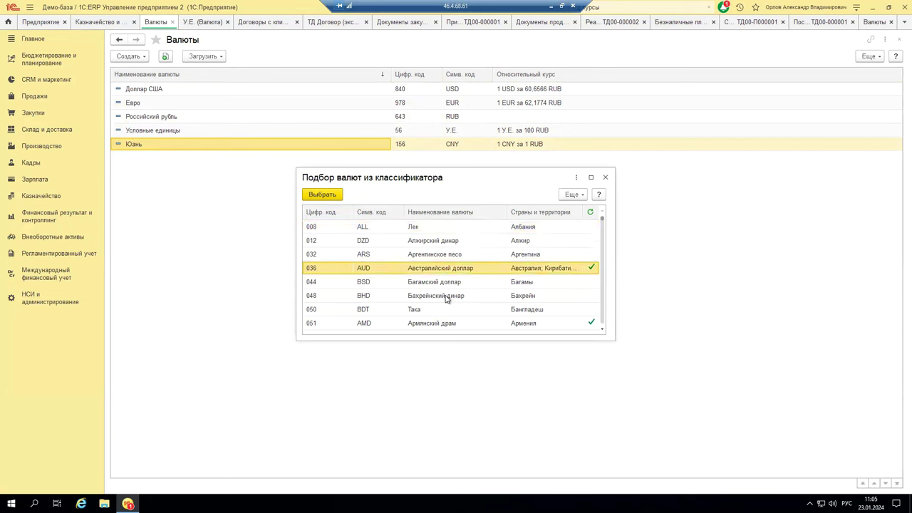
pyautogui.scroll(-1, 446, 298)
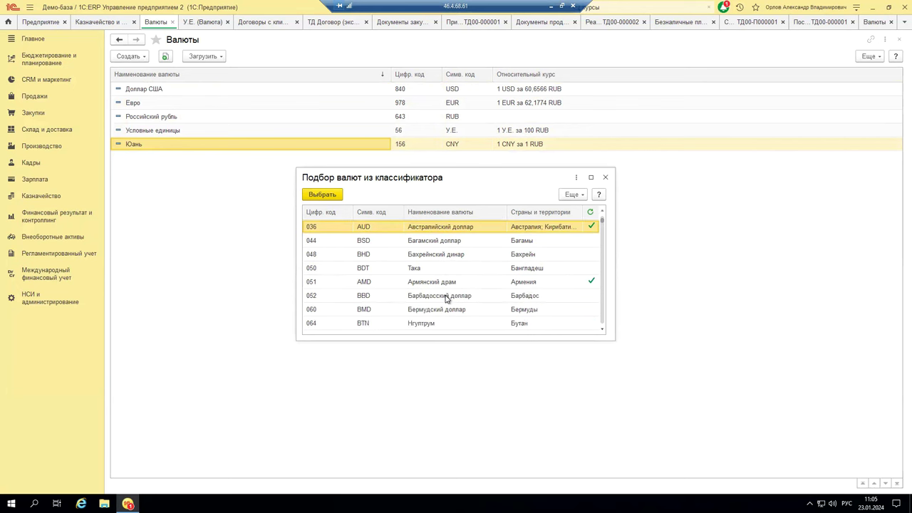
pyautogui.scroll(-2, 446, 299)
pyautogui.scroll(-1, 446, 298)
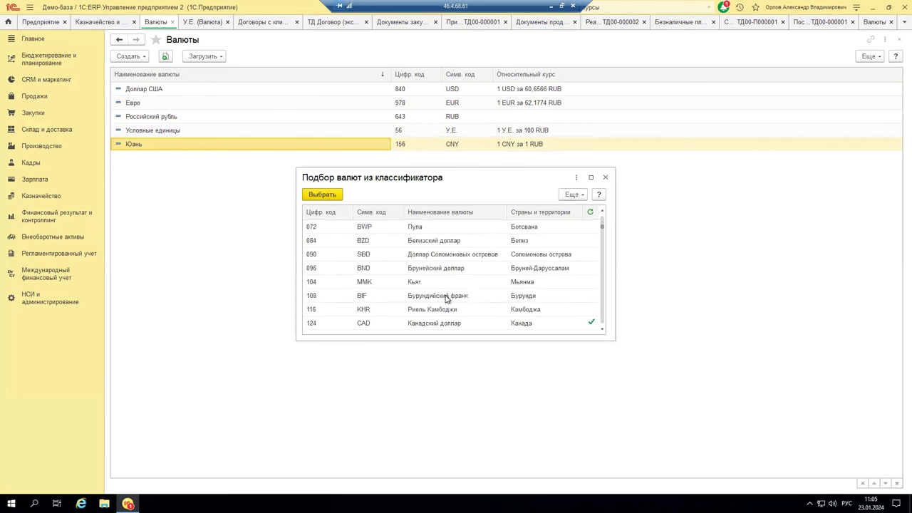
pyautogui.scroll(-2, 446, 298)
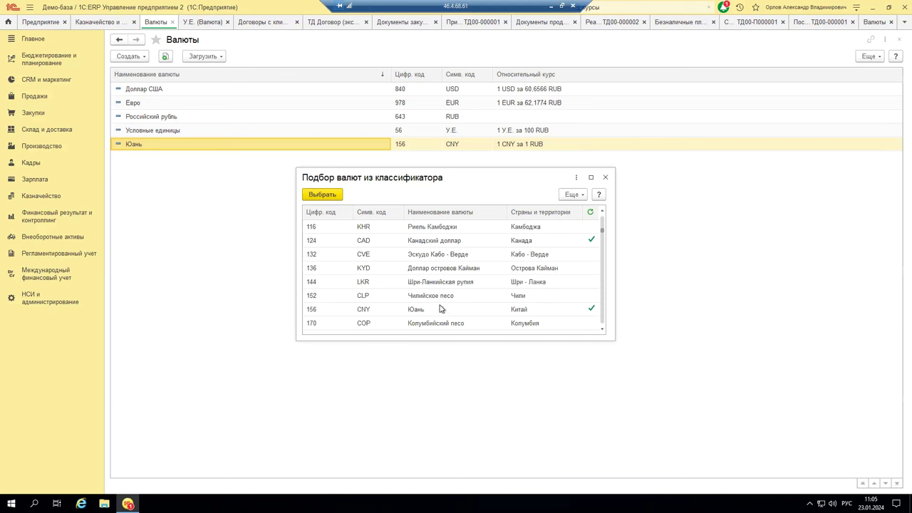
pyautogui.scroll(-1, 442, 311)
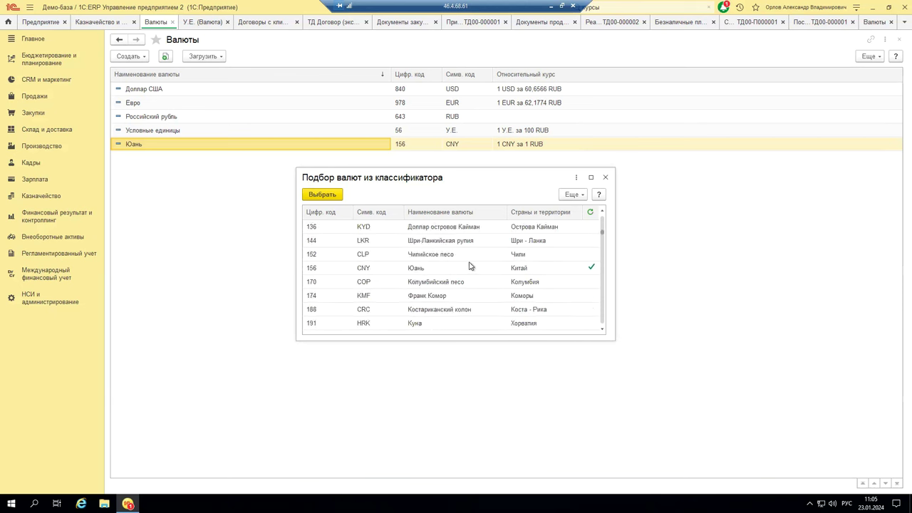
pyautogui.scroll(-2, 589, 289)
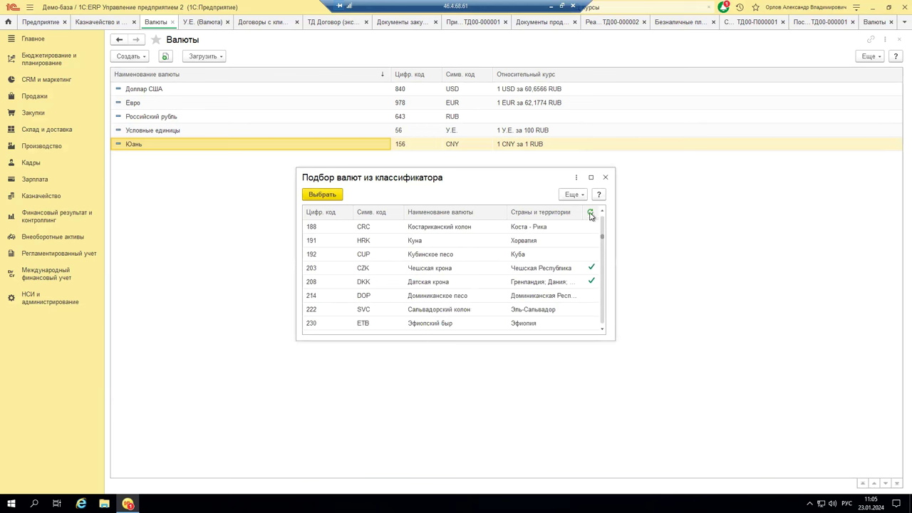
pyautogui.scroll(-3, 424, 299)
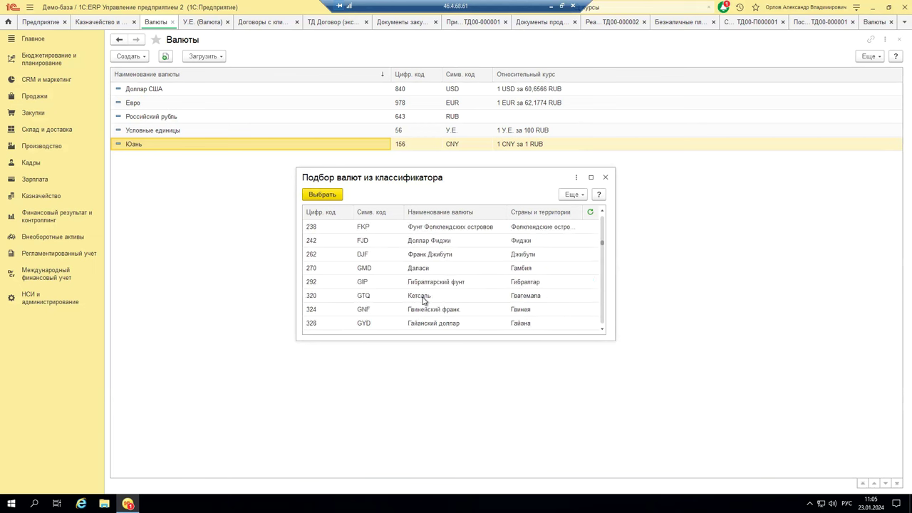
pyautogui.scroll(10, 424, 293)
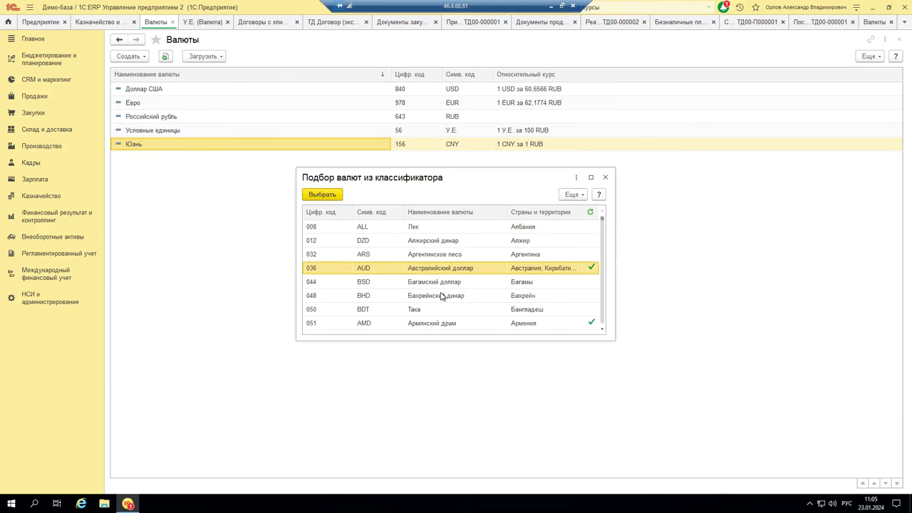
pyautogui.scroll(-1, 441, 296)
pyautogui.scroll(1, 442, 304)
pyautogui.click(456, 295)
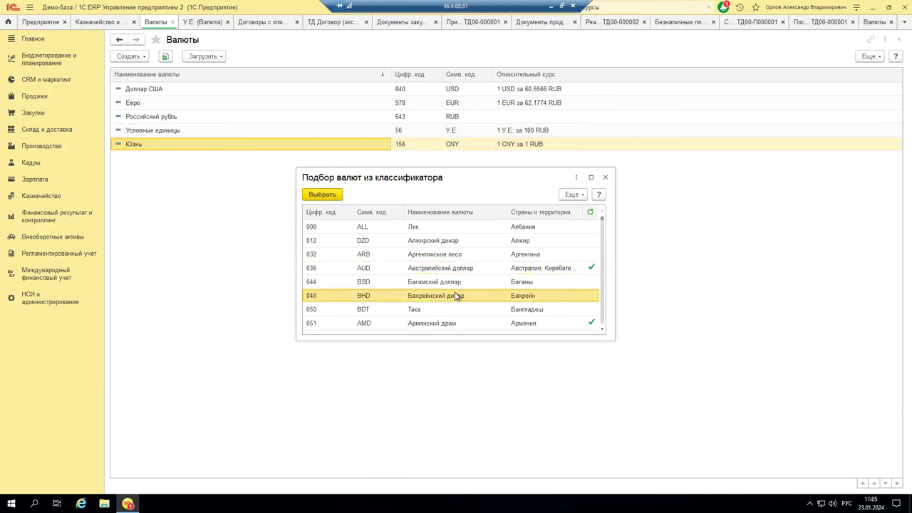
pyautogui.scroll(-2, 456, 296)
pyautogui.scroll(-1, 456, 297)
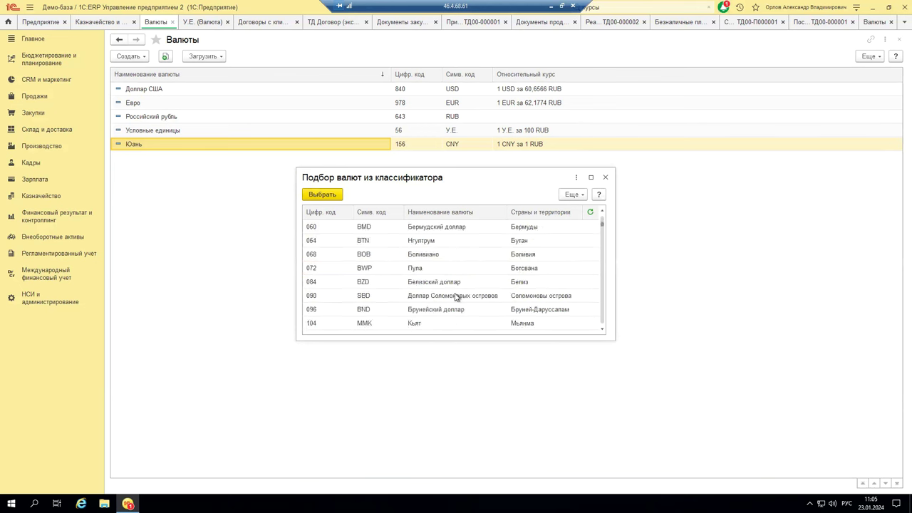
pyautogui.scroll(-3, 456, 296)
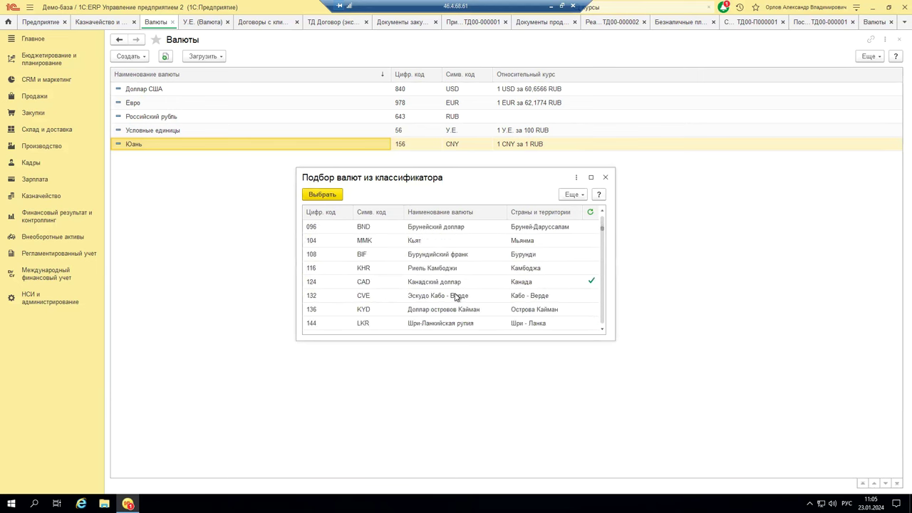
pyautogui.scroll(-4, 456, 297)
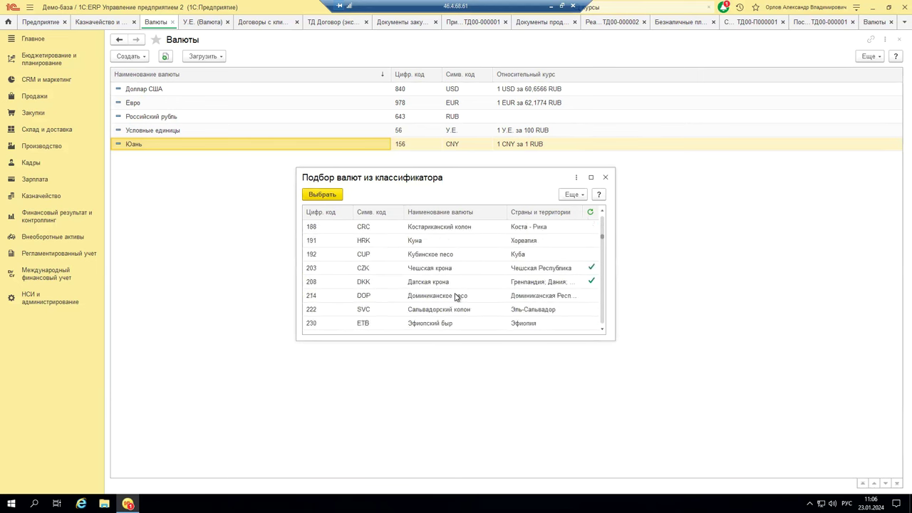
pyautogui.doubleClick(451, 254)
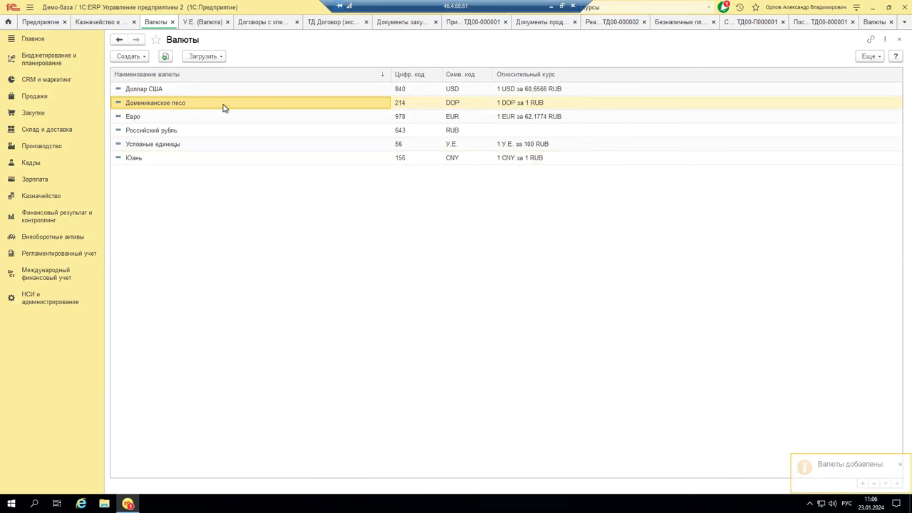
# Step: Open the Доминиканское песо card and examine its exchange rates and the available rate-loading options
pyautogui.doubleClick(224, 107)
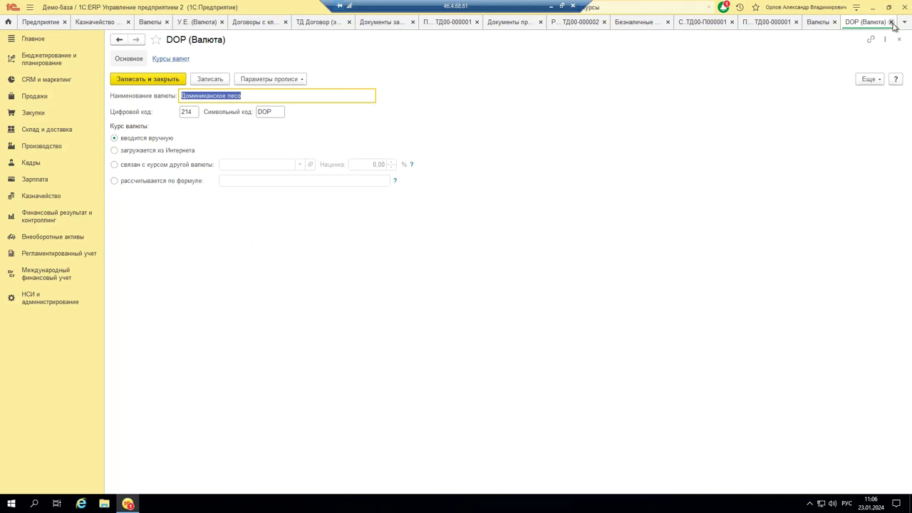
pyautogui.click(169, 59)
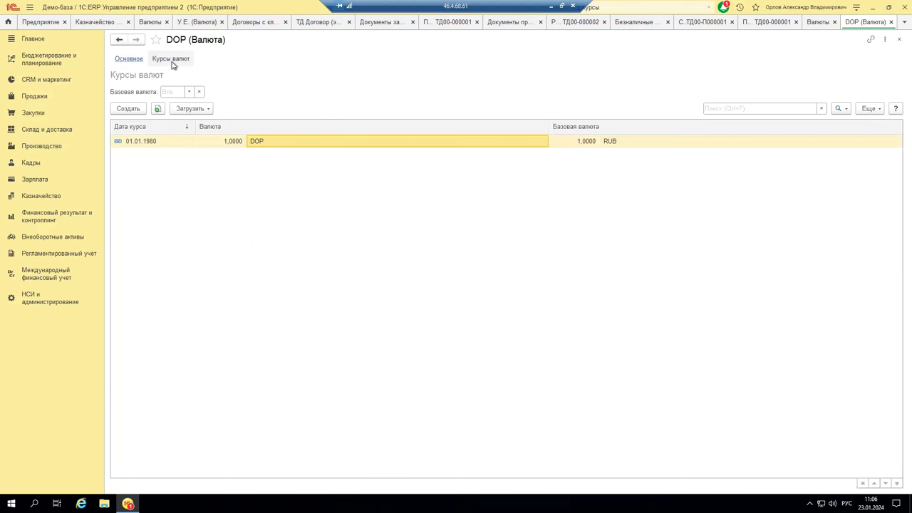
pyautogui.click(197, 111)
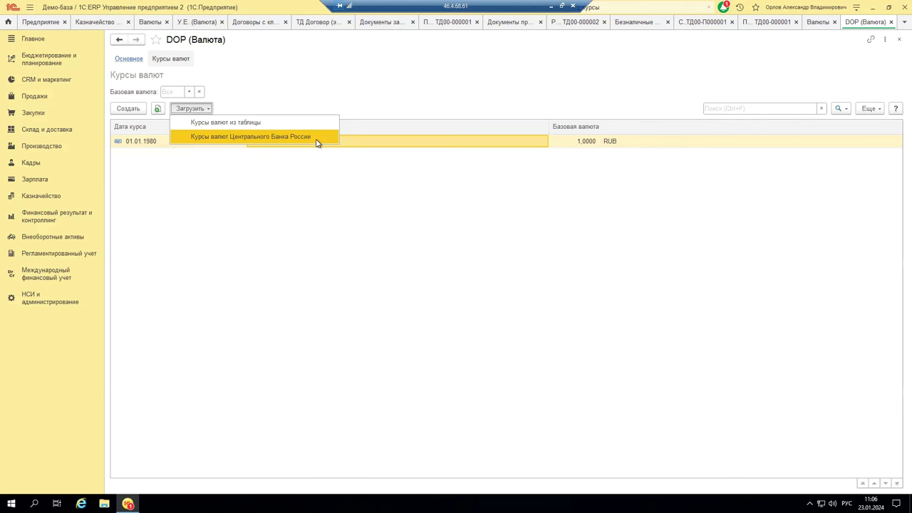
pyautogui.click(144, 188)
# Step: Add a DOP exchange rate dated 23.01.2024 with 1 DOP equal to 100 RUB, review the rate records and close the currency card
pyautogui.click(134, 109)
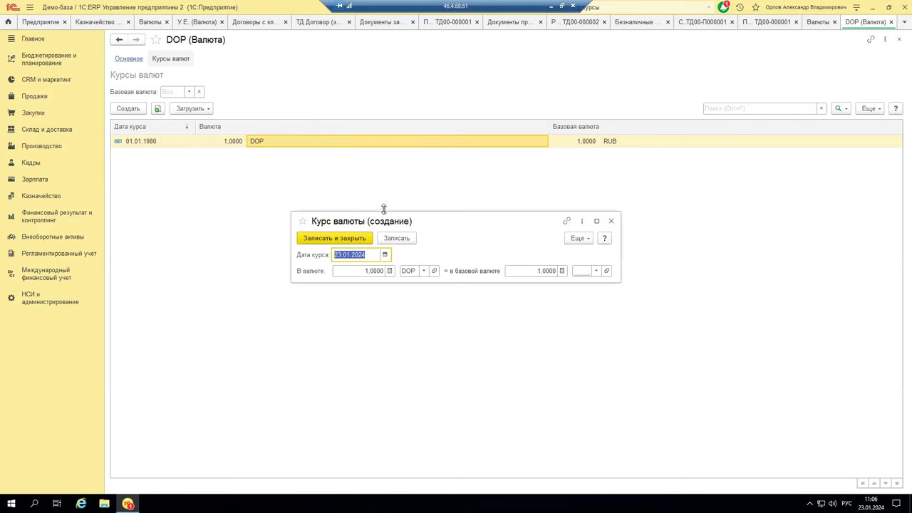
pyautogui.click(355, 269)
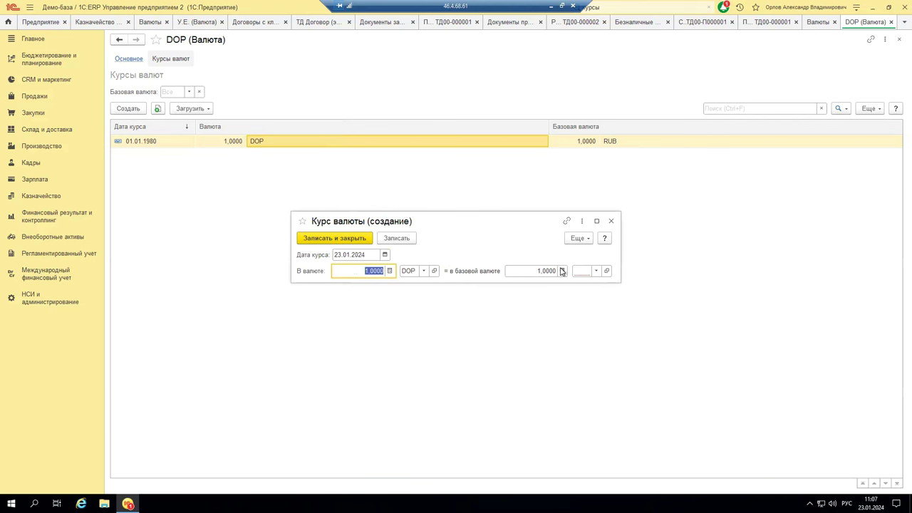
pyautogui.click(530, 271)
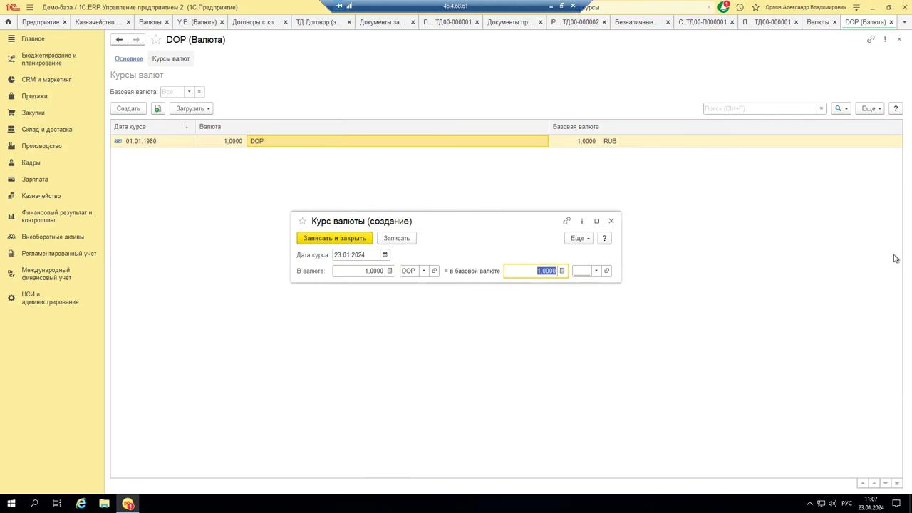
pyautogui.write('1')
pyautogui.click(595, 271)
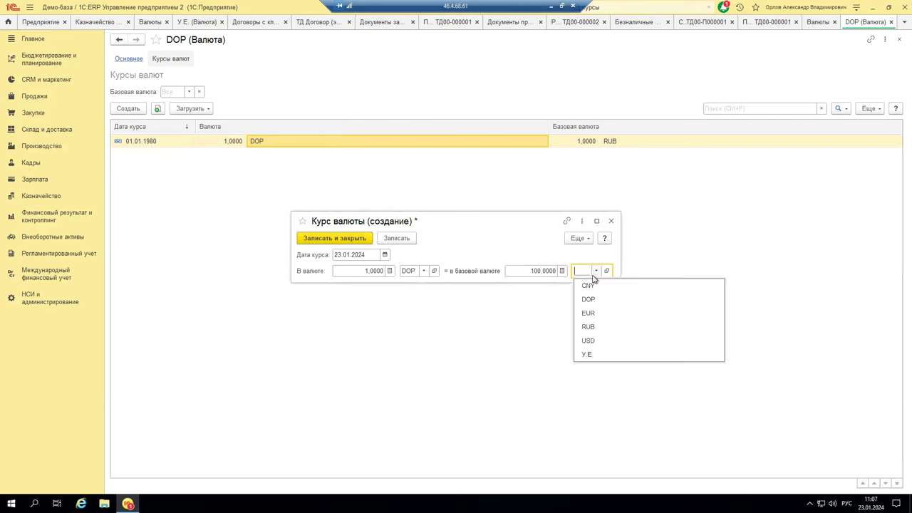
pyautogui.click(588, 326)
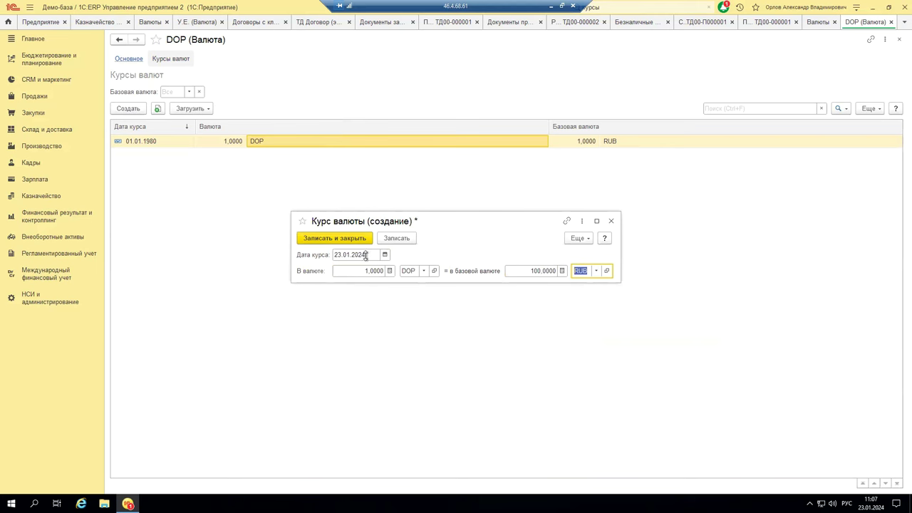
pyautogui.click(333, 240)
pyautogui.click(157, 155)
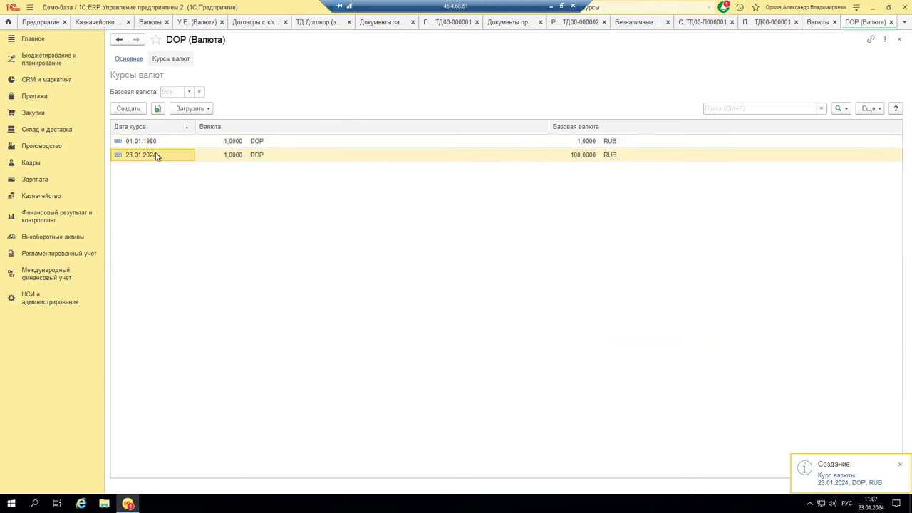
pyautogui.click(159, 143)
pyautogui.click(159, 155)
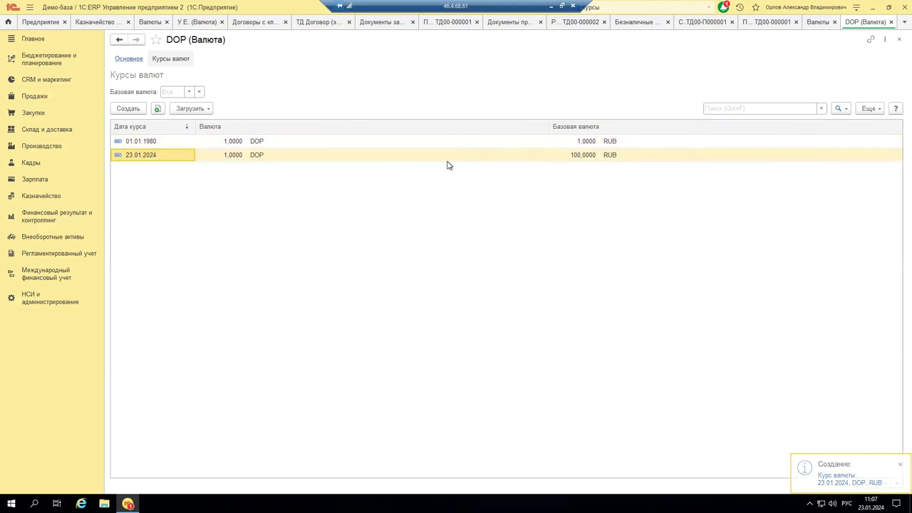
pyautogui.click(891, 22)
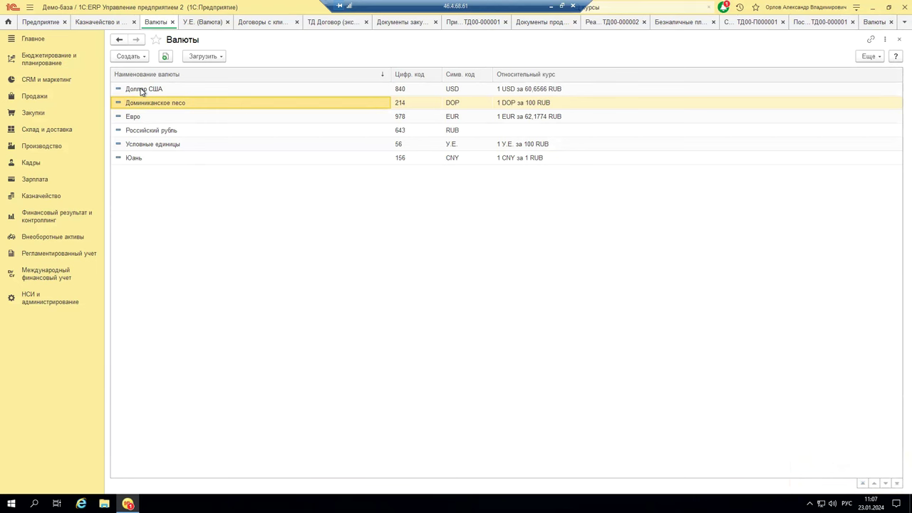
# Step: Create a new currency manually, named Единица наша, with numeric code 1 and symbolic code Er, and save it
pyautogui.click(148, 146)
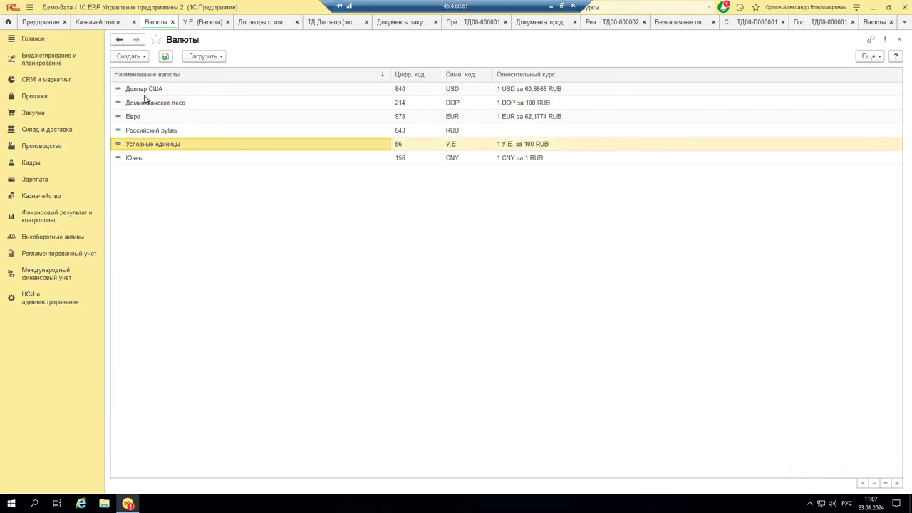
pyautogui.click(139, 56)
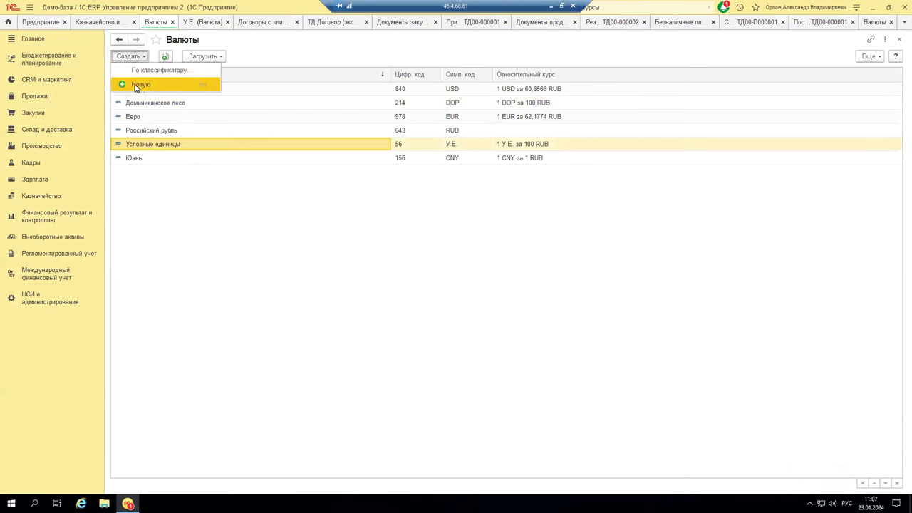
pyautogui.click(138, 85)
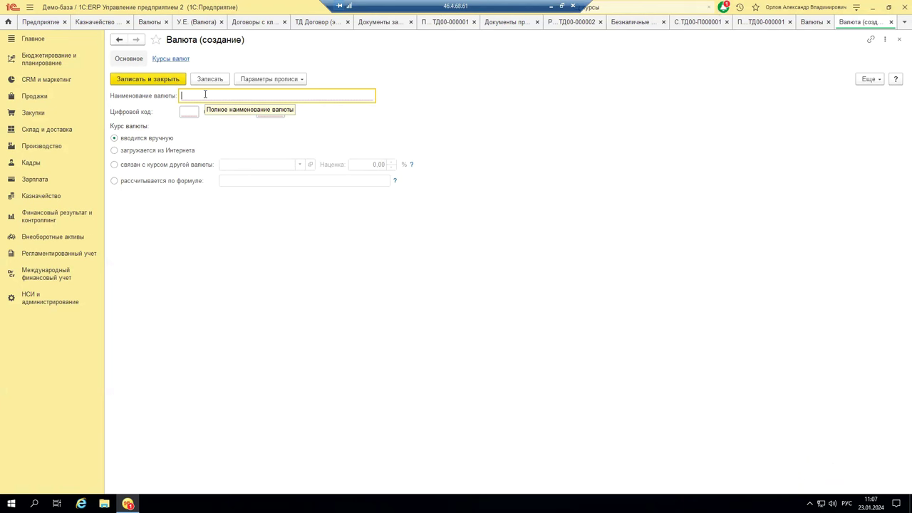
pyautogui.write('E')
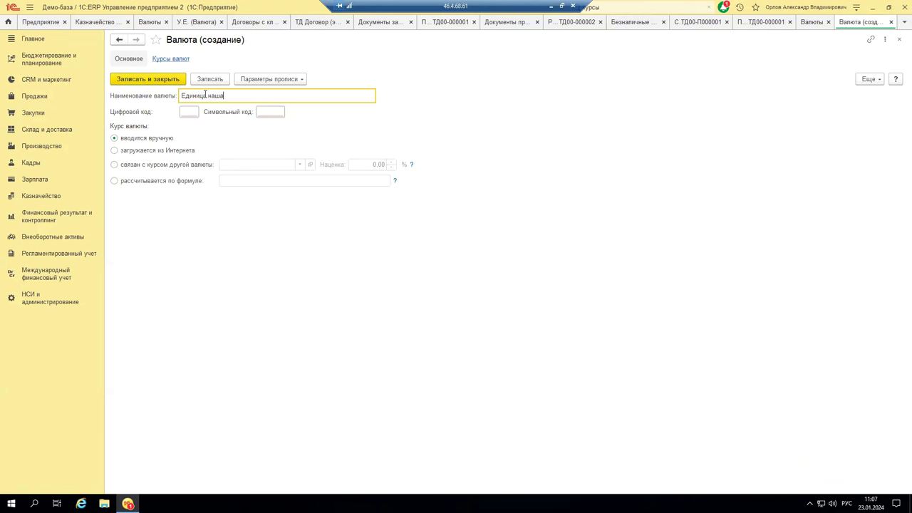
pyautogui.press('Tab')
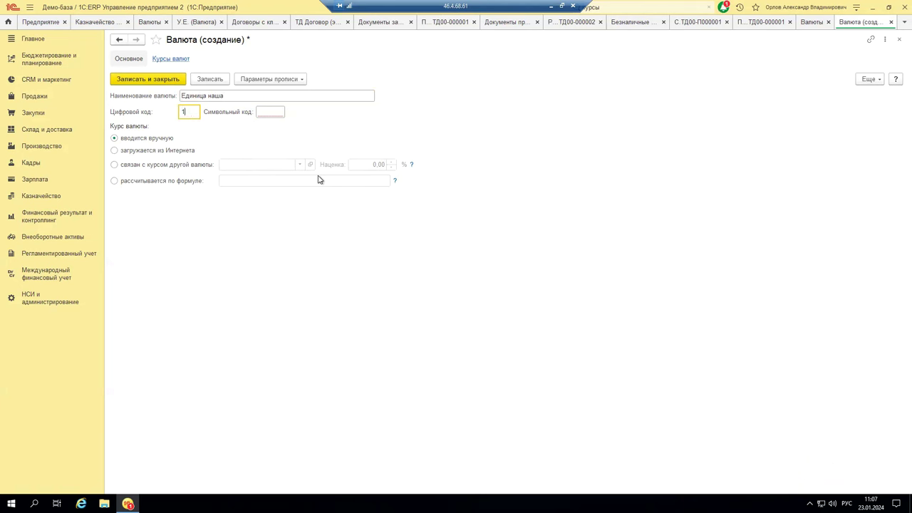
pyautogui.click(270, 112)
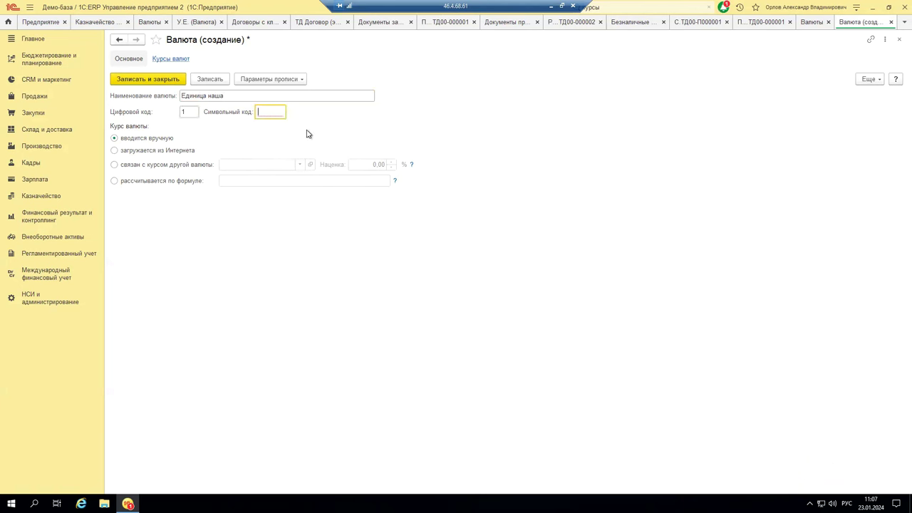
pyautogui.write('Ед')
pyautogui.click(157, 80)
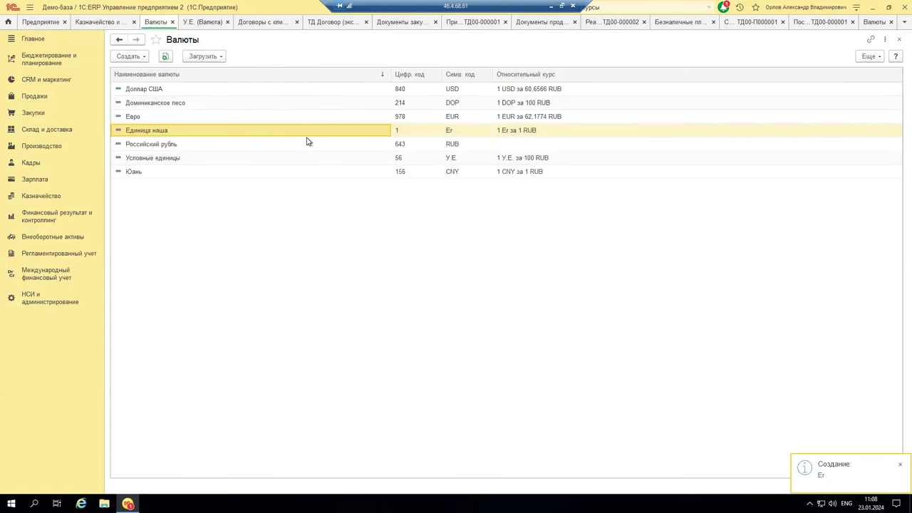
# Step: Add an exchange rate for Единица наша dated 23.01.2024 with 1 Er equal to 100 RUB, and return to the Валюты list
pyautogui.click(531, 130)
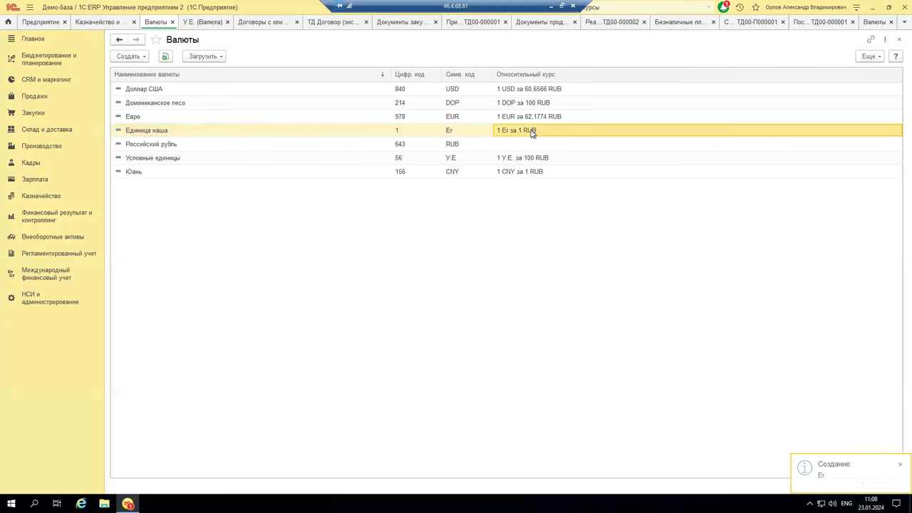
pyautogui.click(178, 131)
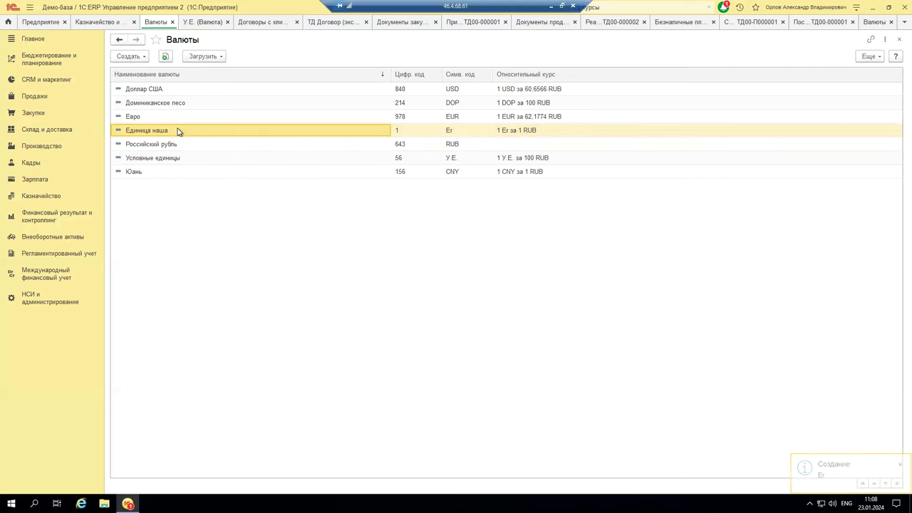
pyautogui.doubleClick(178, 131)
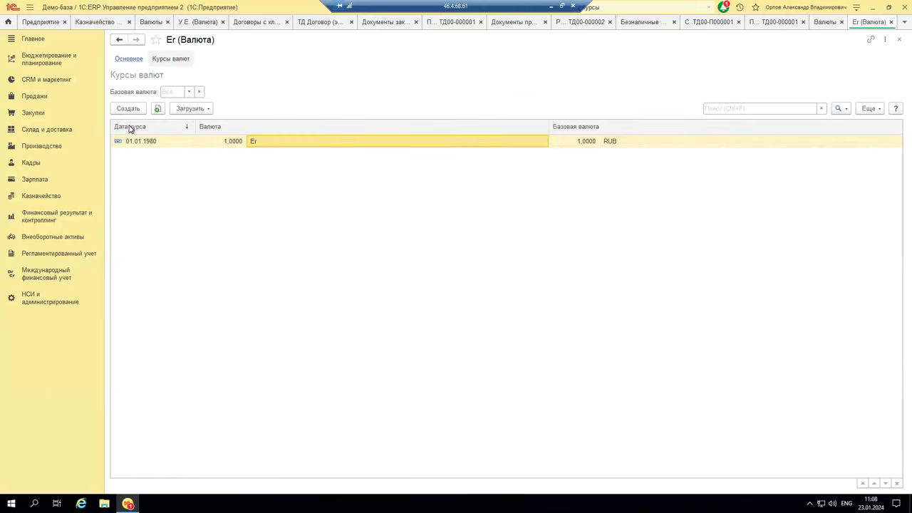
pyautogui.click(126, 111)
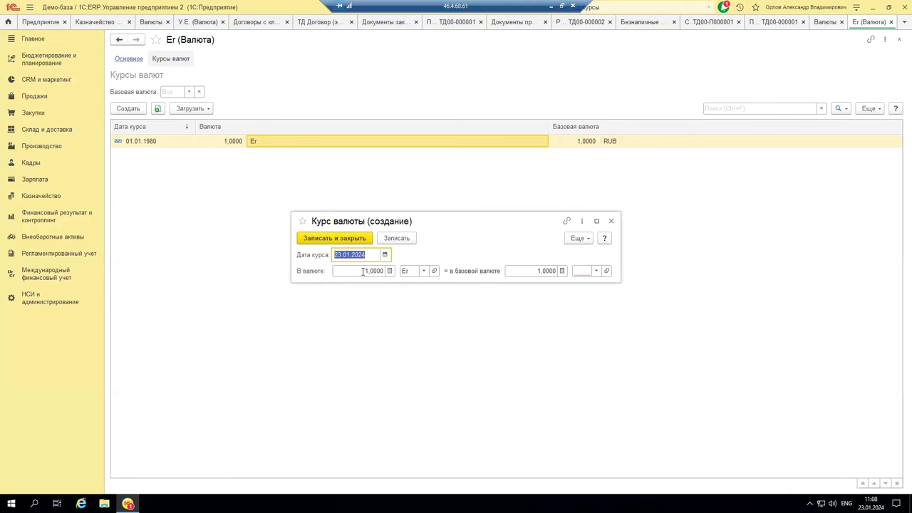
pyautogui.press('Tab')
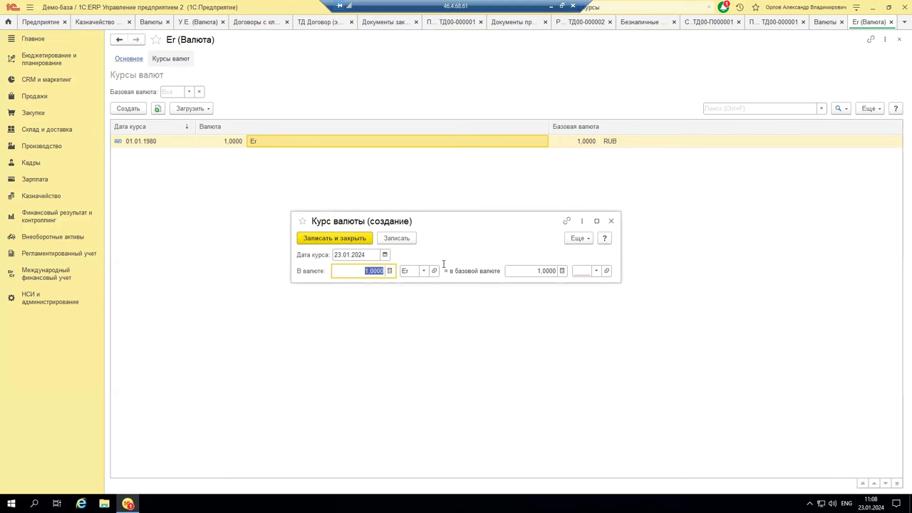
pyautogui.click(535, 271)
pyautogui.click(535, 271)
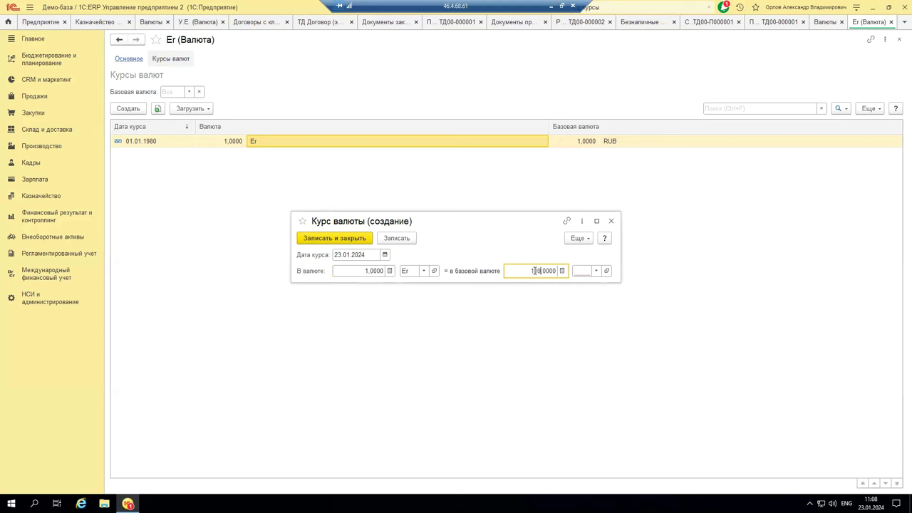
pyautogui.click(596, 270)
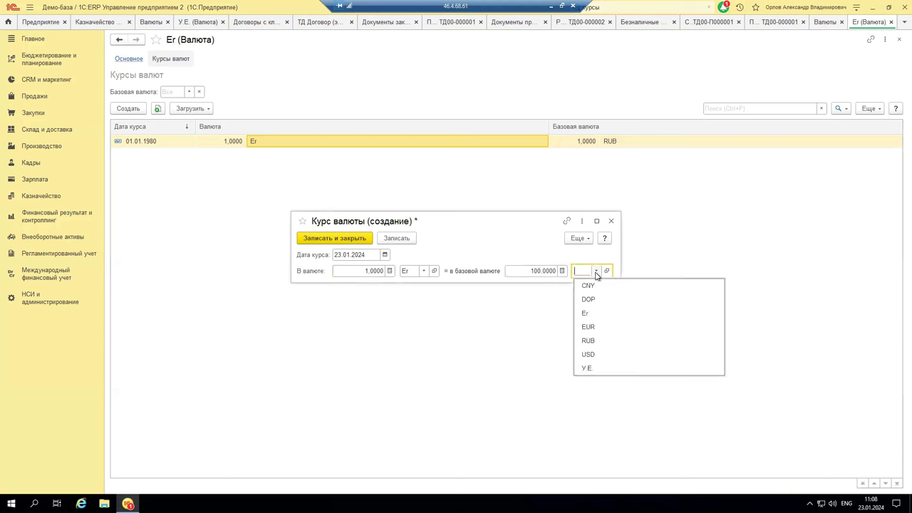
pyautogui.click(589, 340)
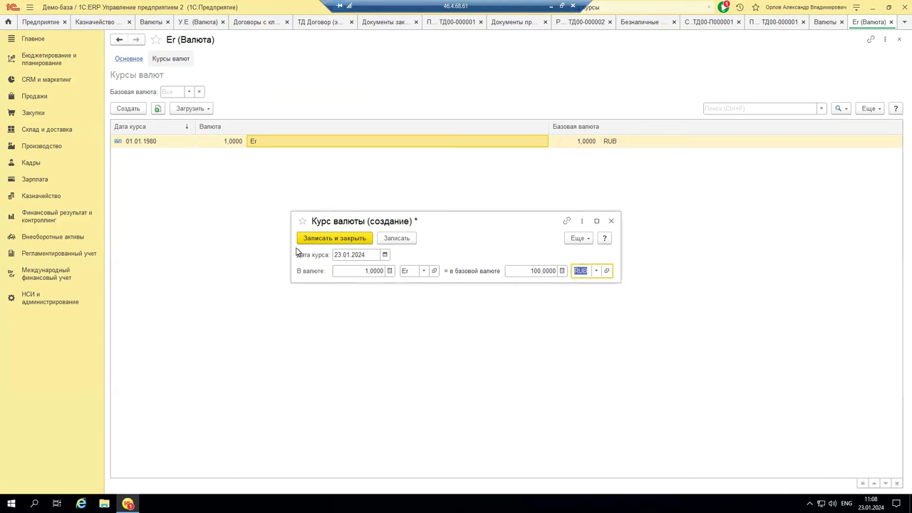
pyautogui.click(329, 238)
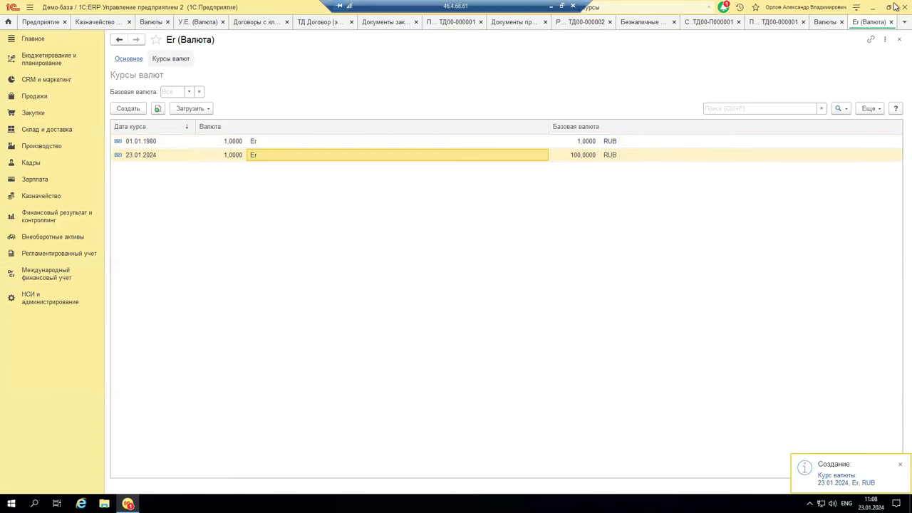
pyautogui.click(824, 22)
pyautogui.click(822, 22)
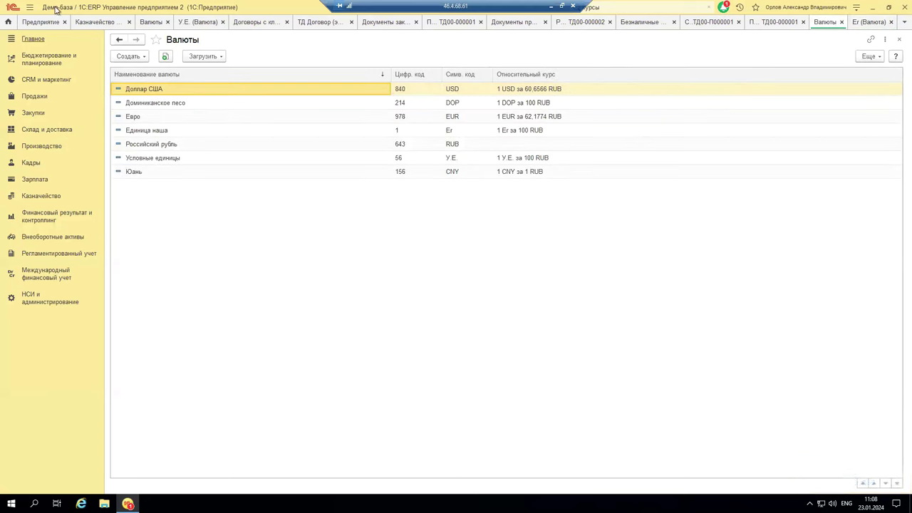
# Step: Examine the currencies available for Валюта управленческого учета in the Предприятие settings, leaving the selection as it is
pyautogui.click(26, 302)
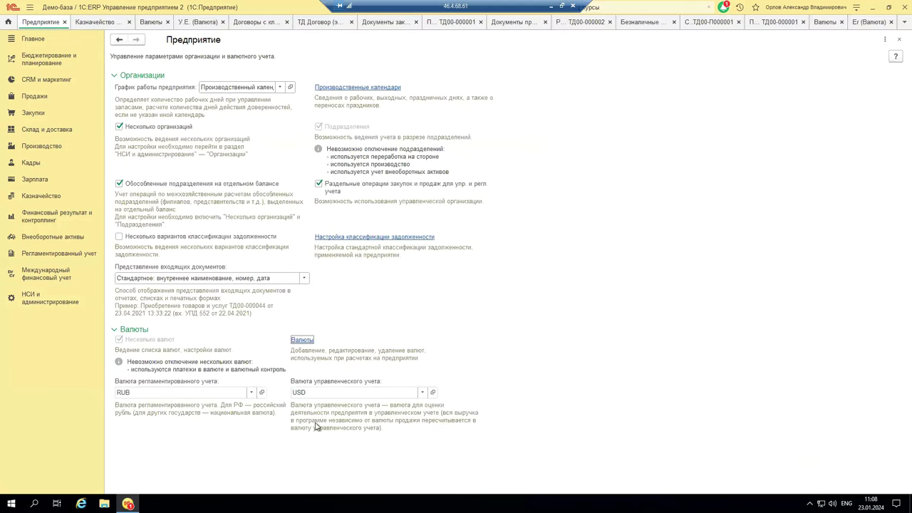
pyautogui.click(423, 393)
pyautogui.click(503, 274)
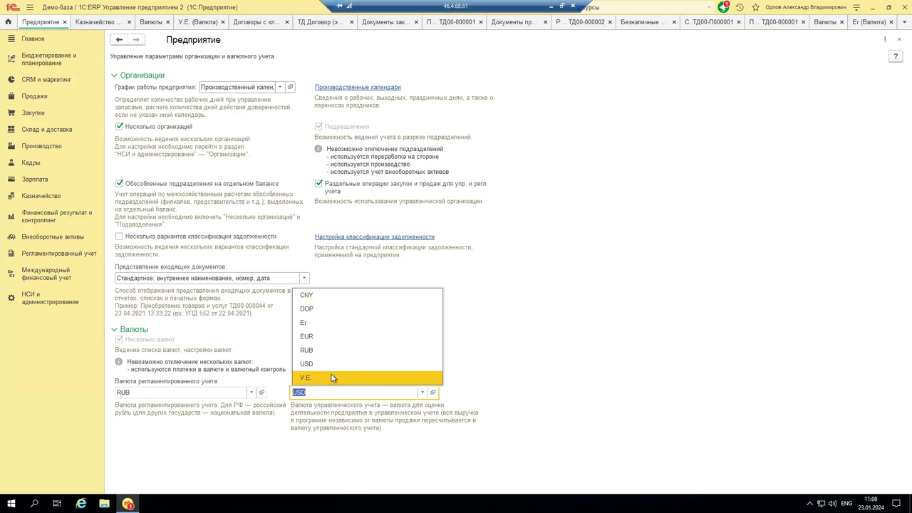
pyautogui.click(517, 321)
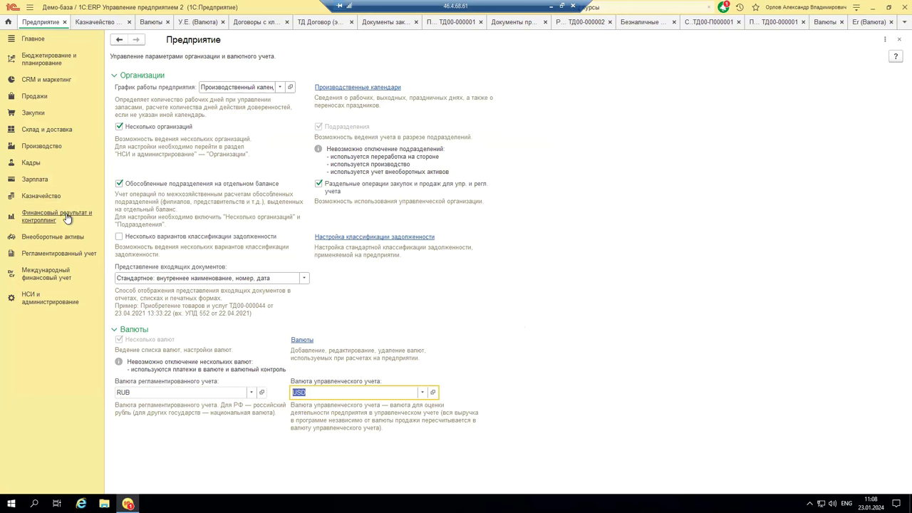
# Step: Examine the Переоценка валютных средств options in the Казначейство и взаиморасчеты settings, covering revaluation on payment date and month end or every day
pyautogui.click(30, 302)
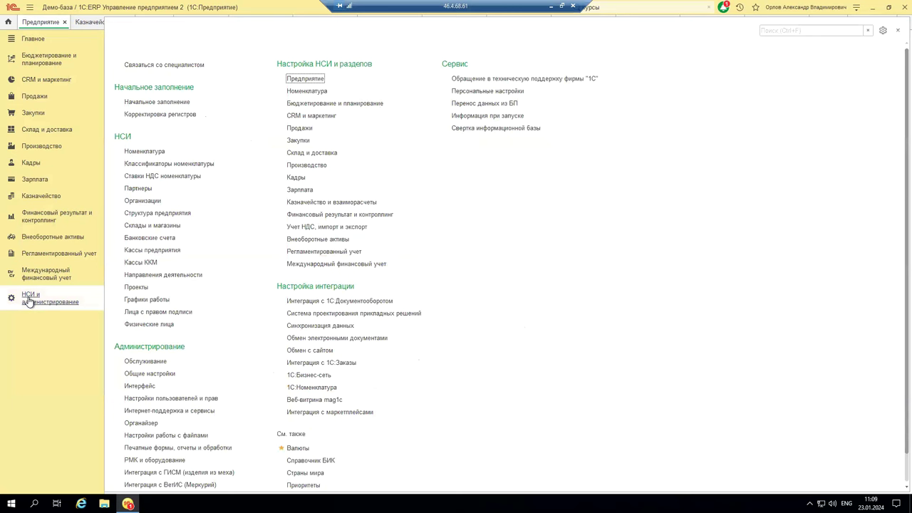
pyautogui.click(366, 203)
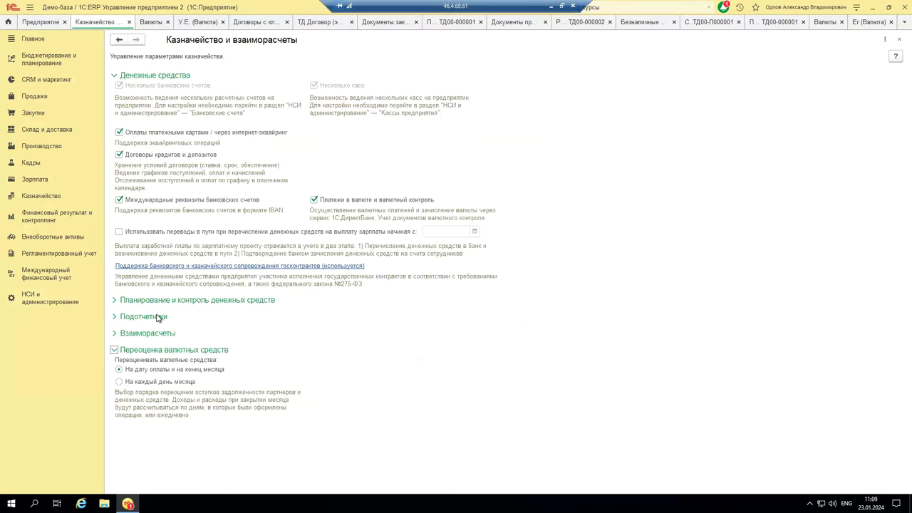
pyautogui.click(113, 351)
pyautogui.click(114, 351)
pyautogui.click(119, 383)
pyautogui.click(119, 370)
# Step: Examine the settlement terms and main details of the contract ТД Договор (экспорт) Инвема from the Договоры с клиентами list in Продажи
pyautogui.click(33, 100)
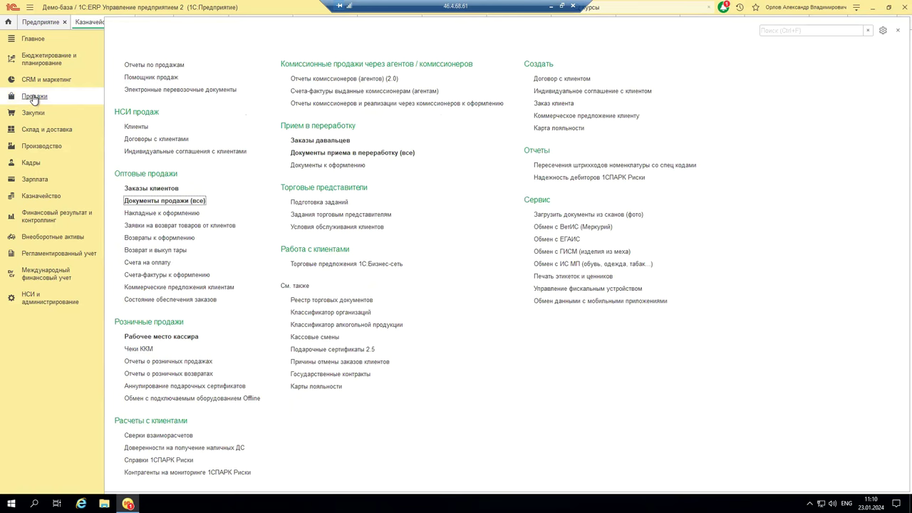
pyautogui.click(153, 139)
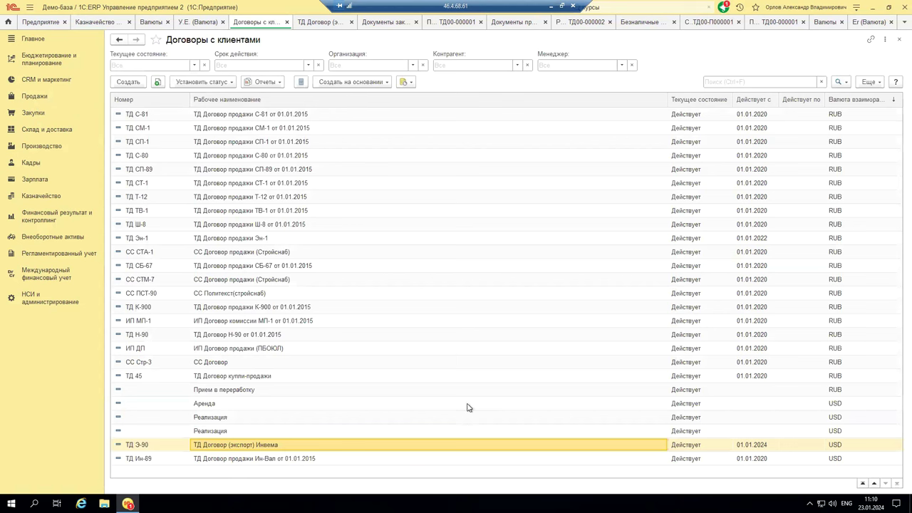
pyautogui.click(246, 444)
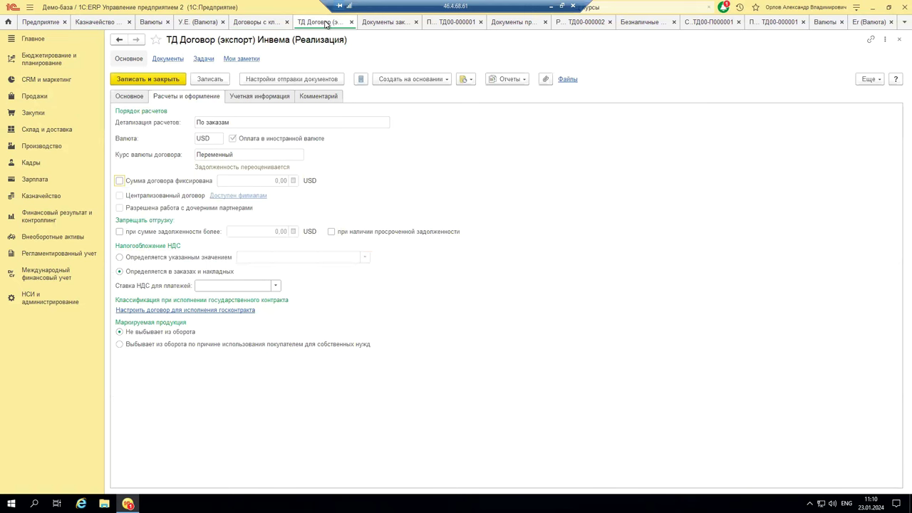
pyautogui.click(126, 96)
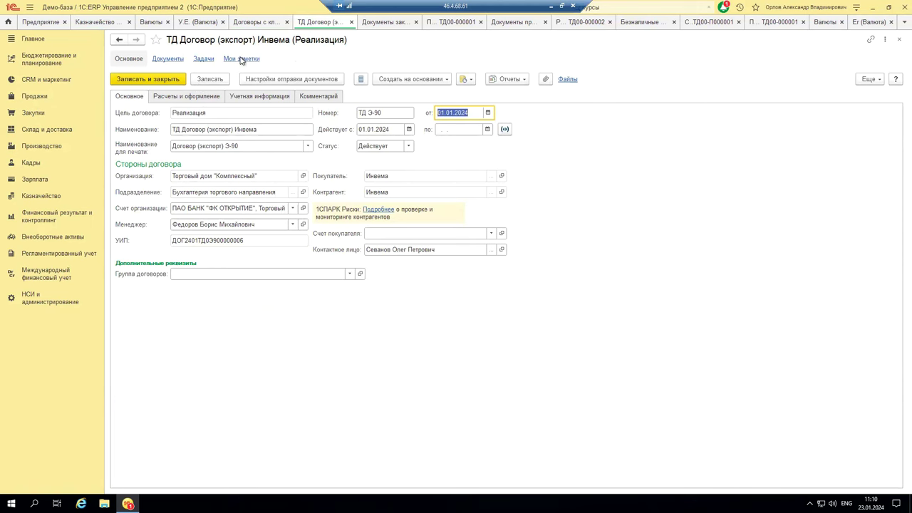
# Step: Start a new contract from the Договоры с клиентами list and check the Цель договора options, keeping Реализация
pyautogui.click(254, 23)
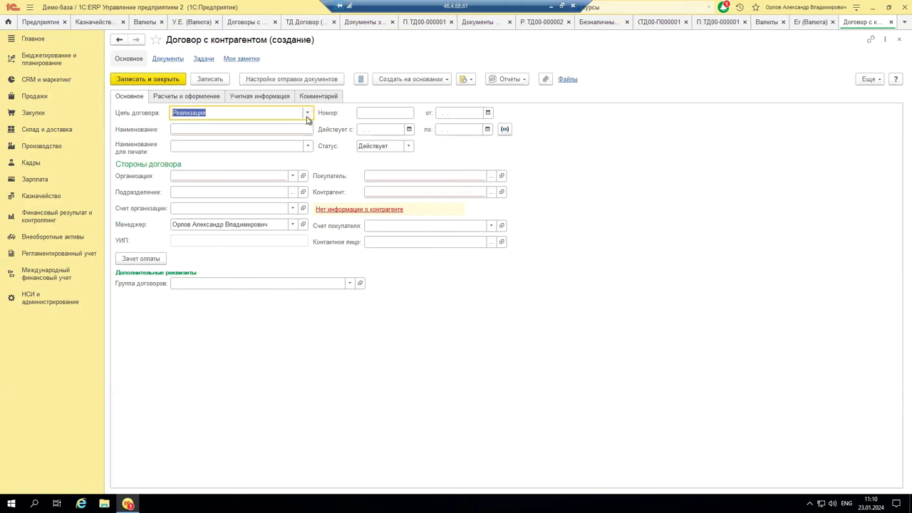
pyautogui.click(308, 114)
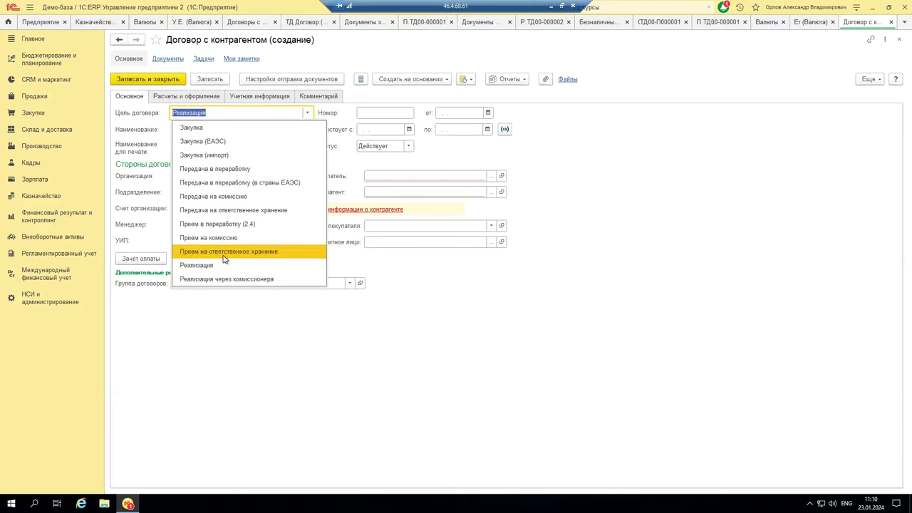
pyautogui.click(202, 321)
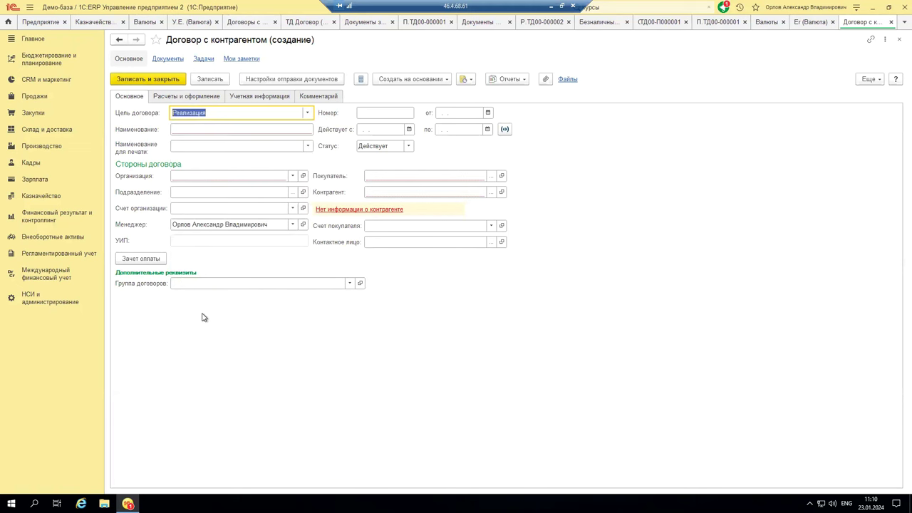
# Step: Review the name, print name, number and date of the contract ТД Договор (экспорт) Инвема
pyautogui.click(314, 22)
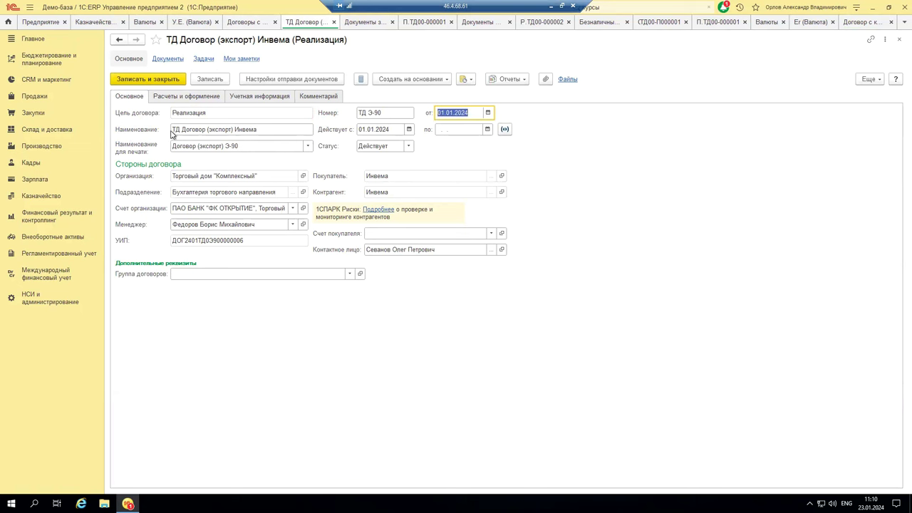
pyautogui.click(271, 130)
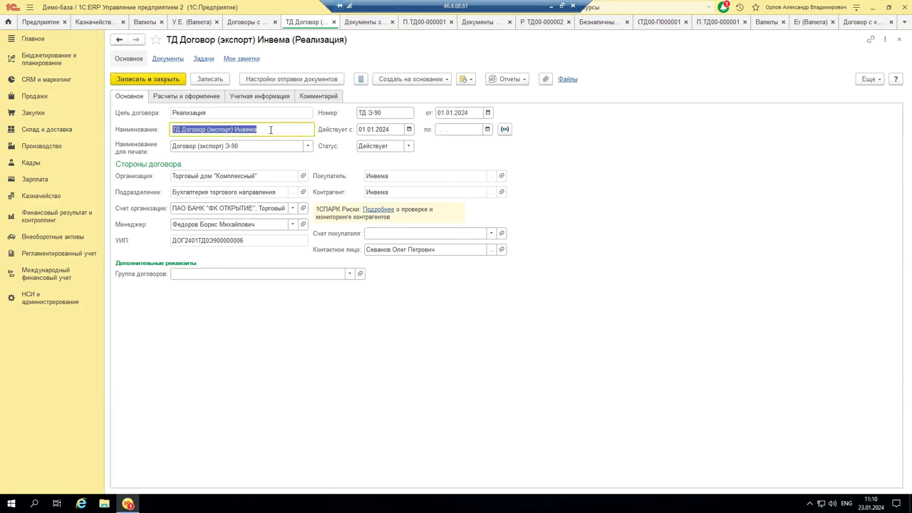
pyautogui.click(192, 146)
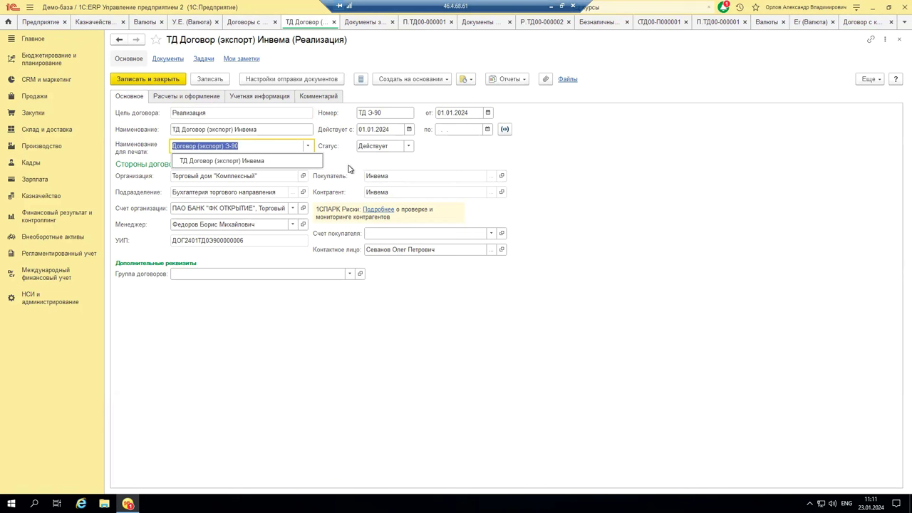
pyautogui.click(389, 112)
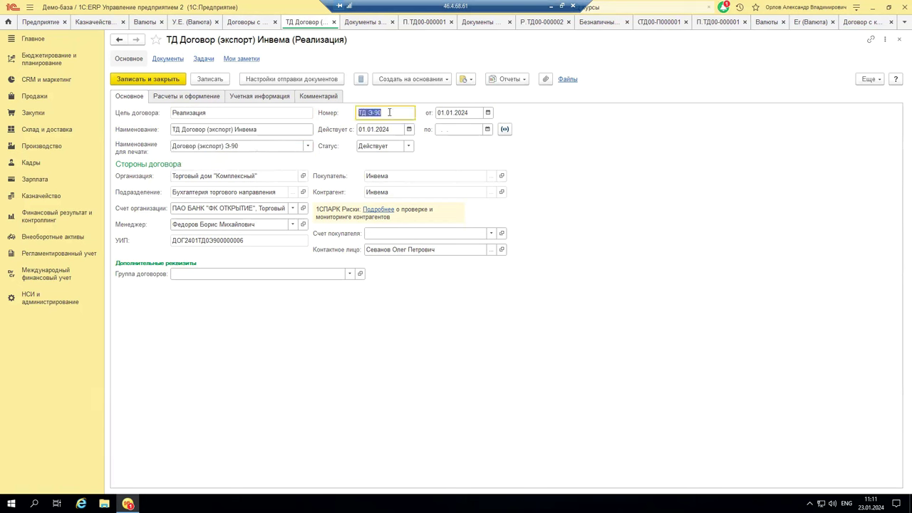
pyautogui.click(463, 113)
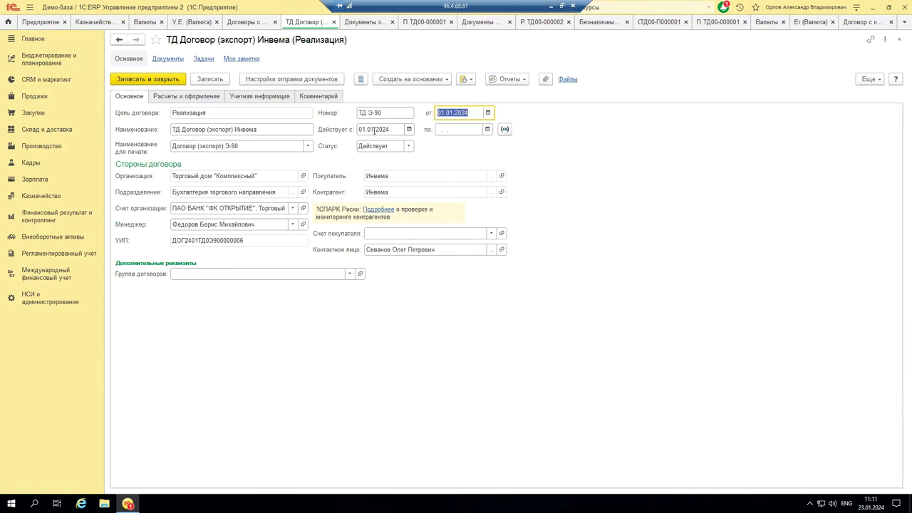
# Step: Set the validity end date of ТД Договор (экспорт) Инвема to 31.12.2024 and check the Статус options, keeping Действует
pyautogui.click(460, 128)
pyautogui.write('31.01.2024')
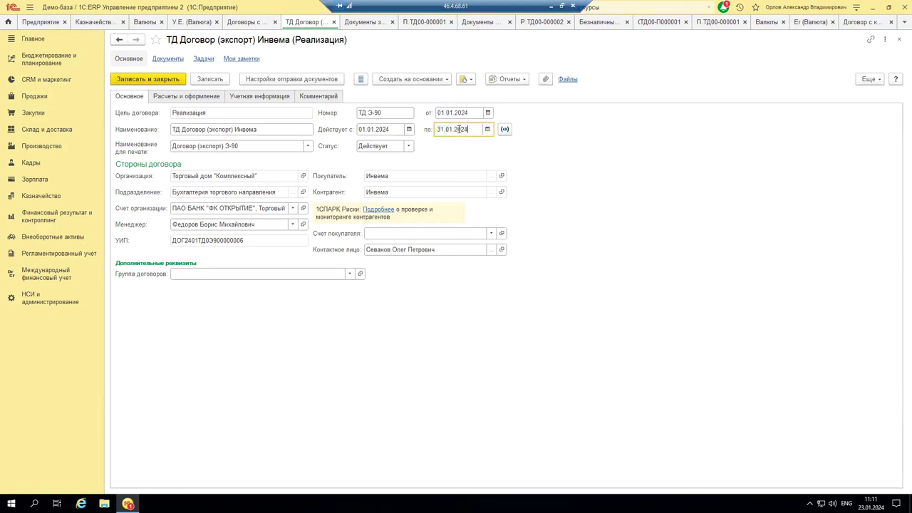
pyautogui.press('Tab')
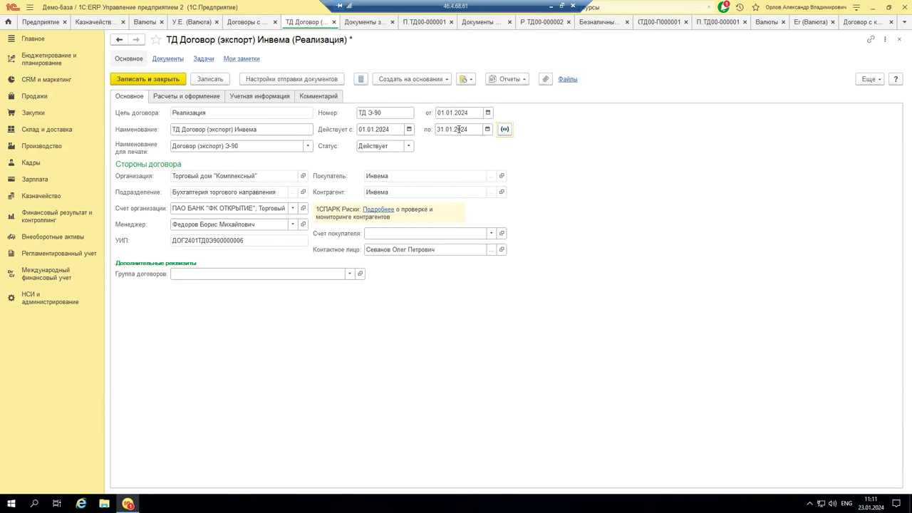
pyautogui.click(464, 129)
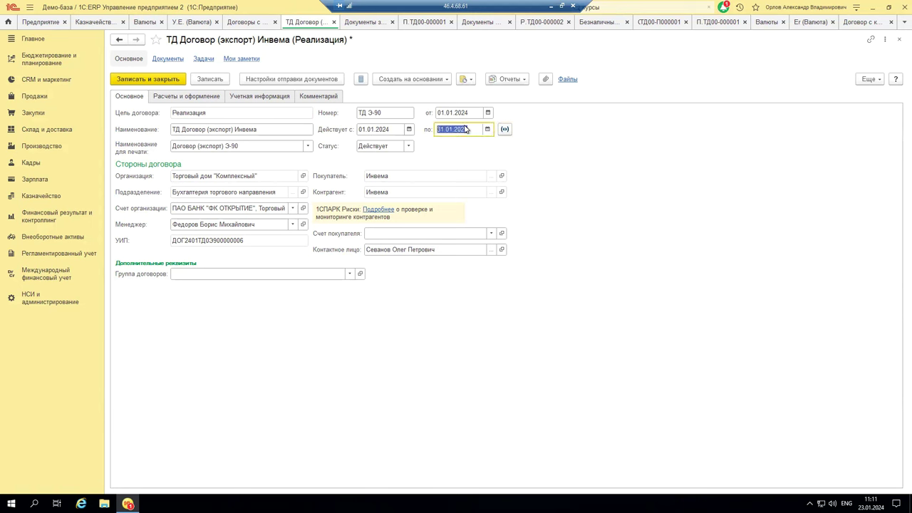
pyautogui.write('31')
pyautogui.click(411, 147)
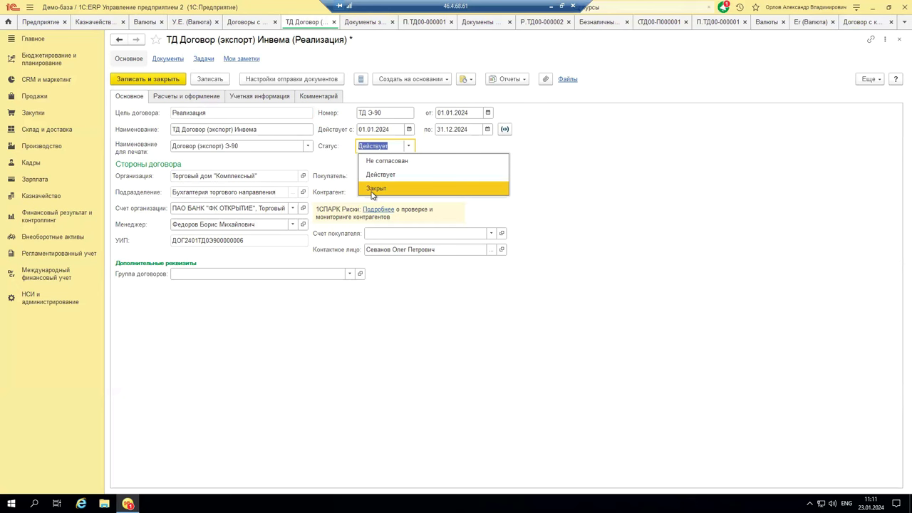
pyautogui.click(317, 158)
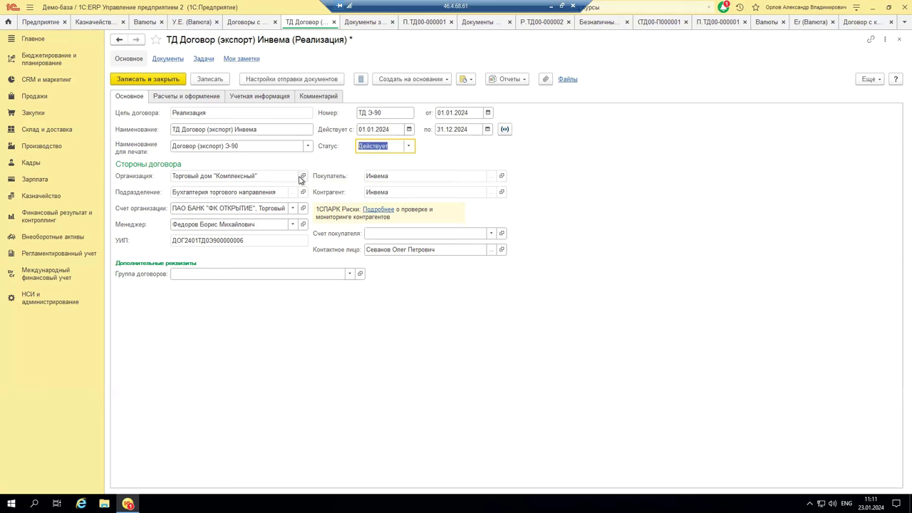
# Step: Set Организация to Андромеда Плюс in the new contract and view the partners available for Покупатель without picking one
pyautogui.click(362, 22)
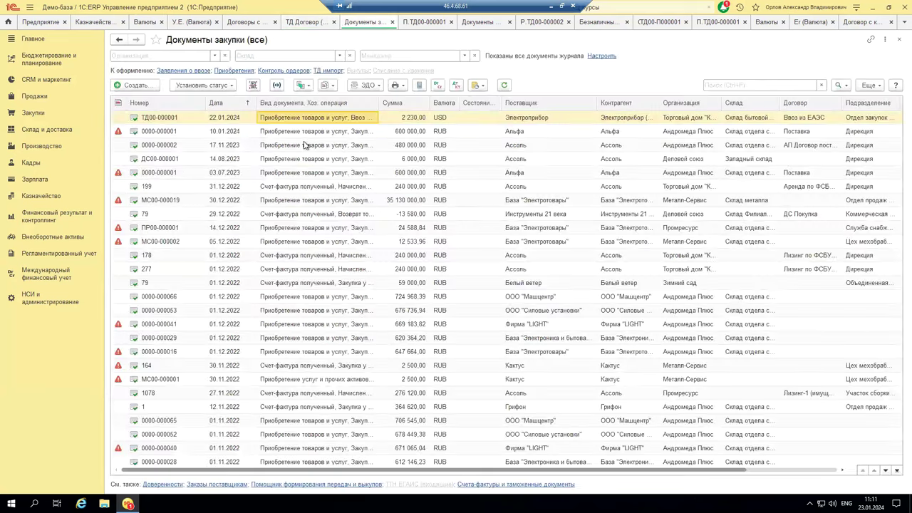
pyautogui.click(851, 23)
pyautogui.click(292, 176)
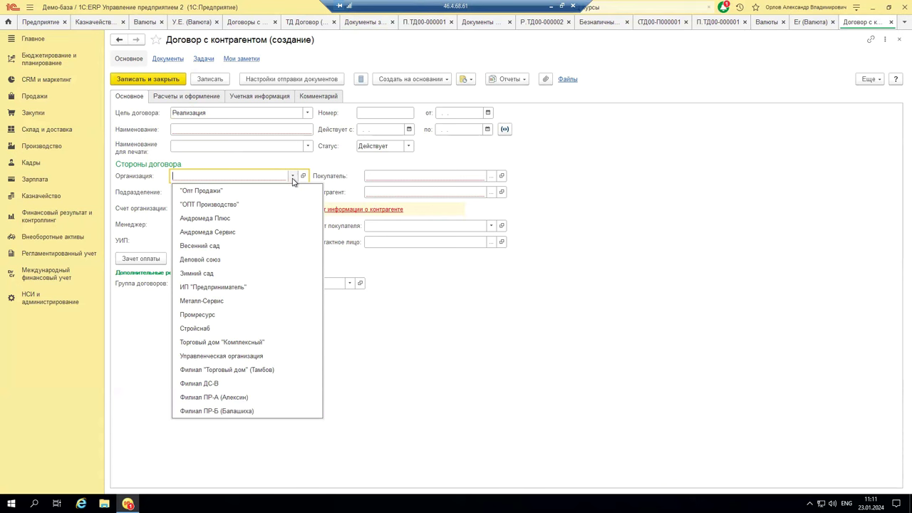
pyautogui.click(196, 221)
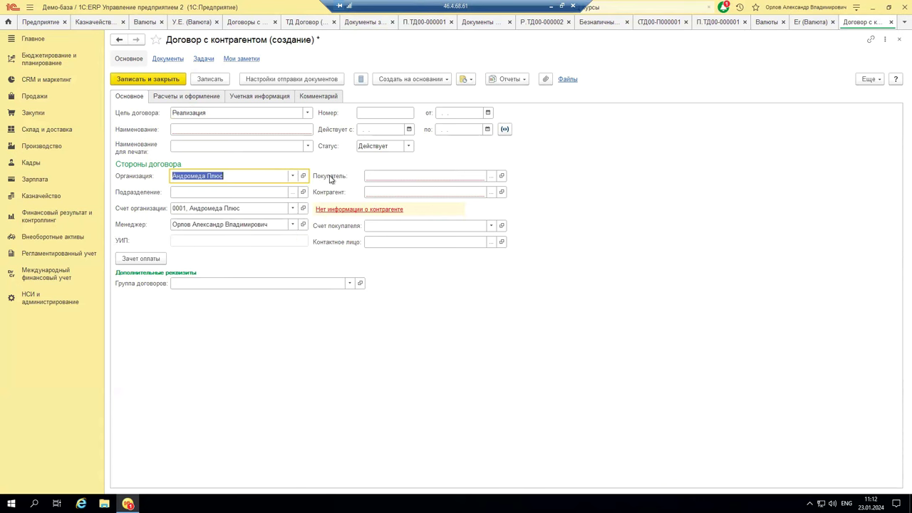
pyautogui.click(492, 177)
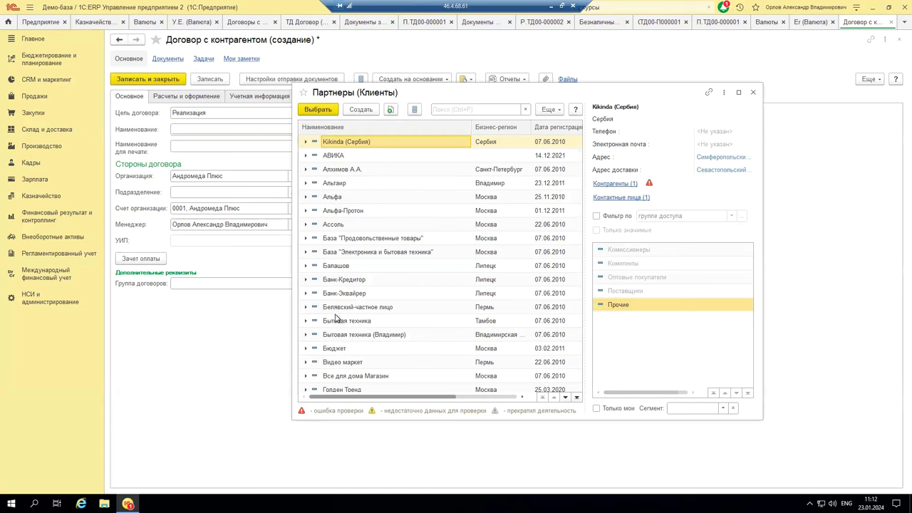
pyautogui.click(752, 92)
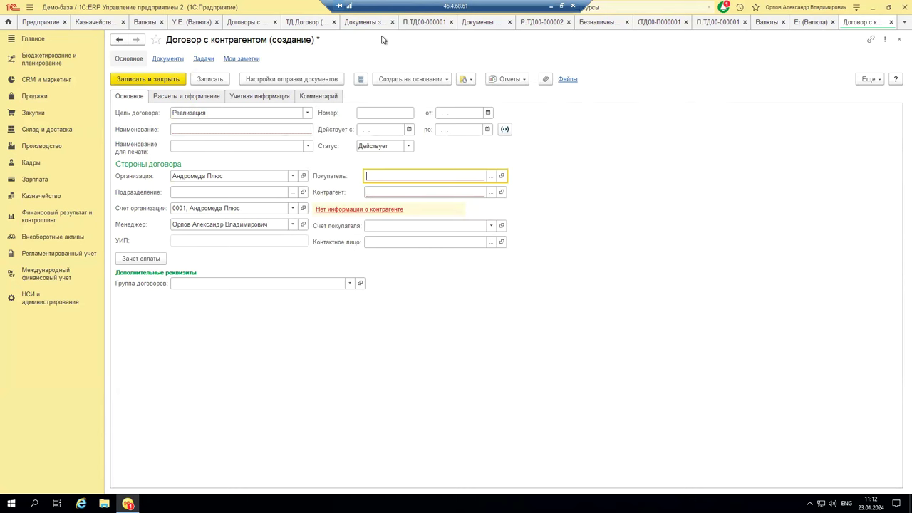
# Step: Review Покупатель, Контрагент and the settlement terms in the contract ТД Договор (экспорт) Инвема
pyautogui.click(315, 22)
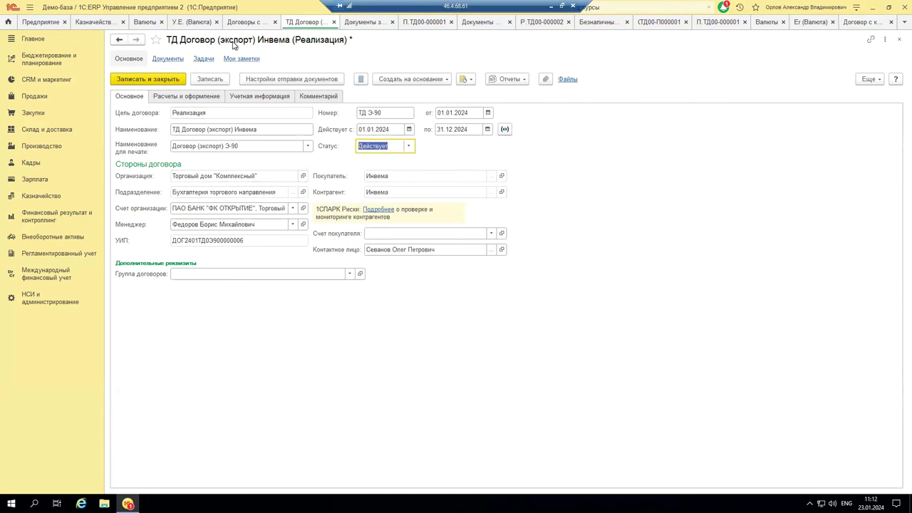
pyautogui.click(408, 174)
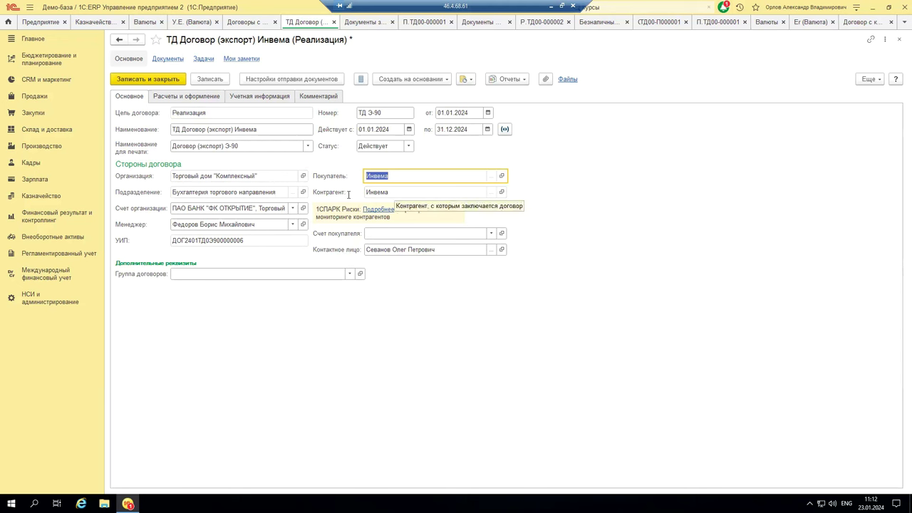
pyautogui.click(397, 192)
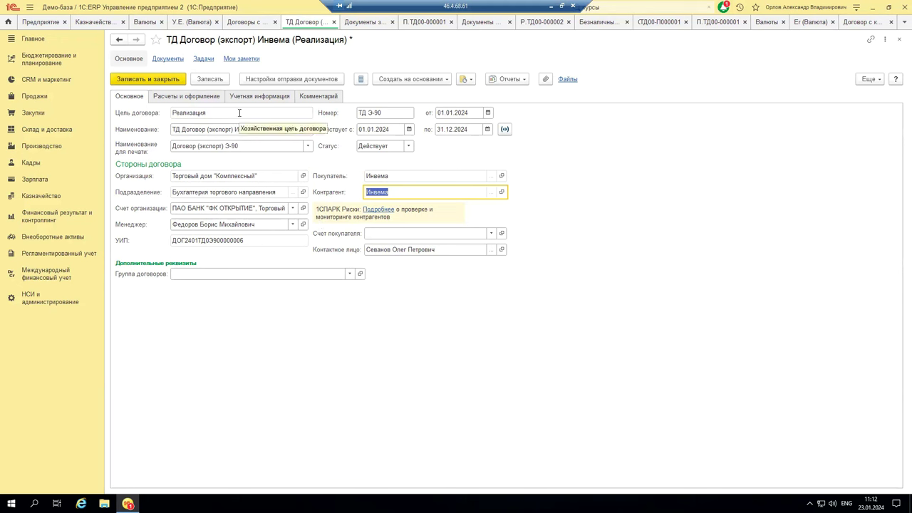
pyautogui.click(199, 99)
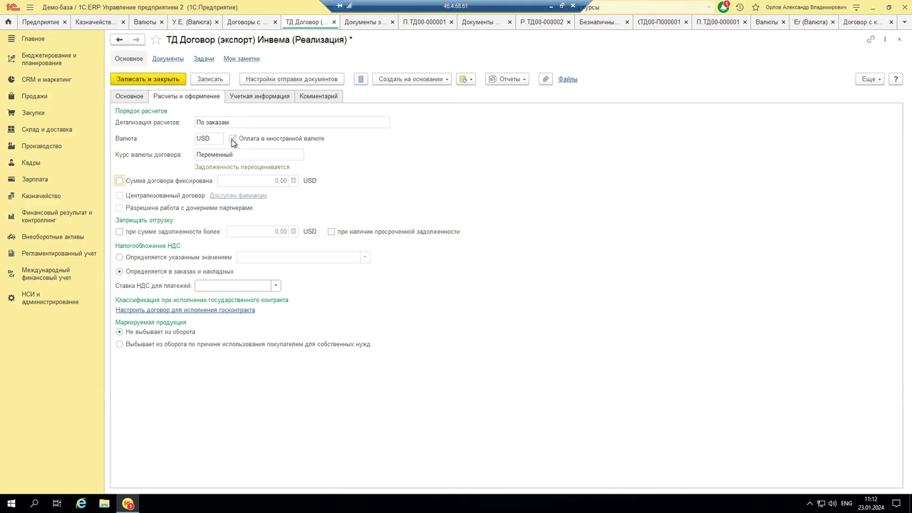
# Step: In the new contract's settlement terms, enable Оплата в иностранной валюте and set the currency to CNY
pyautogui.click(859, 22)
pyautogui.click(179, 95)
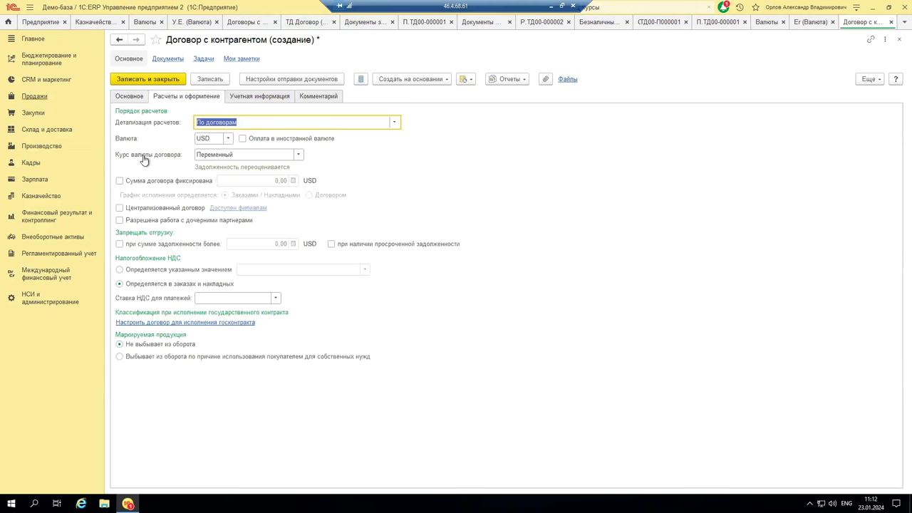
pyautogui.click(243, 138)
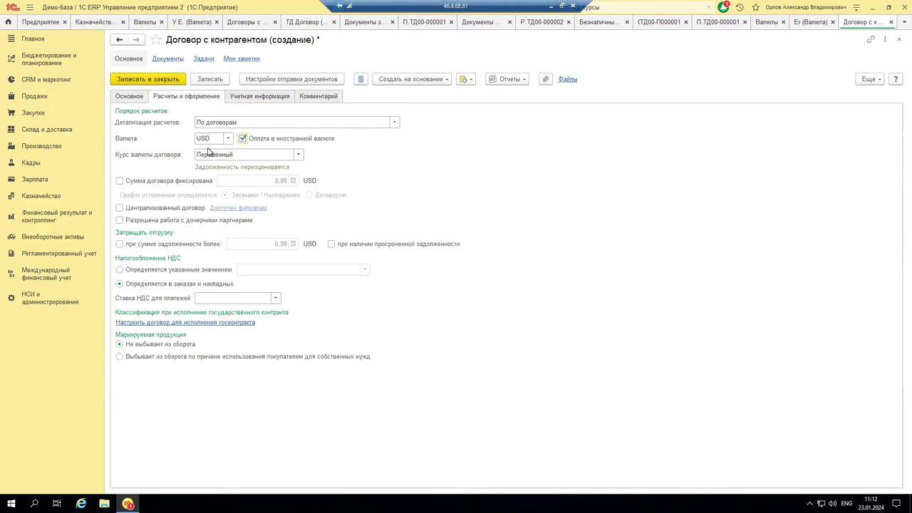
pyautogui.click(228, 138)
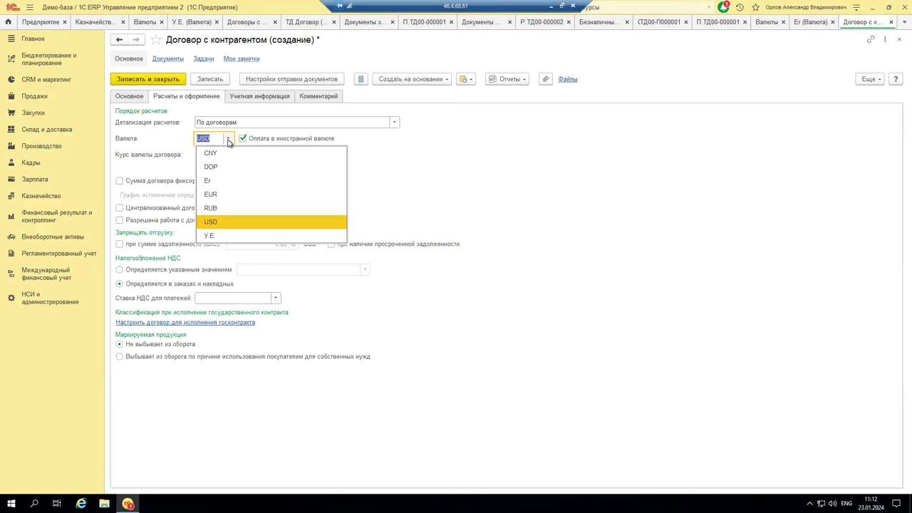
pyautogui.click(211, 153)
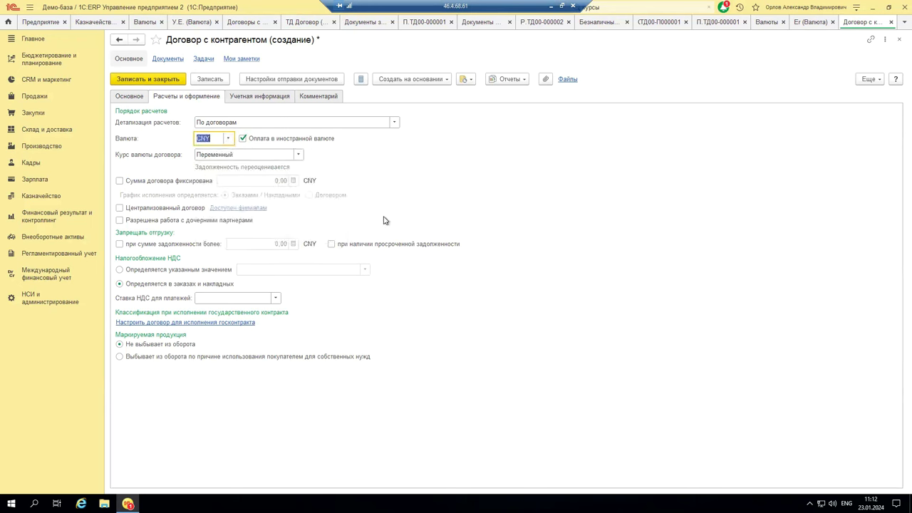
# Step: Try Курс валюты договора as Установленный в договоре with 100 RUB per 1 CNY, and set it back to Переменный
pyautogui.click(299, 155)
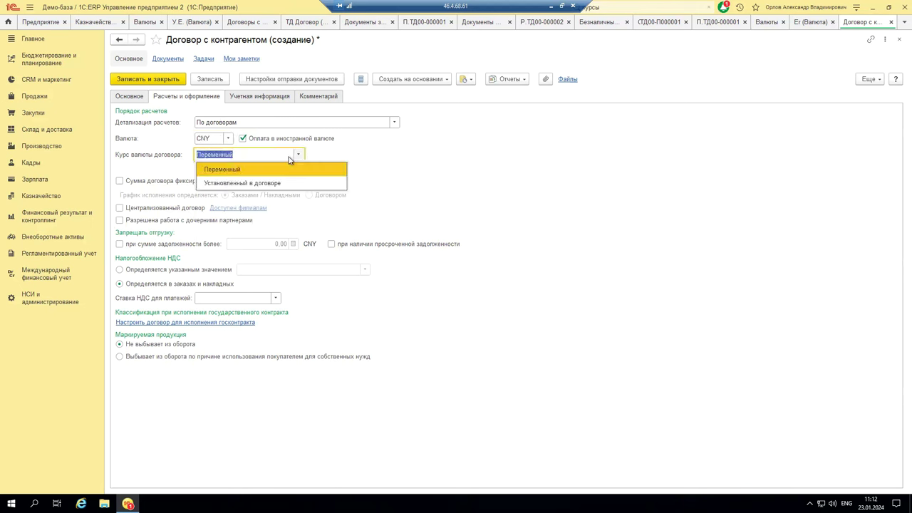
pyautogui.click(235, 183)
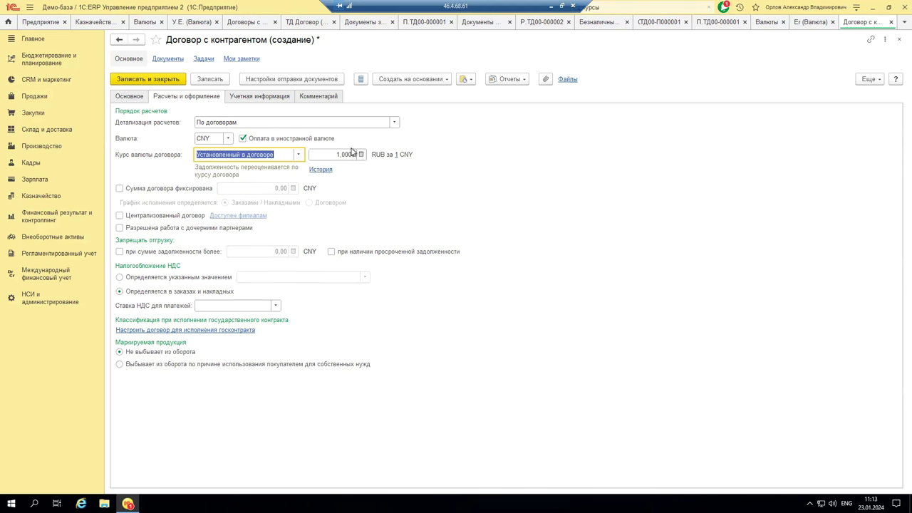
pyautogui.click(325, 153)
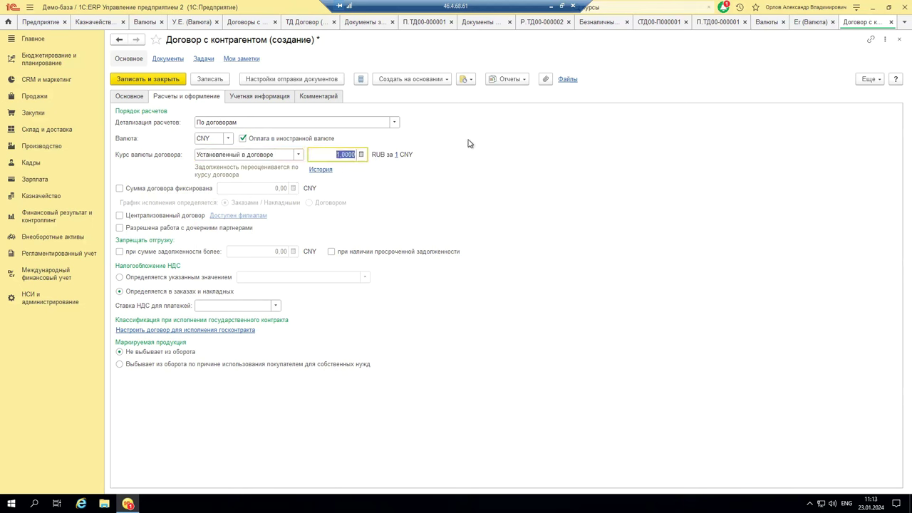
pyautogui.write('1')
pyautogui.click(297, 154)
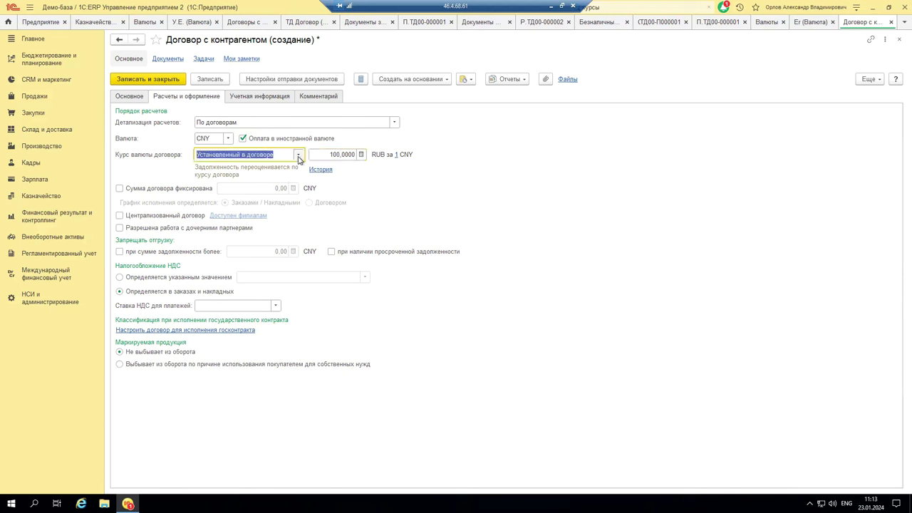
pyautogui.click(229, 171)
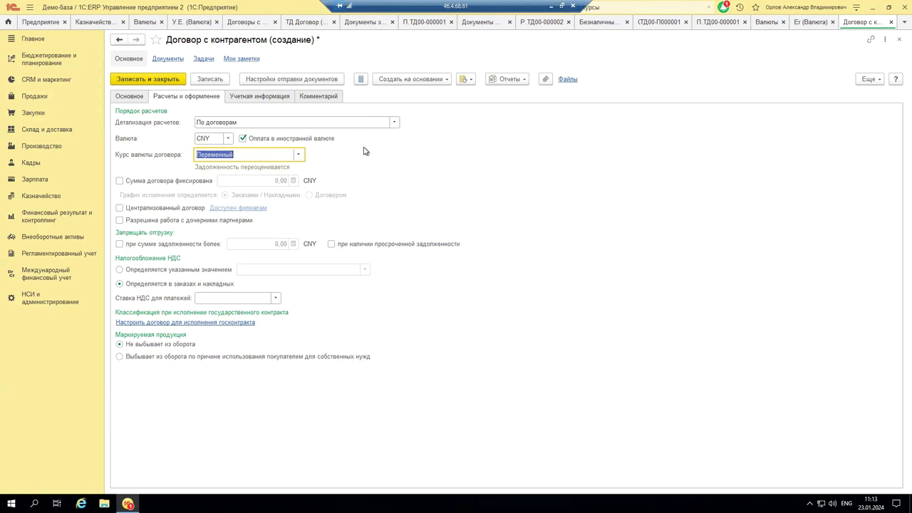
# Step: Fix the contract sum at 100 000 CNY and keep the execution schedule determined by Заказами / Накладными
pyautogui.click(119, 182)
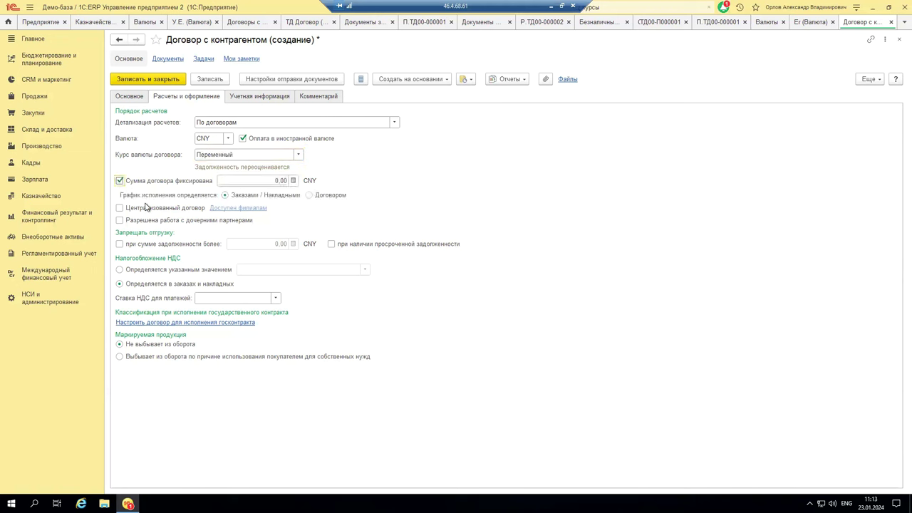
pyautogui.click(257, 180)
pyautogui.press('BackSpace')
pyautogui.write('10 000')
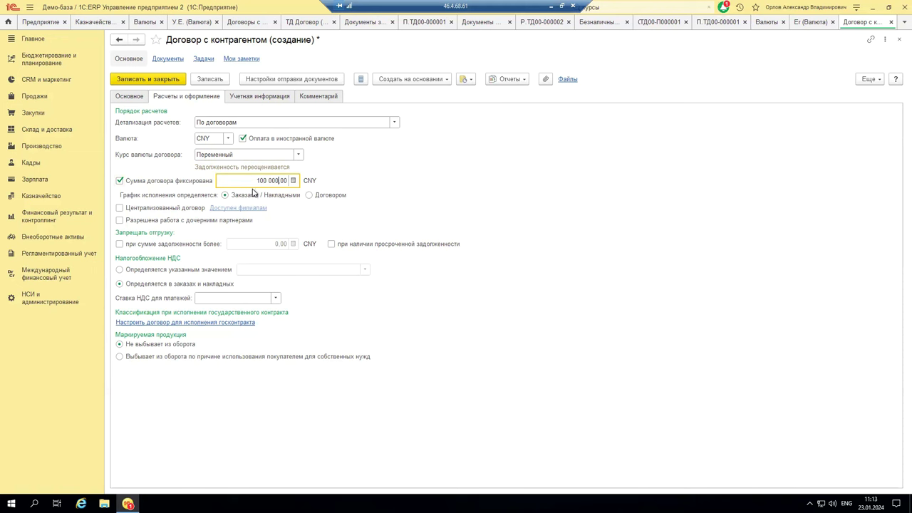
pyautogui.click(309, 195)
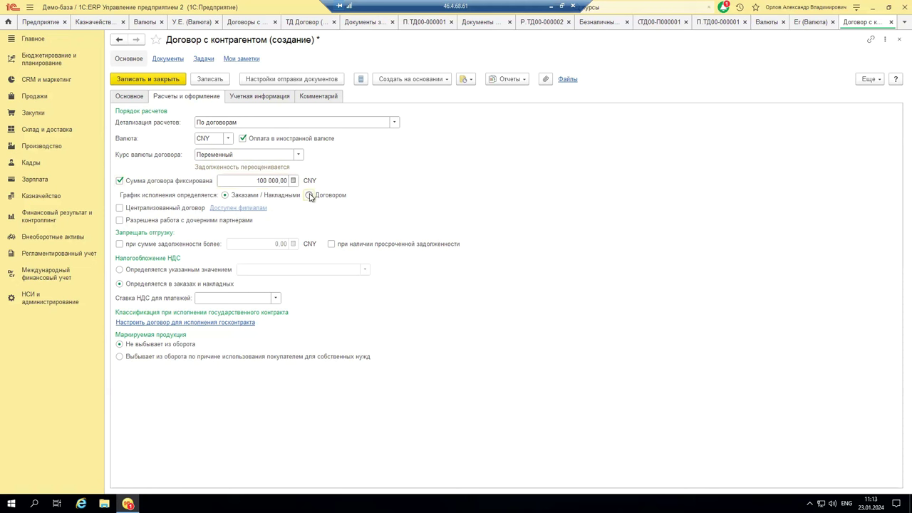
pyautogui.click(225, 196)
# Step: In the new contract, prohibit shipment at debt over 10 000 CNY or any overdue debt, and set Ставка НДС для платежей to 20%
pyautogui.click(119, 244)
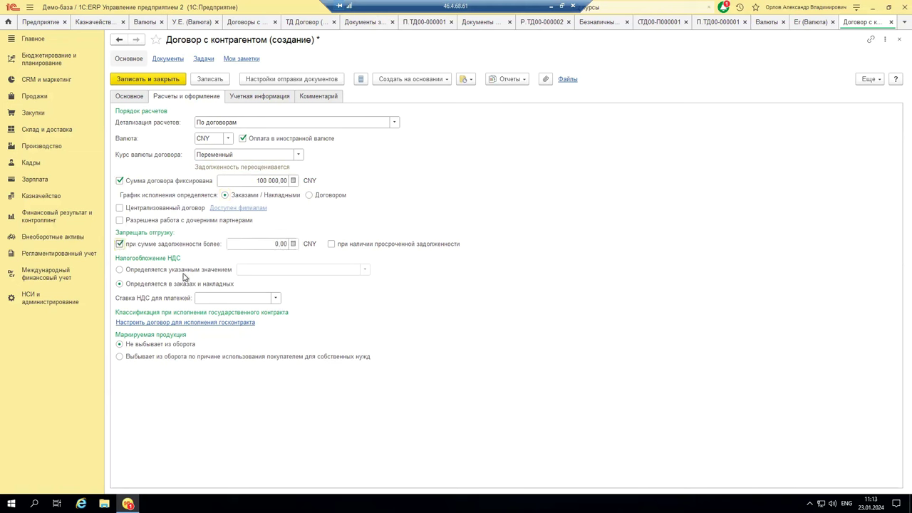
pyautogui.press('Tab')
pyautogui.write('10')
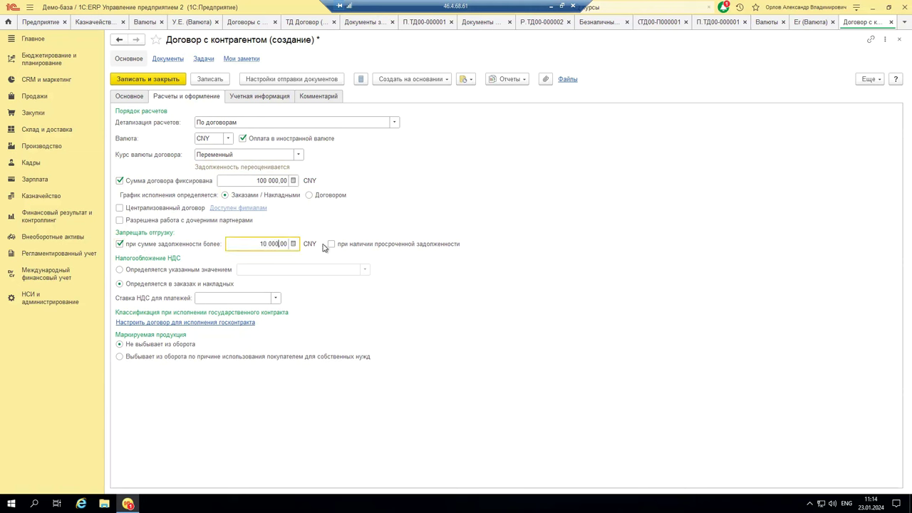
pyautogui.click(332, 244)
pyautogui.click(275, 299)
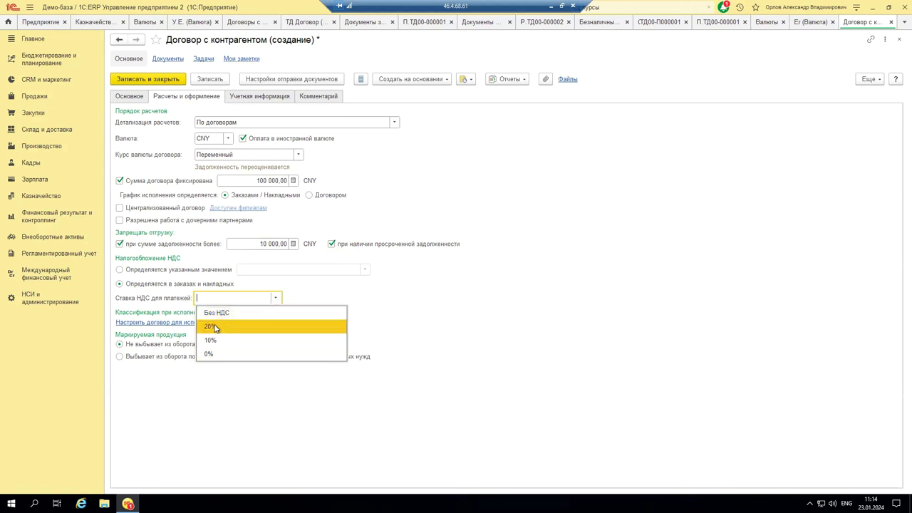
pyautogui.click(221, 327)
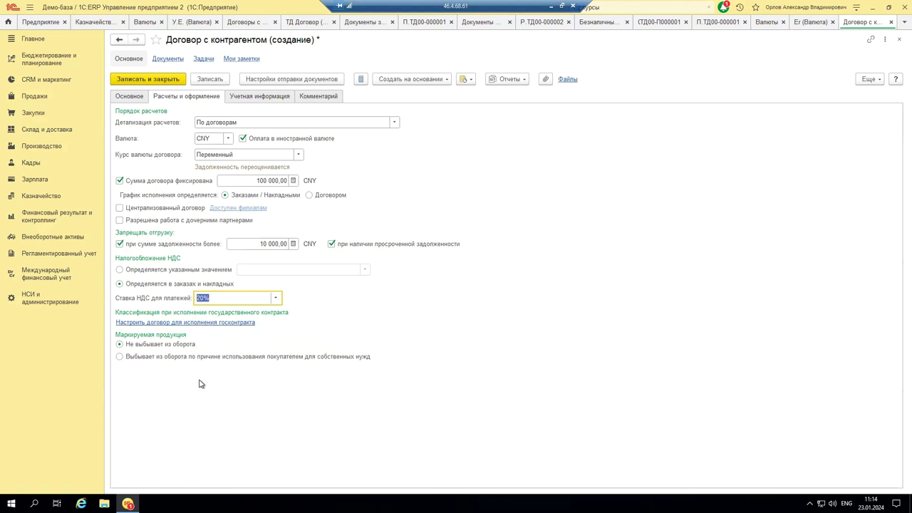
# Step: Examine the accounting information of the new contract and ТД Договор (экспорт) Инвема, including the available section 7 VAT declaration operation codes
pyautogui.click(263, 98)
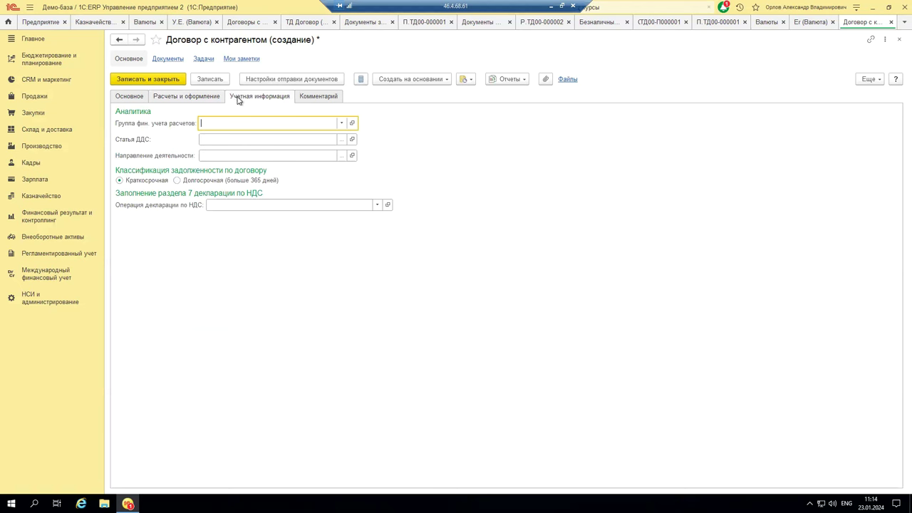
pyautogui.click(302, 23)
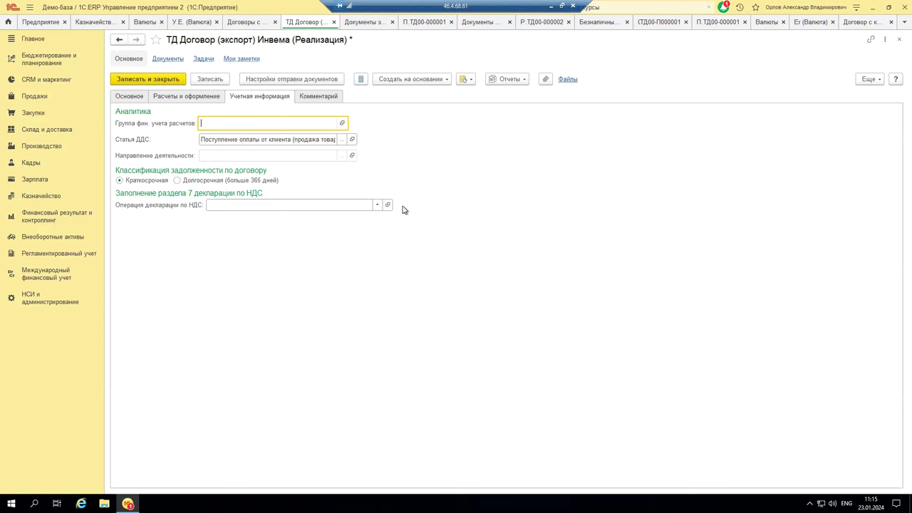
pyautogui.click(377, 206)
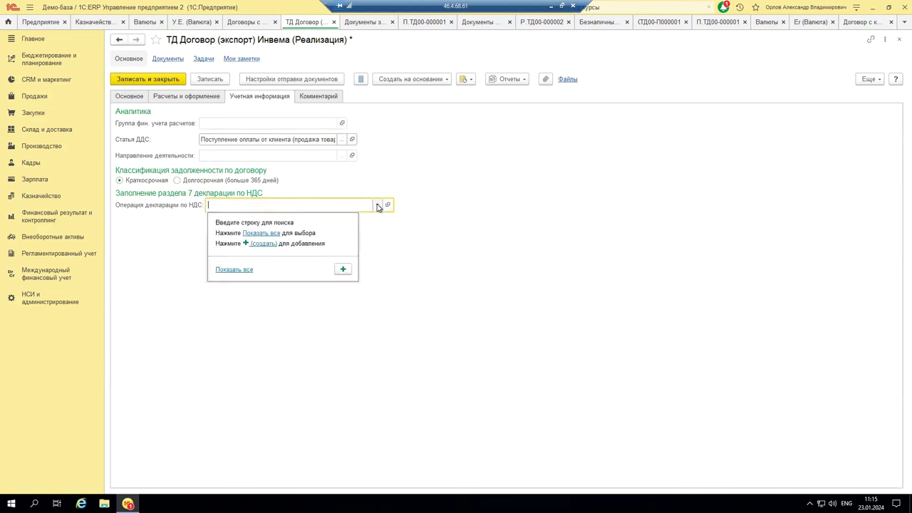
pyautogui.click(228, 269)
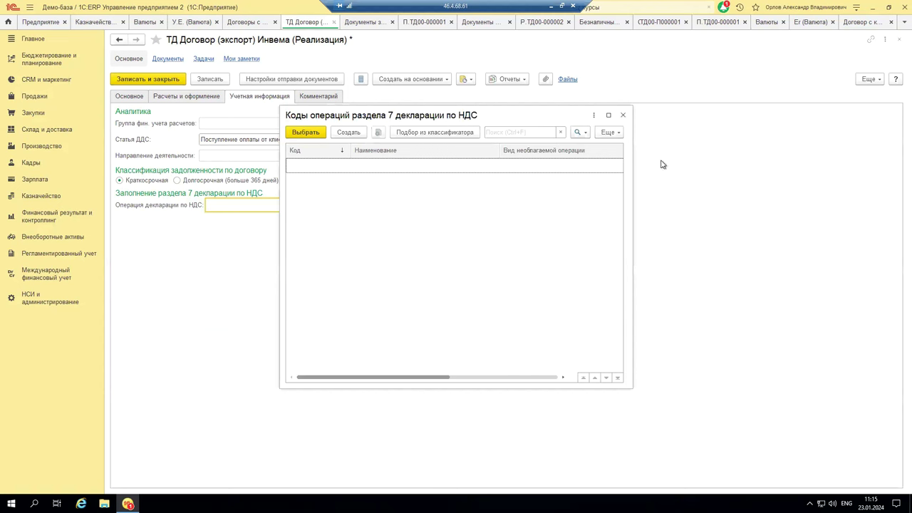
pyautogui.click(622, 116)
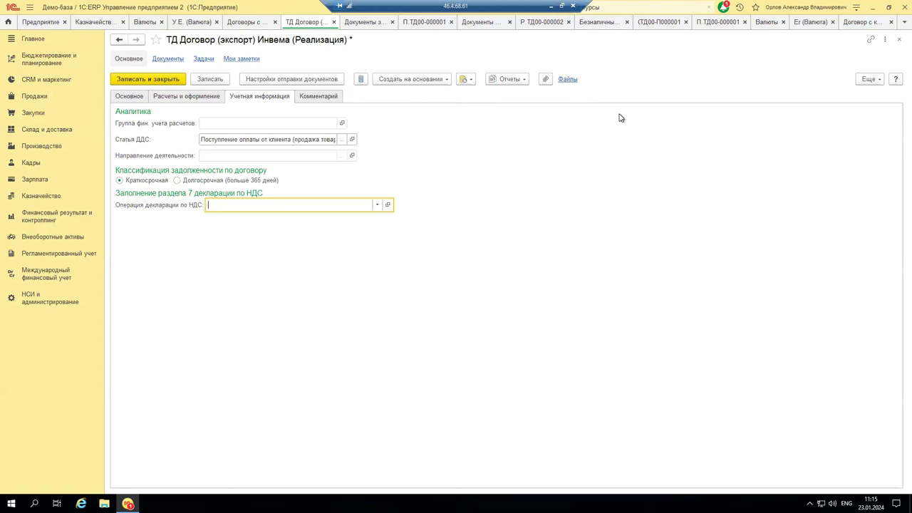
# Step: Review the comment, main details and settlement terms of ТД Договор (экспорт) Инвема
pyautogui.click(326, 97)
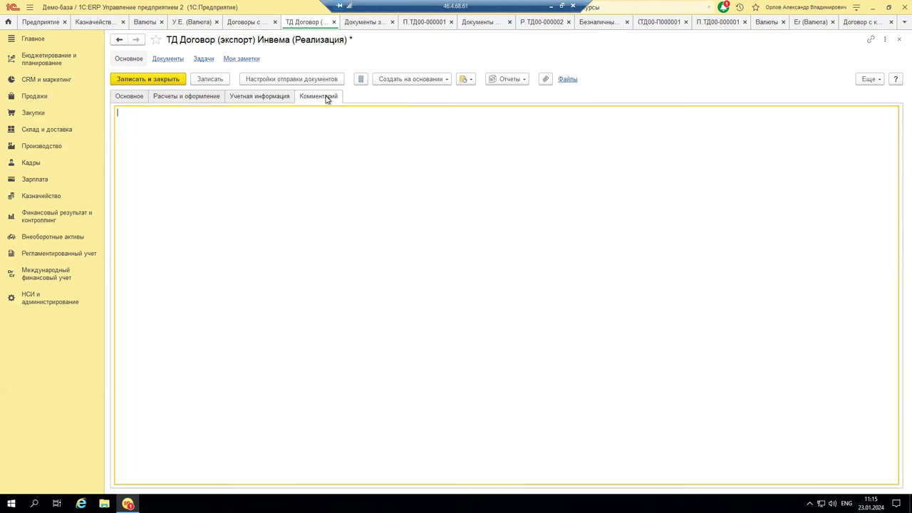
pyautogui.click(264, 98)
pyautogui.click(127, 97)
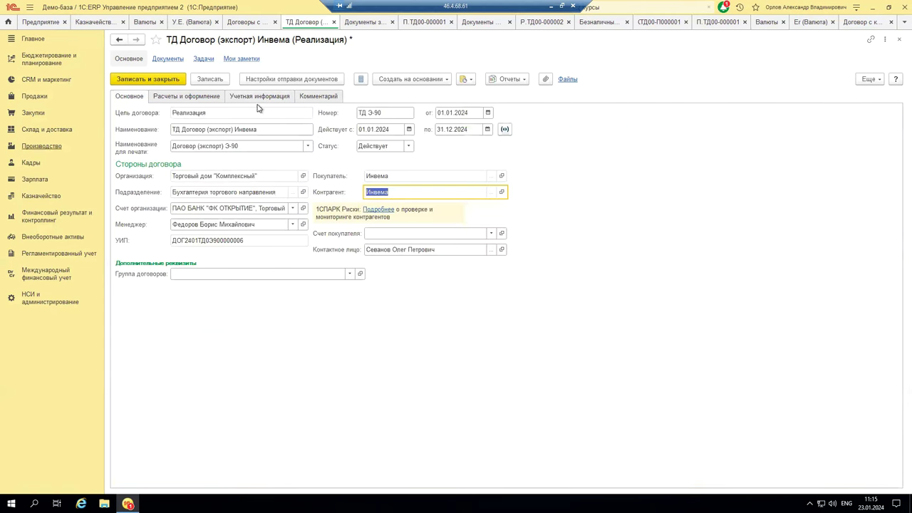
pyautogui.click(163, 97)
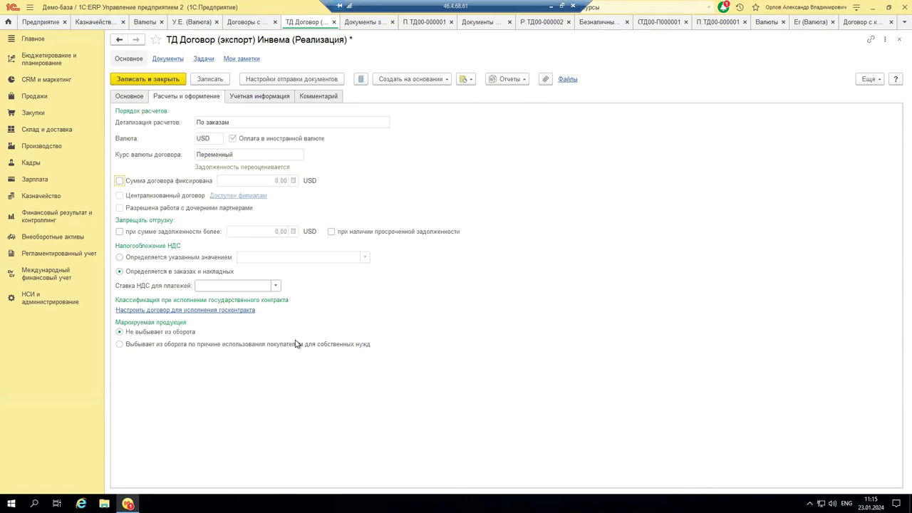
# Step: Save and close ТД Договор (экспорт) Инвема, and discard the unsaved new contract
pyautogui.click(148, 80)
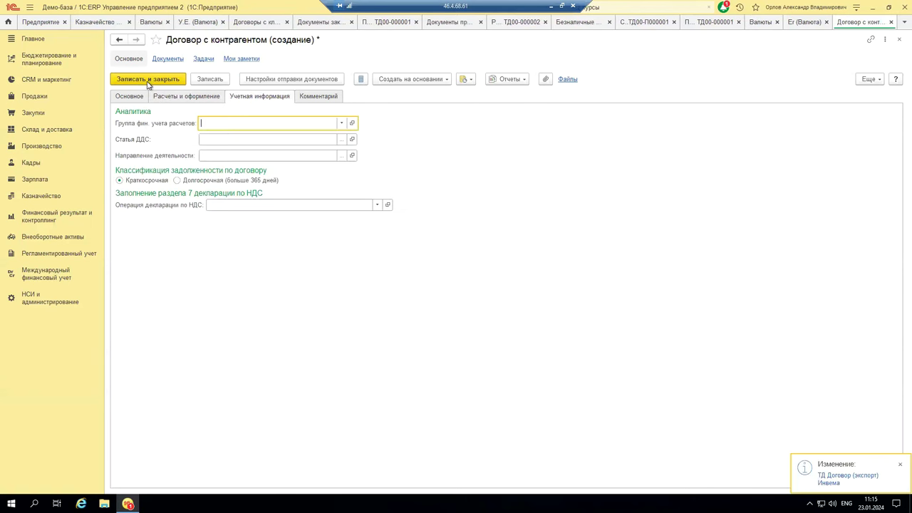
pyautogui.click(890, 23)
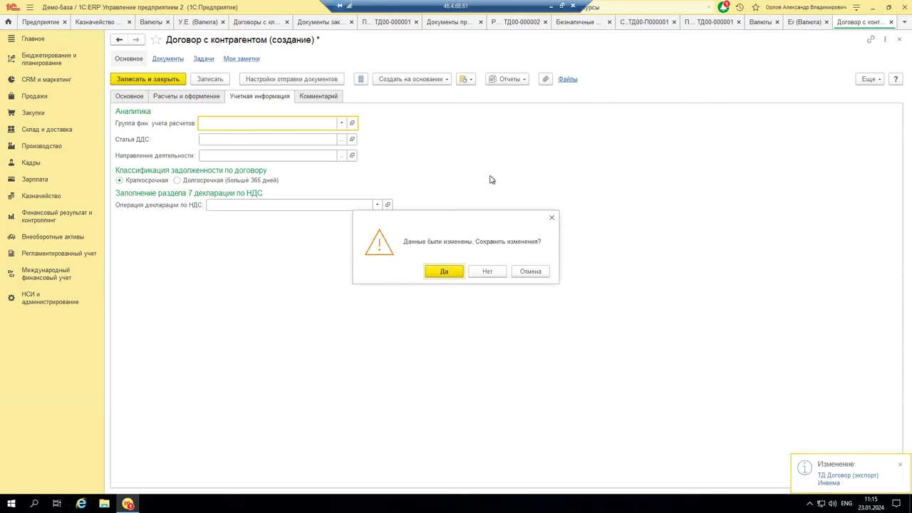
pyautogui.click(495, 274)
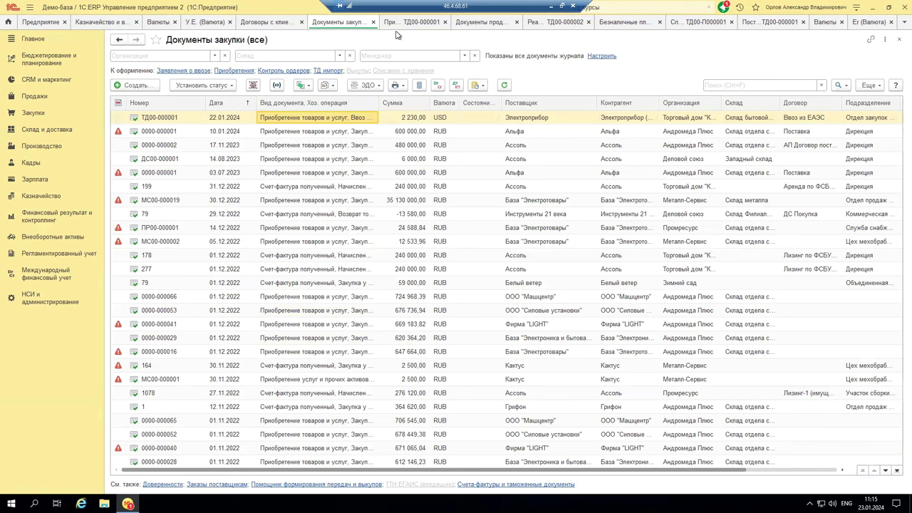
# Step: View Документы закупки (все) and the operation types offered for a new purchase document, without creating one
pyautogui.click(32, 112)
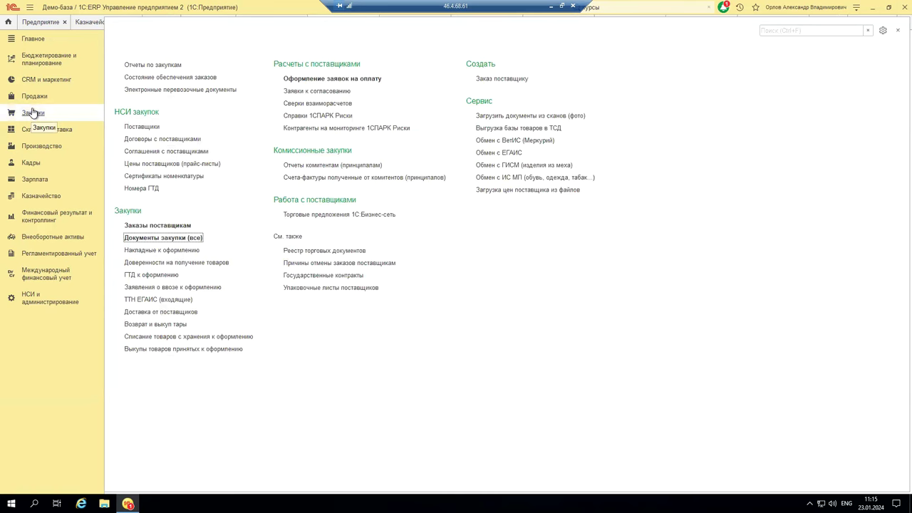
pyautogui.click(164, 237)
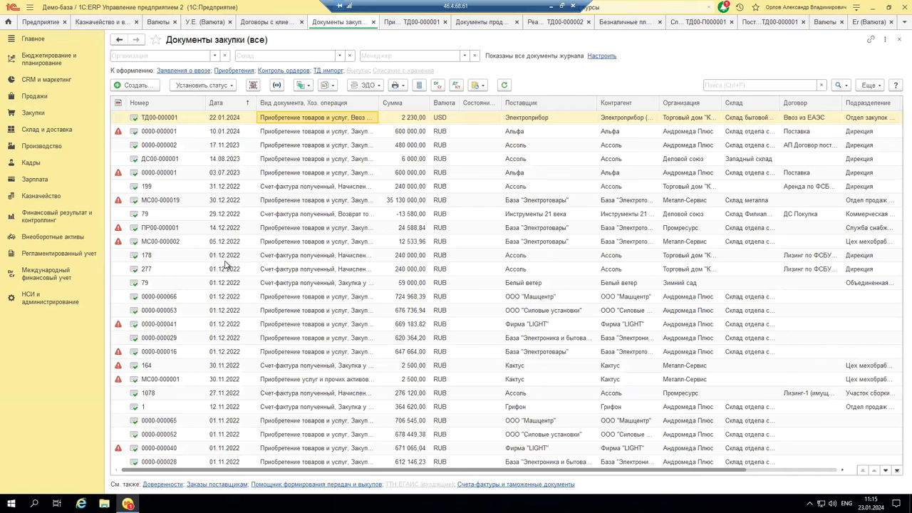
pyautogui.click(132, 85)
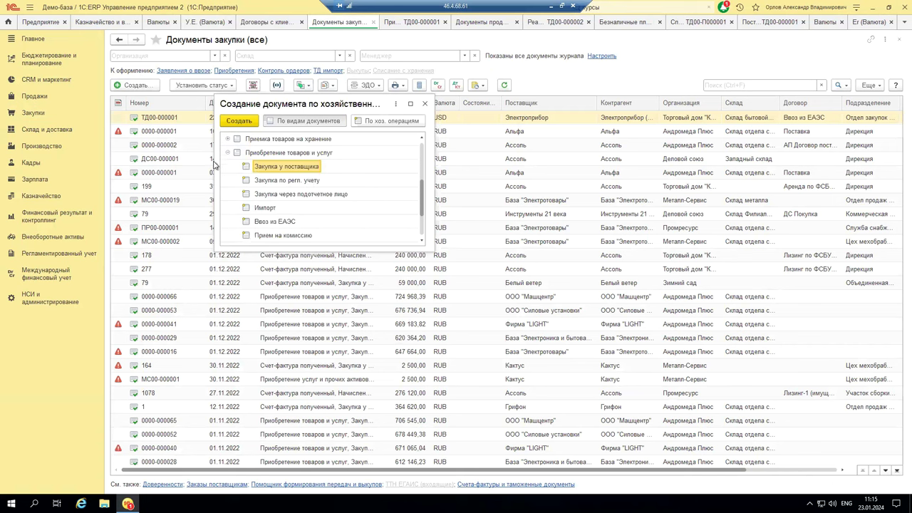
pyautogui.click(424, 104)
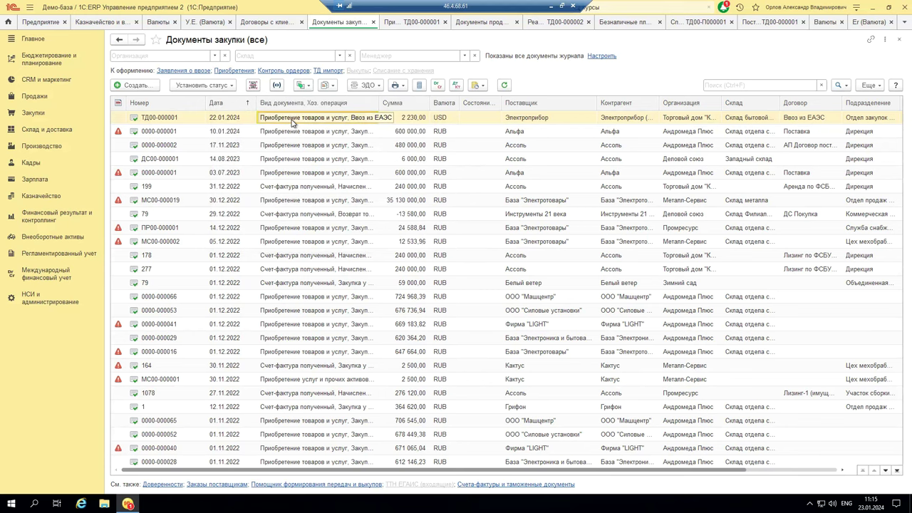
# Step: In the purchase document ТД00-000001 of 22.01.2024, select the operation Ввоз из ЕАЭС and the organization Торговый дом "Комплексный"
pyautogui.click(403, 23)
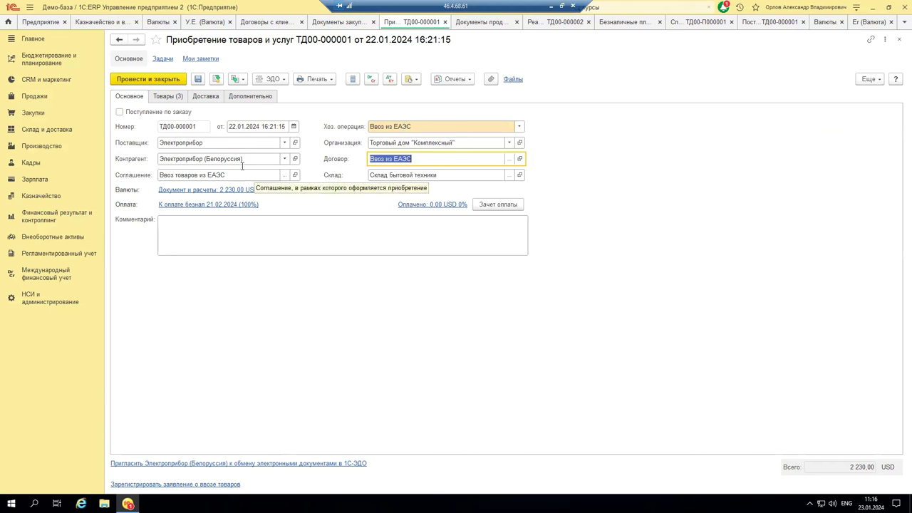
pyautogui.click(519, 127)
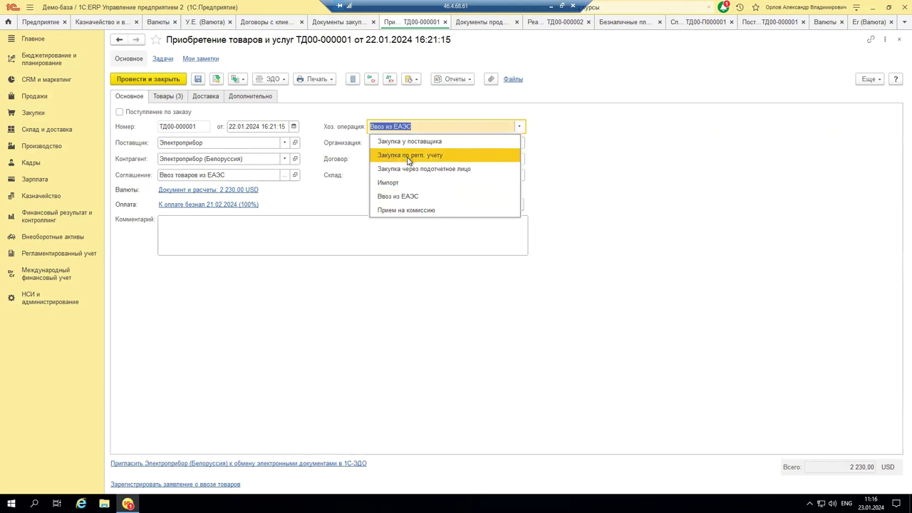
pyautogui.click(412, 201)
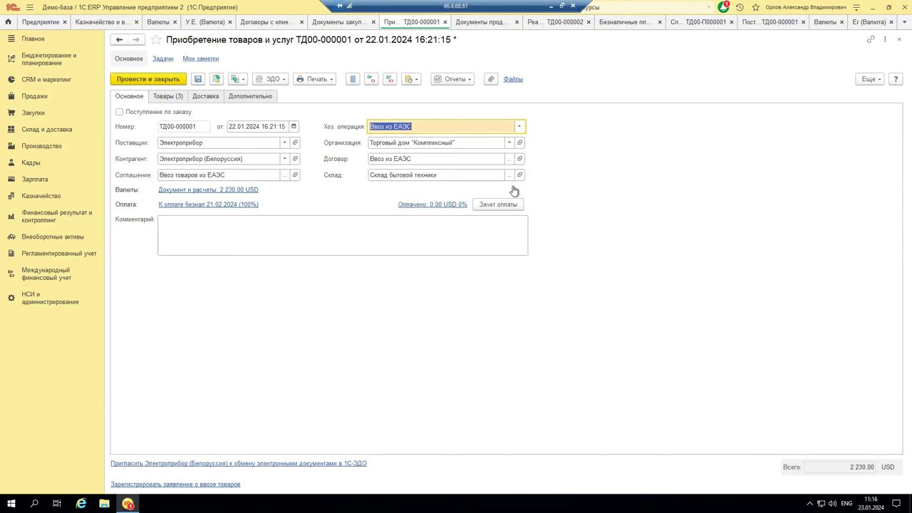
pyautogui.click(490, 142)
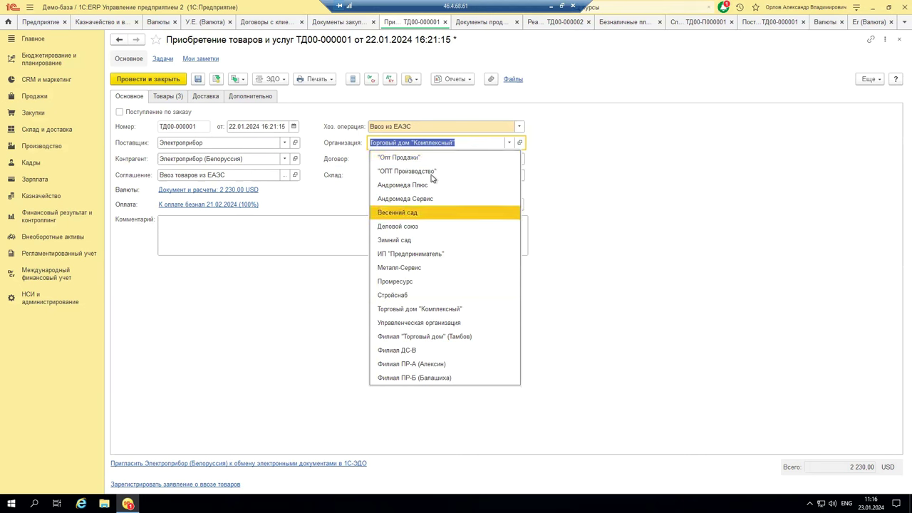
pyautogui.click(441, 311)
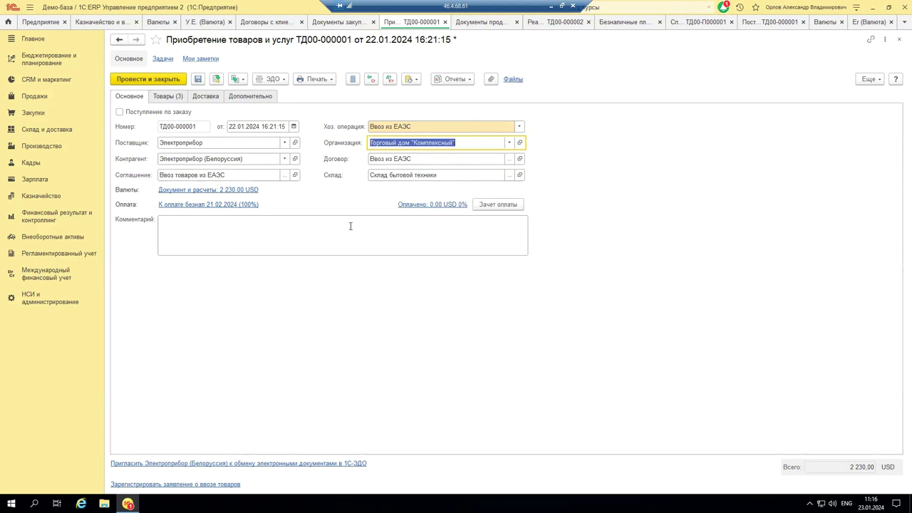
# Step: Select the USD contract Ввоз из ЕАЭС for the purchase document
pyautogui.click(510, 160)
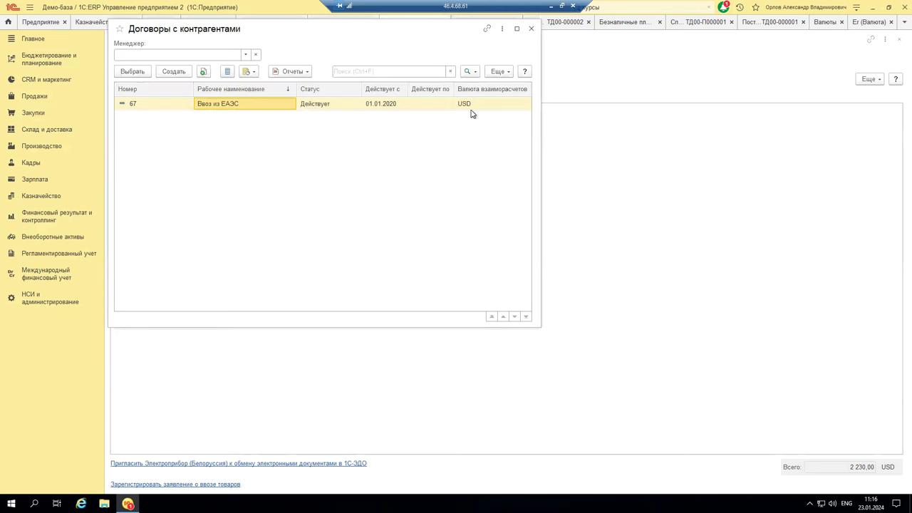
pyautogui.click(477, 104)
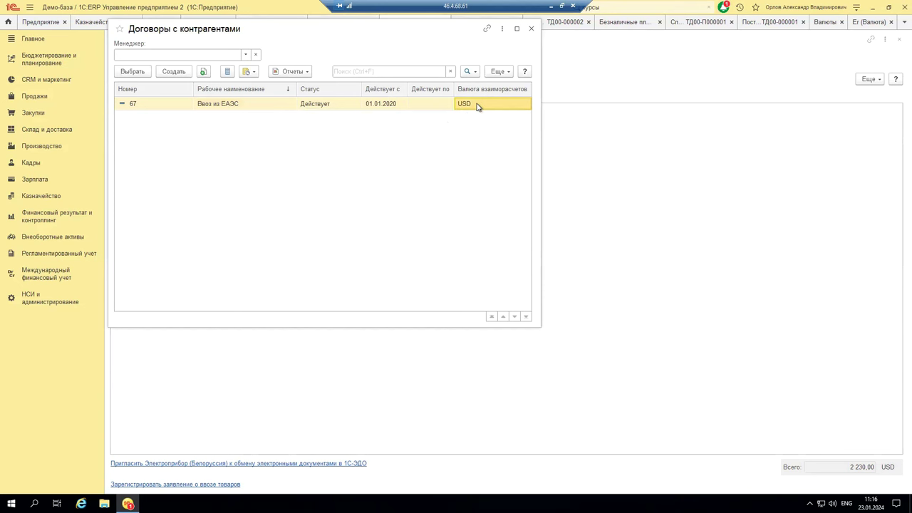
pyautogui.doubleClick(462, 105)
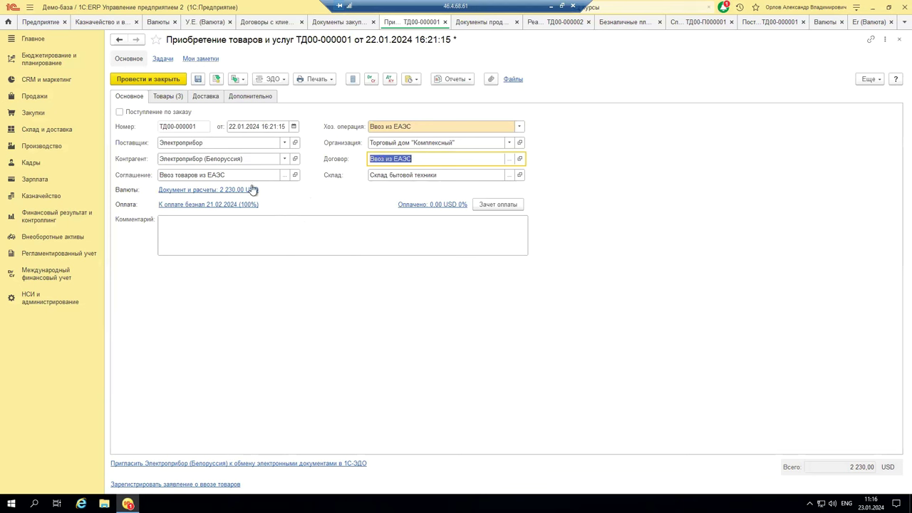
# Step: Review the purchase document's currencies and rate, try enabling Отразить в регл. учете по курсу на дату, and leave without applying changes
pyautogui.click(172, 191)
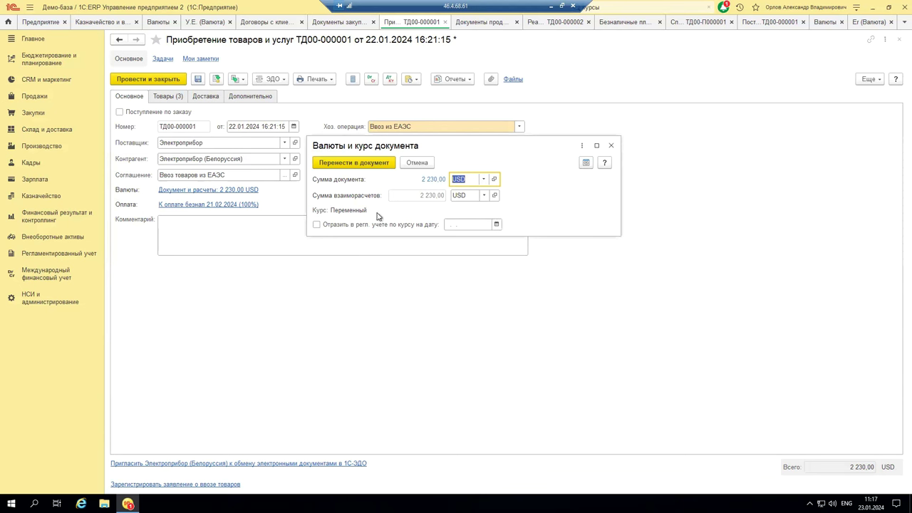
pyautogui.click(317, 225)
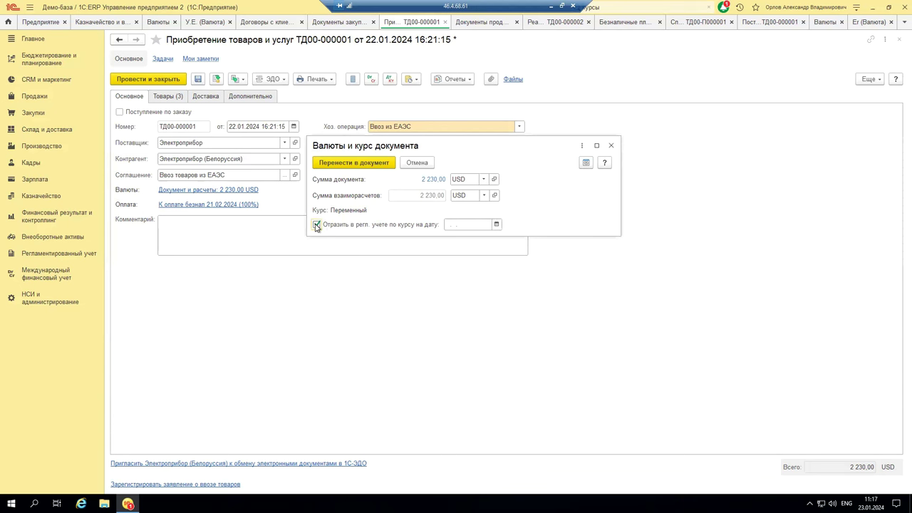
pyautogui.click(471, 225)
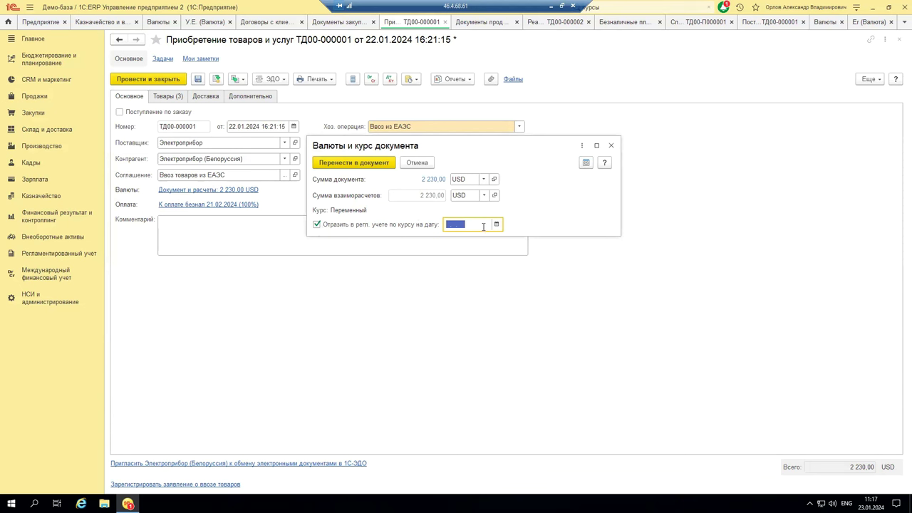
pyautogui.click(317, 225)
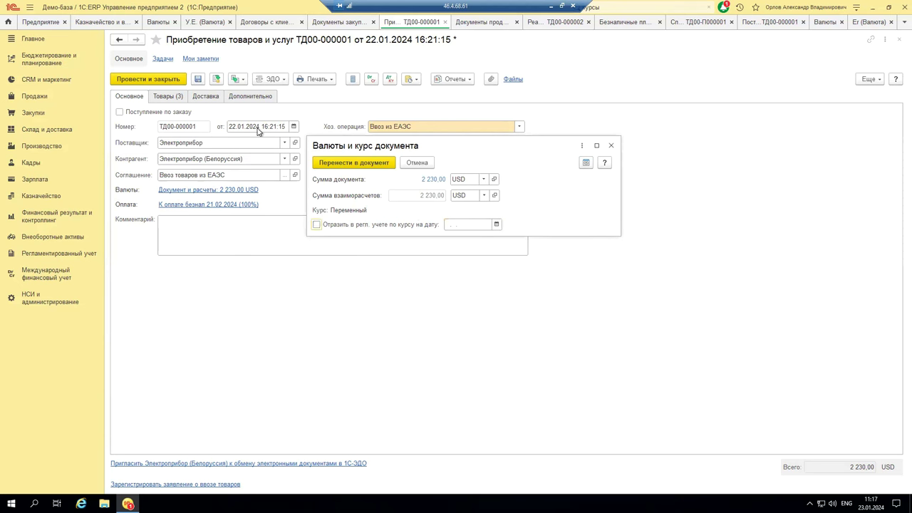
pyautogui.click(611, 146)
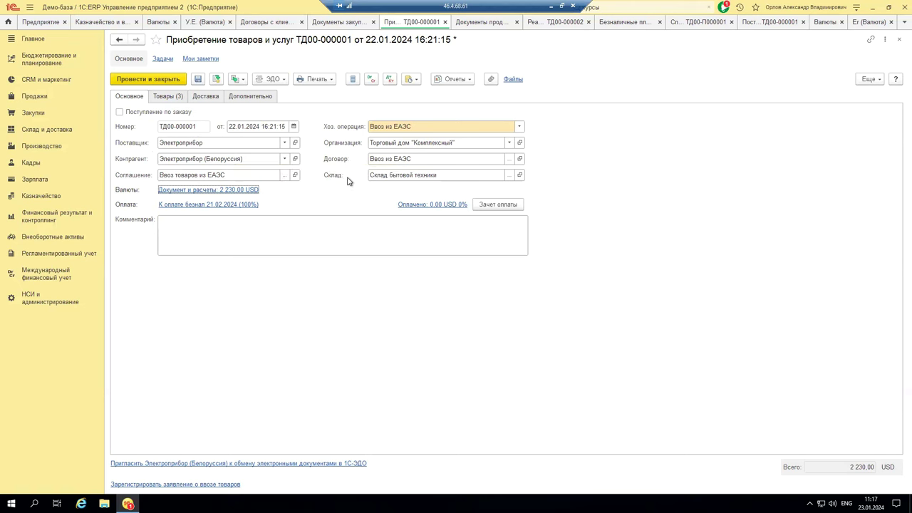
# Step: Generate the report Карточка расчетов с поставщиками for the purchase document and examine its debt row of 22.01.2024
pyautogui.click(435, 204)
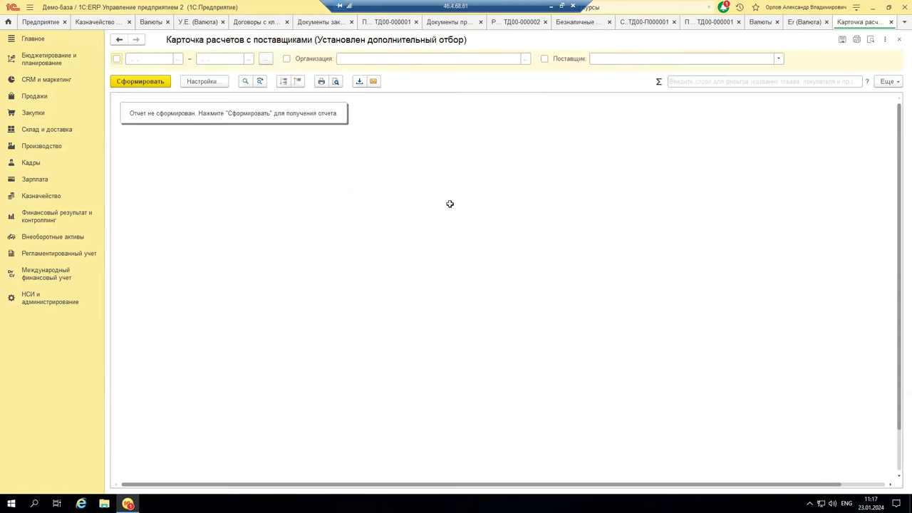
pyautogui.click(141, 81)
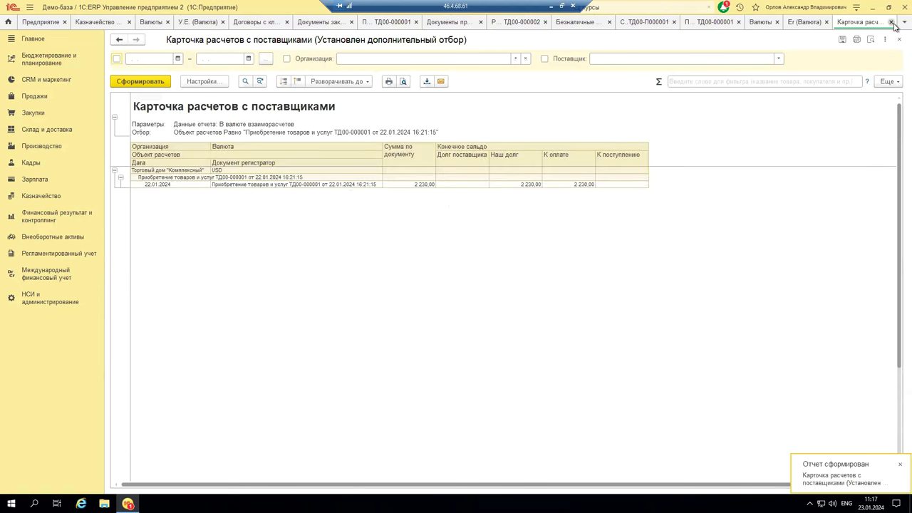
pyautogui.moveTo(157, 181); pyautogui.dragTo(575, 184)
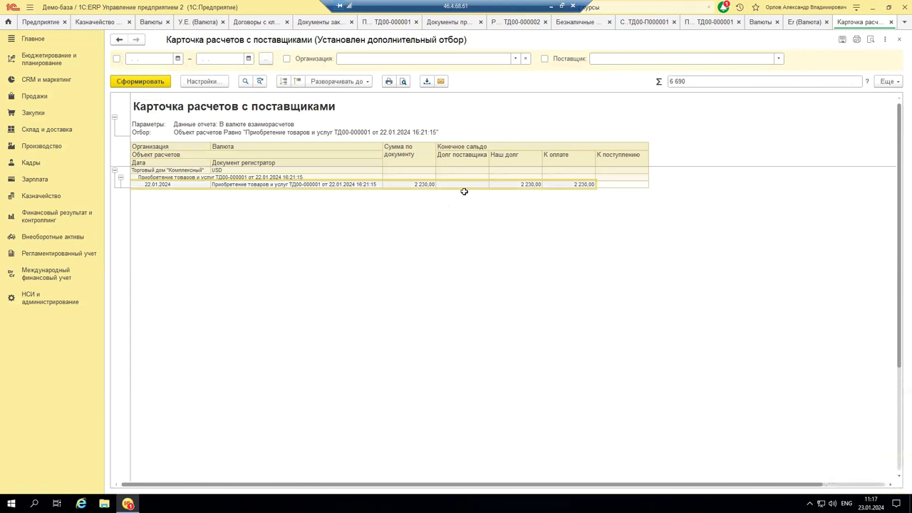
# Step: Check the Наш долг and К оплате amounts for the purchase document in the supplier settlements card and close the report
pyautogui.click(523, 183)
pyautogui.click(583, 183)
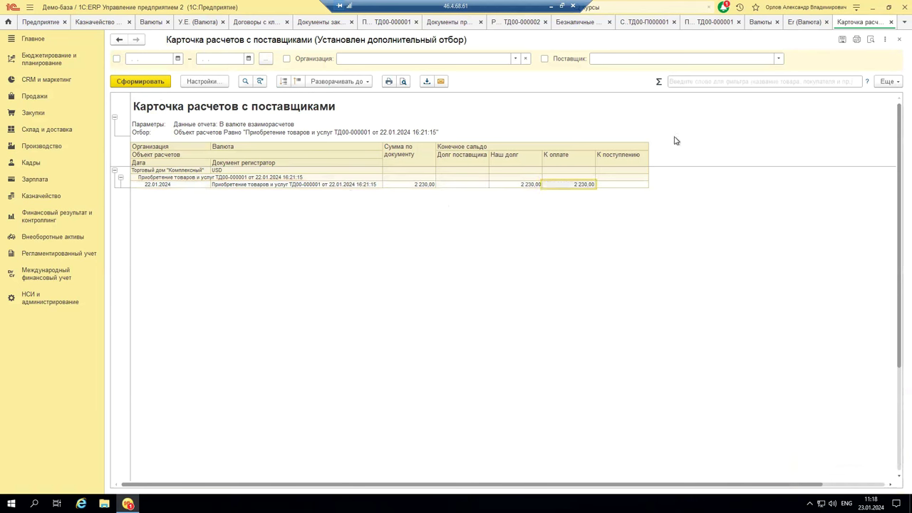
pyautogui.click(898, 39)
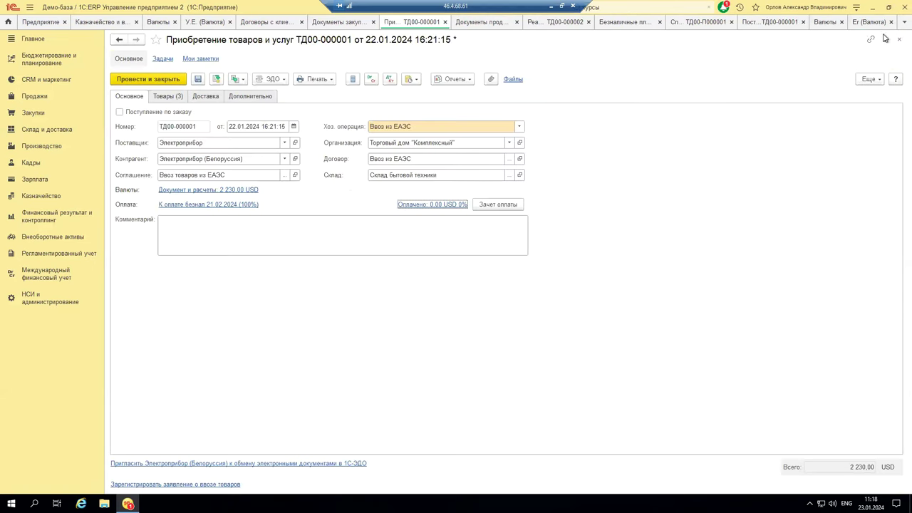
# Step: Review the purchase document's goods, checking the product choices and quantity for Соковыжималка BINATONE JE 102
pyautogui.click(170, 99)
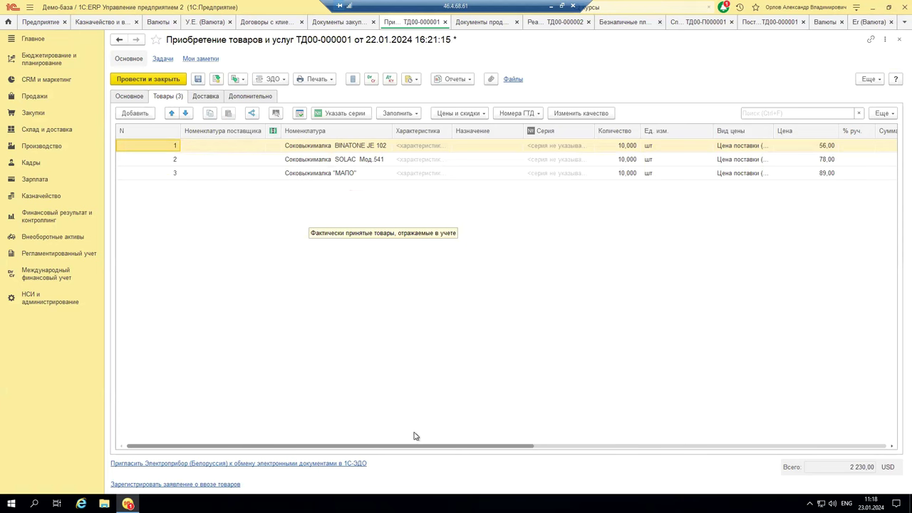
pyautogui.moveTo(413, 447); pyautogui.dragTo(444, 446)
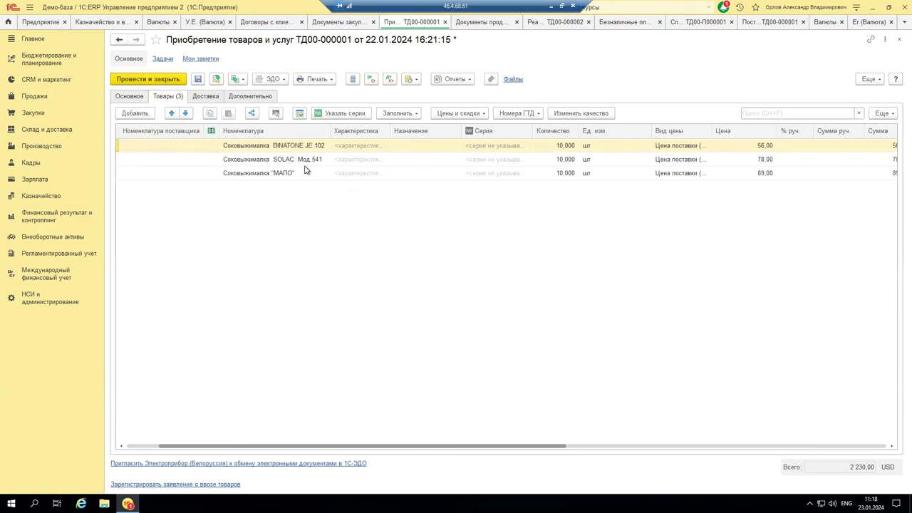
pyautogui.click(317, 146)
pyautogui.click(315, 146)
pyautogui.click(247, 195)
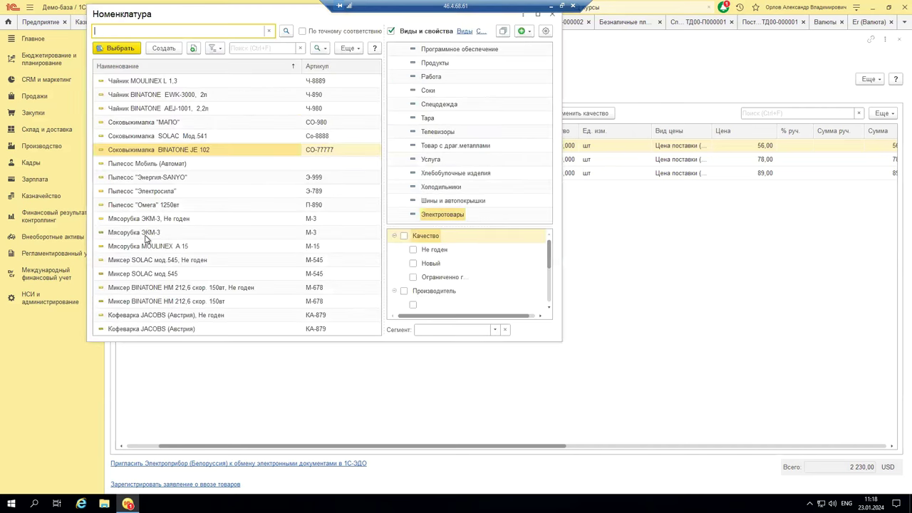
pyautogui.click(551, 14)
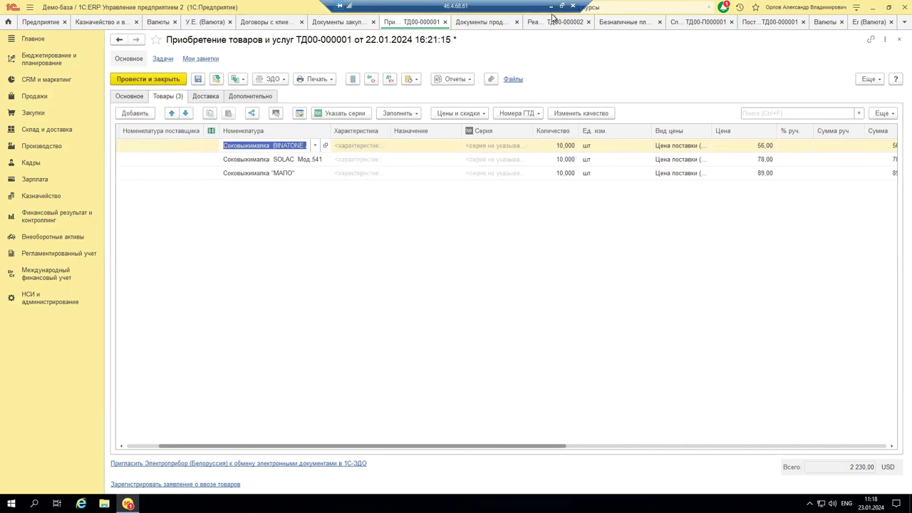
pyautogui.click(552, 144)
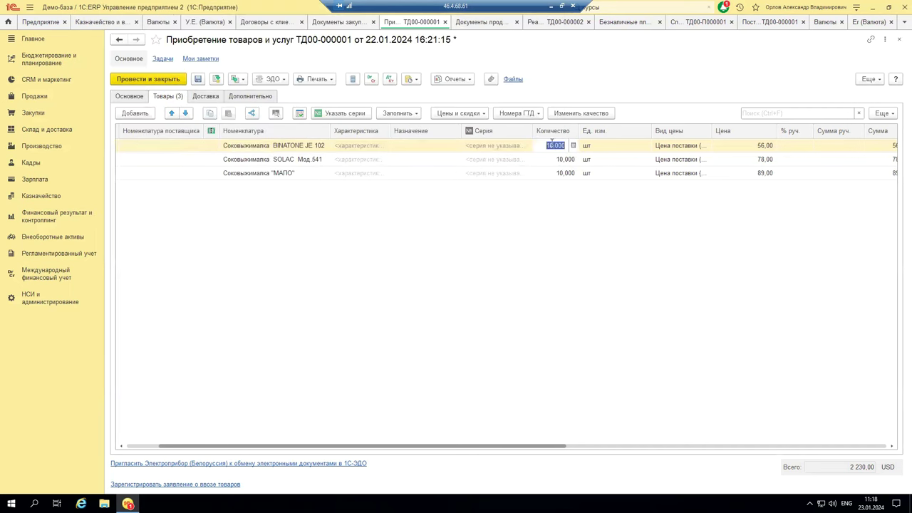
# Step: View the supplier price type Цена поставки (Беларусь) of the first goods line and check its currency
pyautogui.click(691, 145)
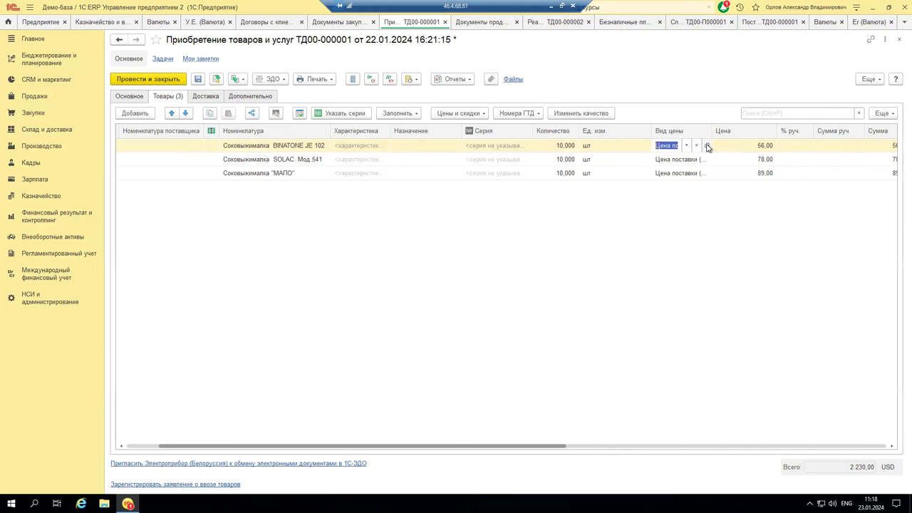
pyautogui.click(706, 145)
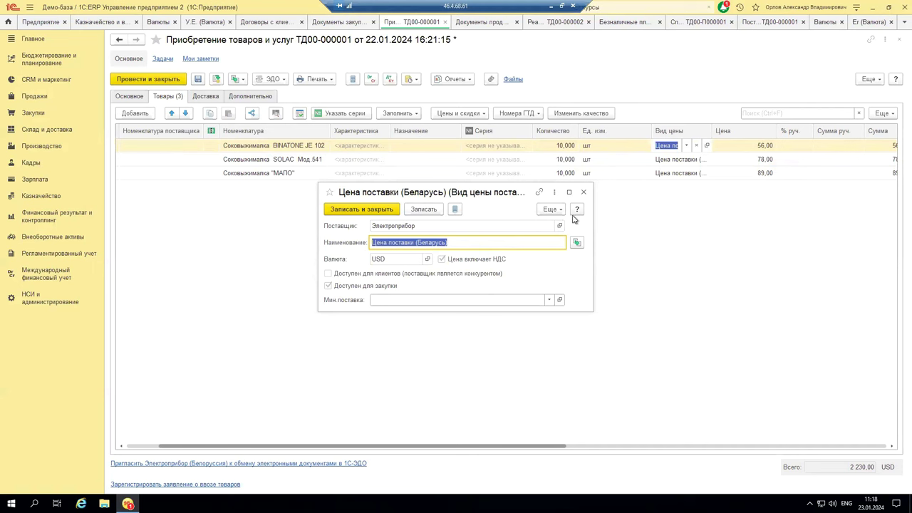
pyautogui.click(583, 192)
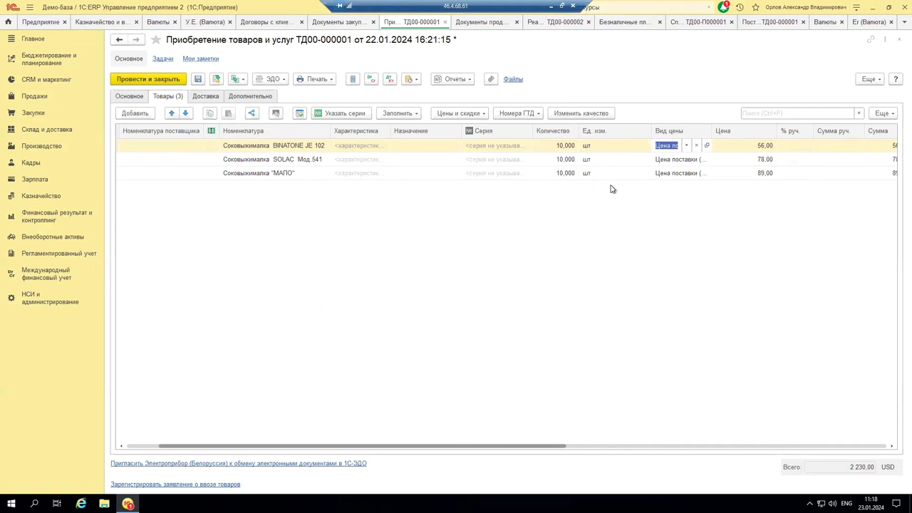
# Step: Try creating a new supplier price type for Электроприбор in EUR and discard it without saving
pyautogui.click(688, 146)
pyautogui.click(787, 181)
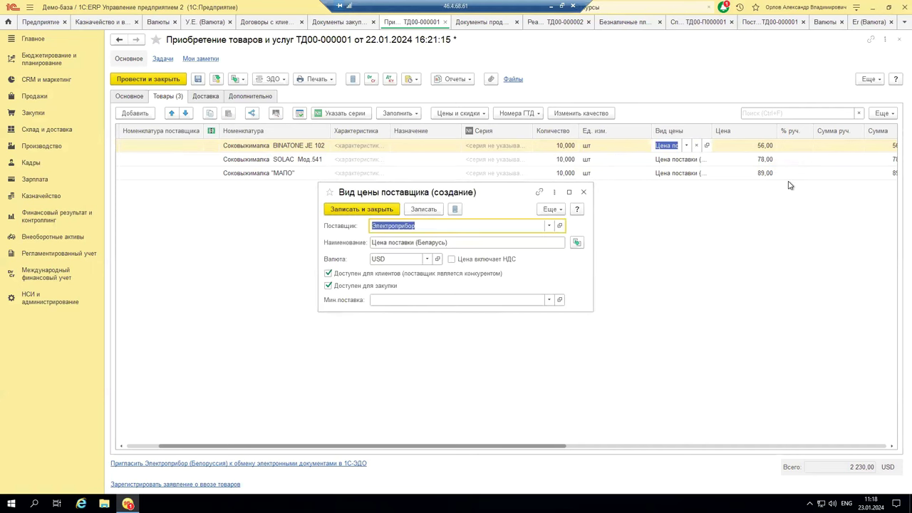
pyautogui.click(427, 261)
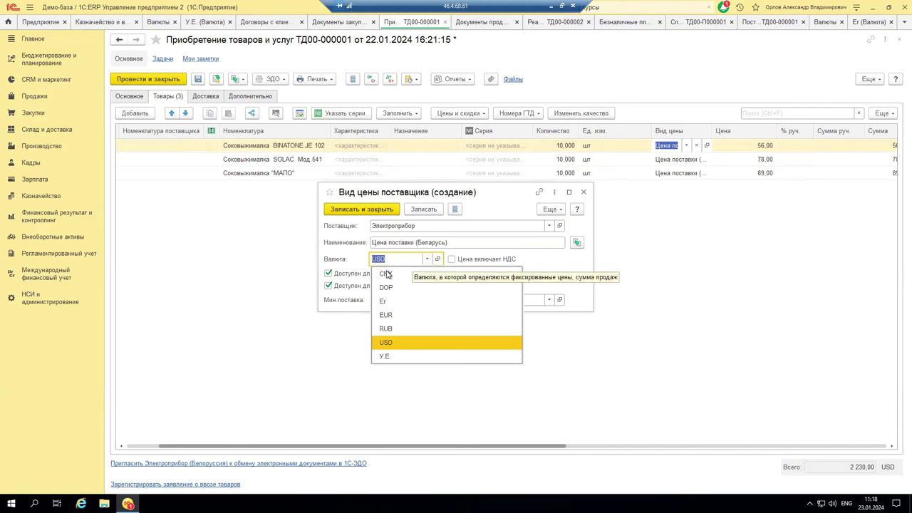
pyautogui.click(393, 316)
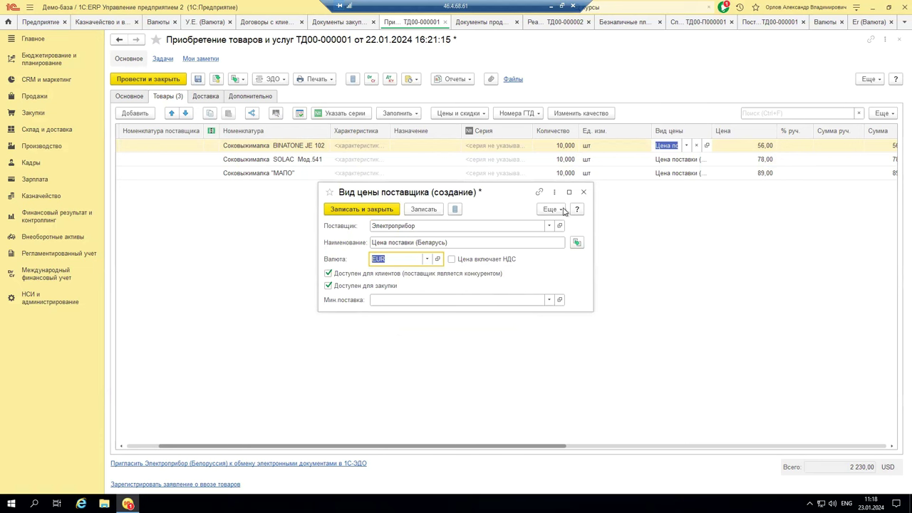
pyautogui.click(584, 193)
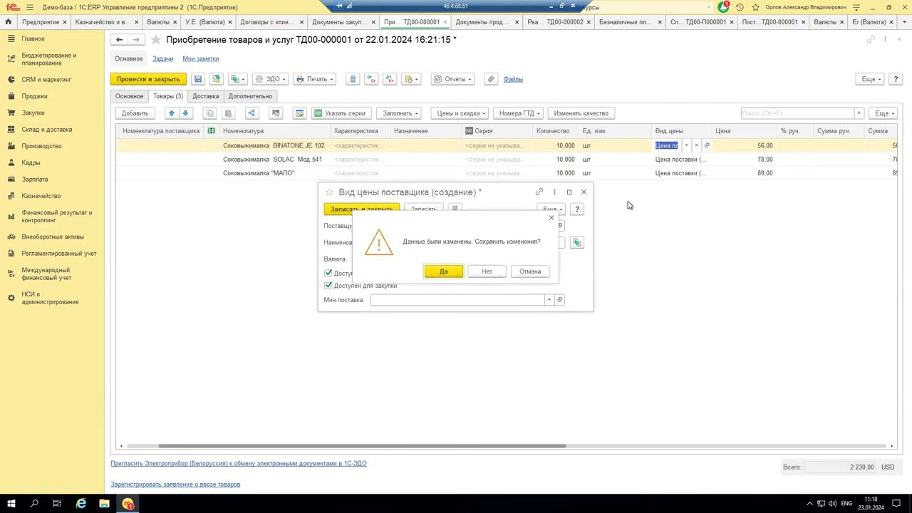
pyautogui.click(487, 271)
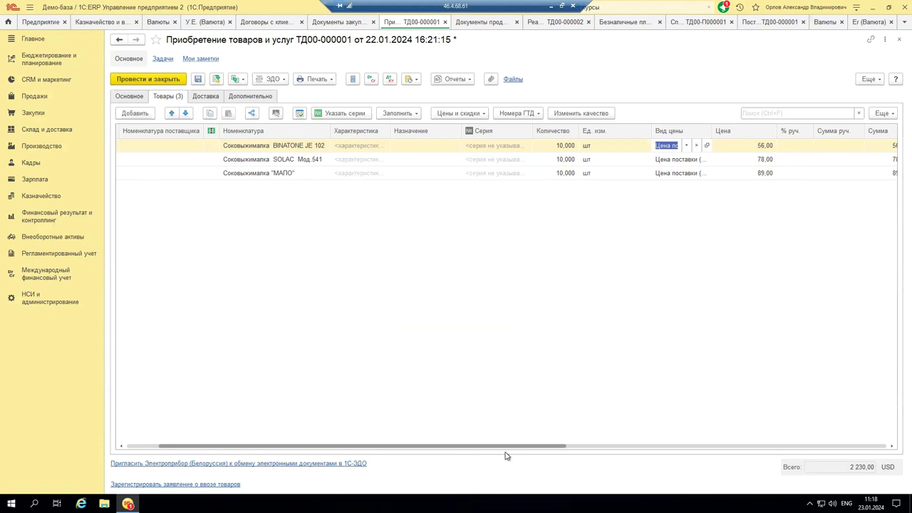
# Step: Examine the quantity, price and amount of each of the three goods lines in the purchase document
pyautogui.click(143, 100)
pyautogui.click(173, 97)
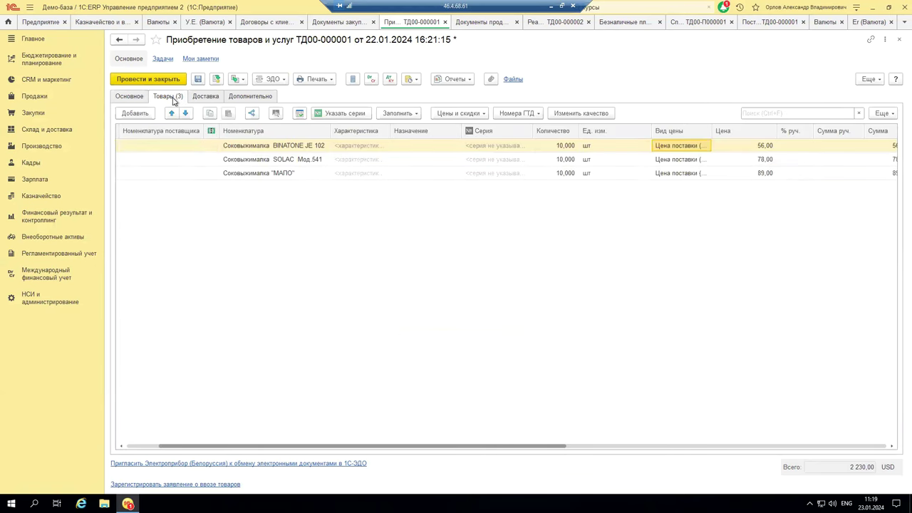
pyautogui.moveTo(534, 448); pyautogui.dragTo(688, 449)
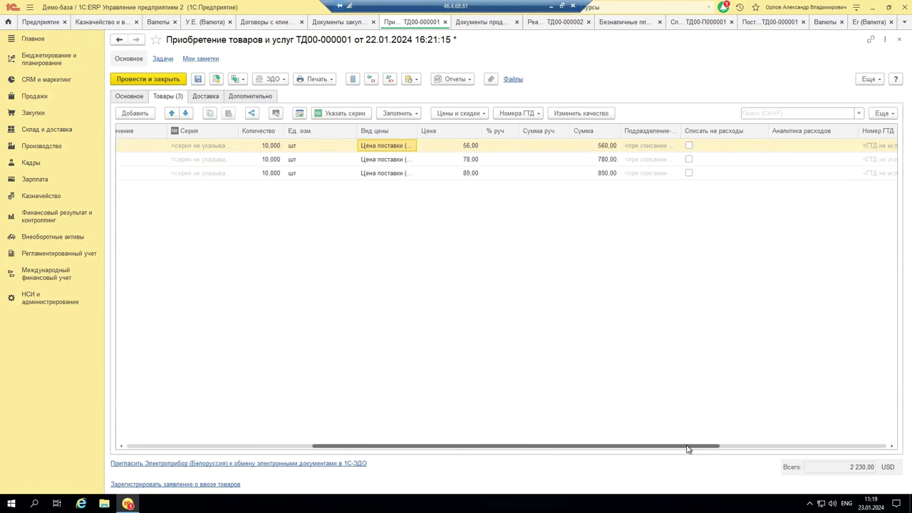
pyautogui.click(452, 147)
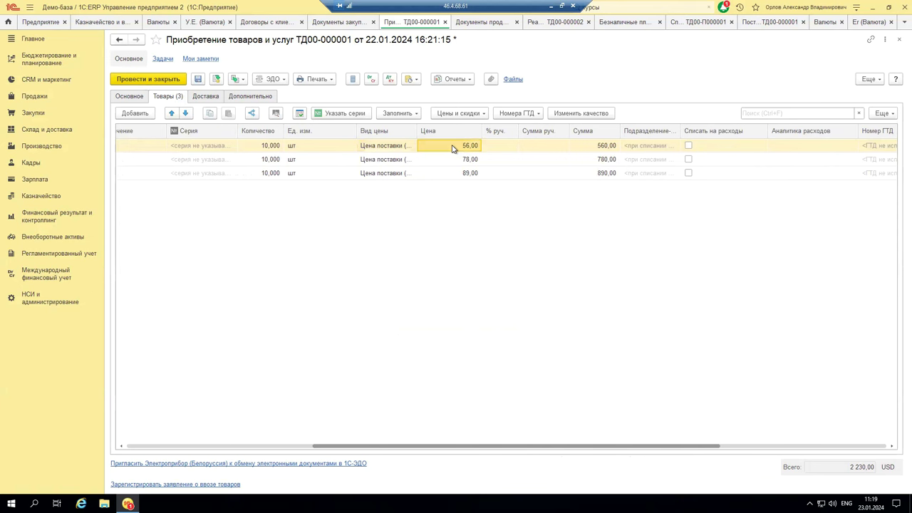
pyautogui.click(256, 146)
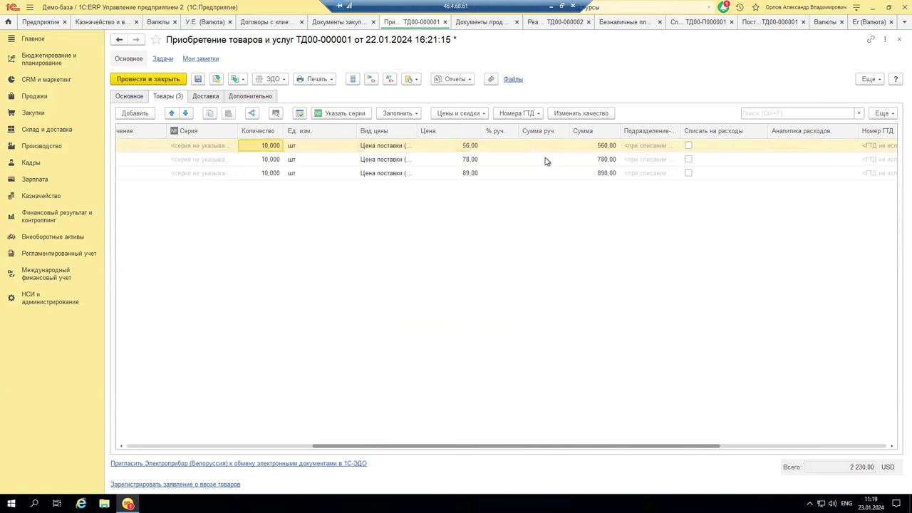
pyautogui.click(447, 147)
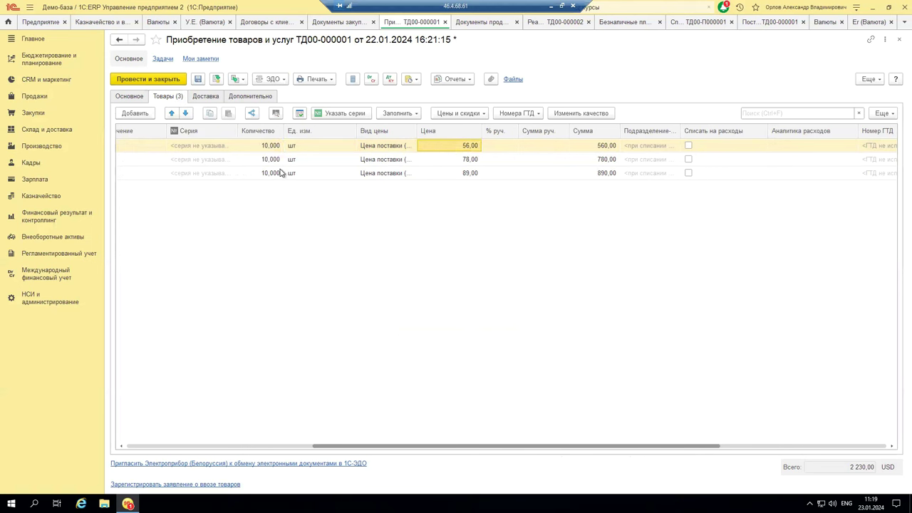
pyautogui.click(256, 160)
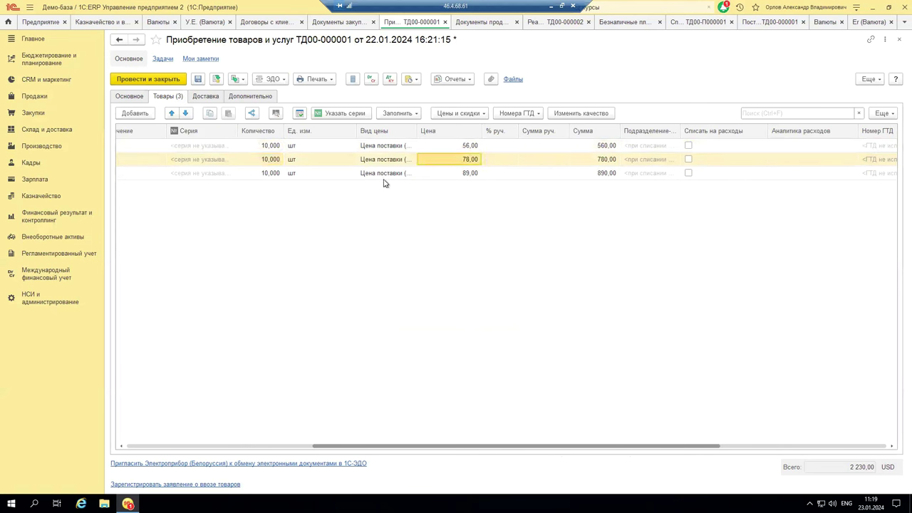
pyautogui.click(260, 175)
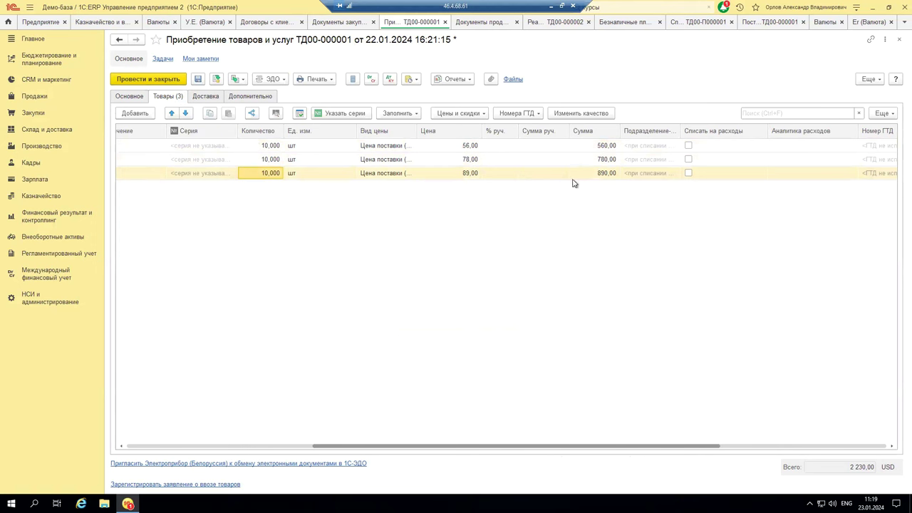
pyautogui.click(466, 175)
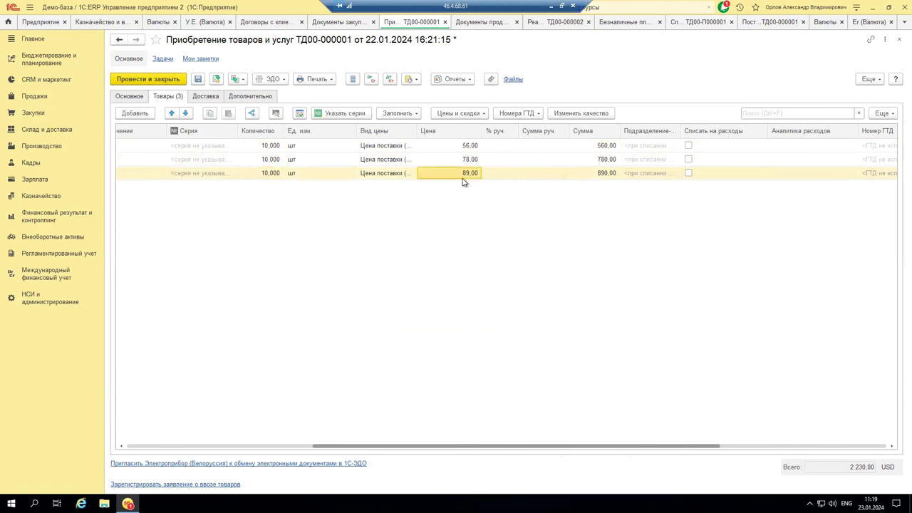
# Step: Enter 132123 as the purchase document's incoming document number, then post and close the document
pyautogui.click(206, 96)
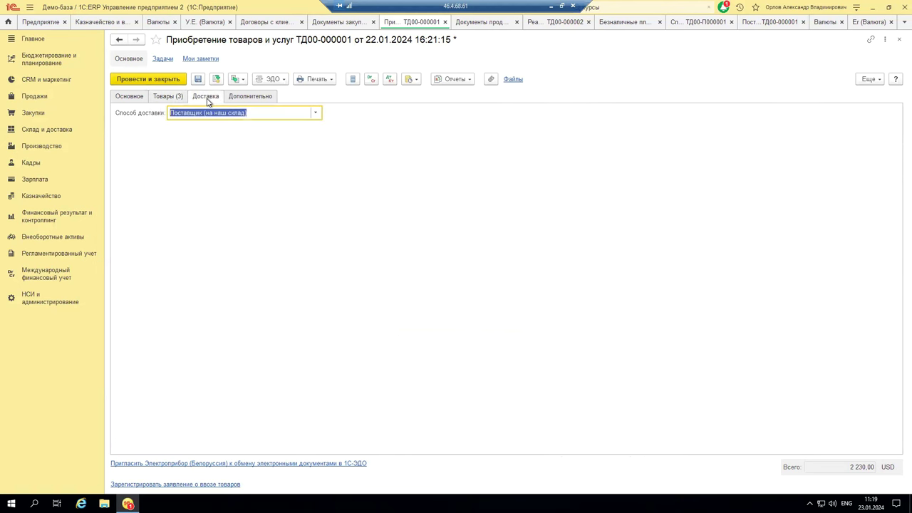
pyautogui.click(257, 97)
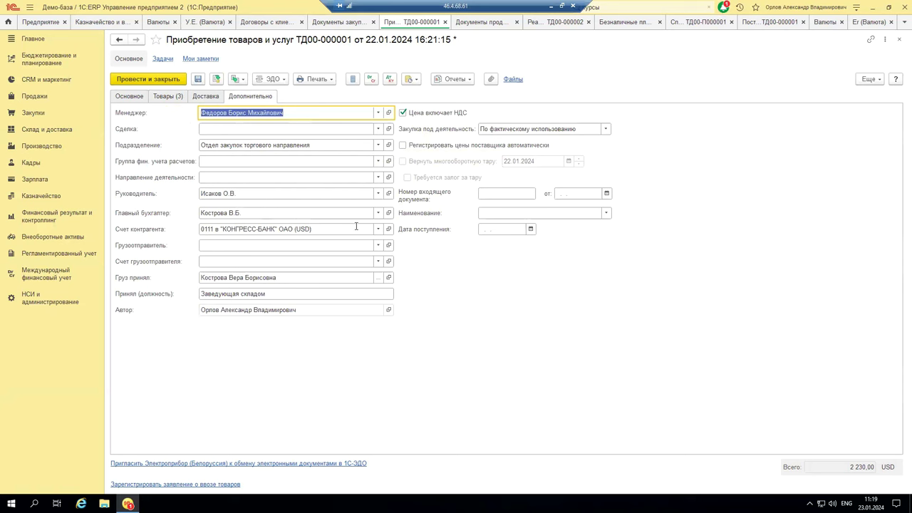
pyautogui.click(518, 198)
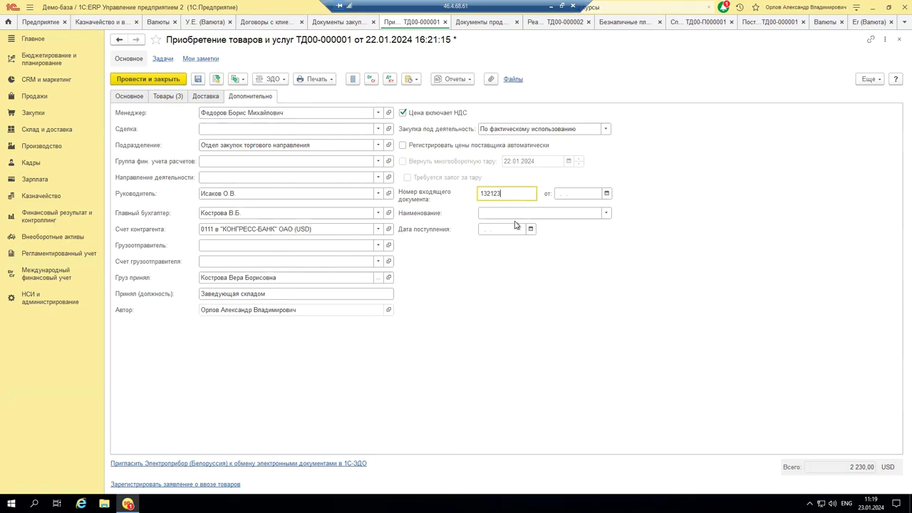
pyautogui.click(167, 82)
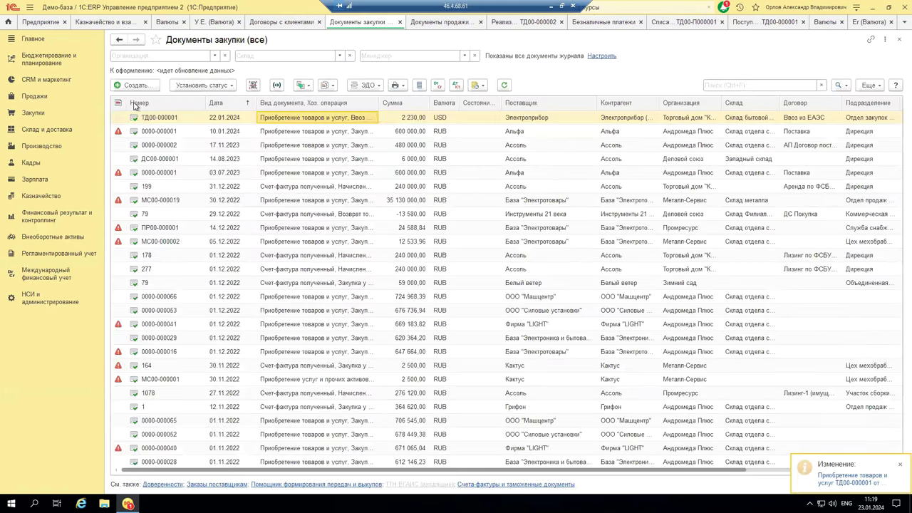
# Step: Reflect purchase document ТД00-000001 in regulated accounting and examine the accounts, quantity and RUB amount of its entries
pyautogui.click(457, 85)
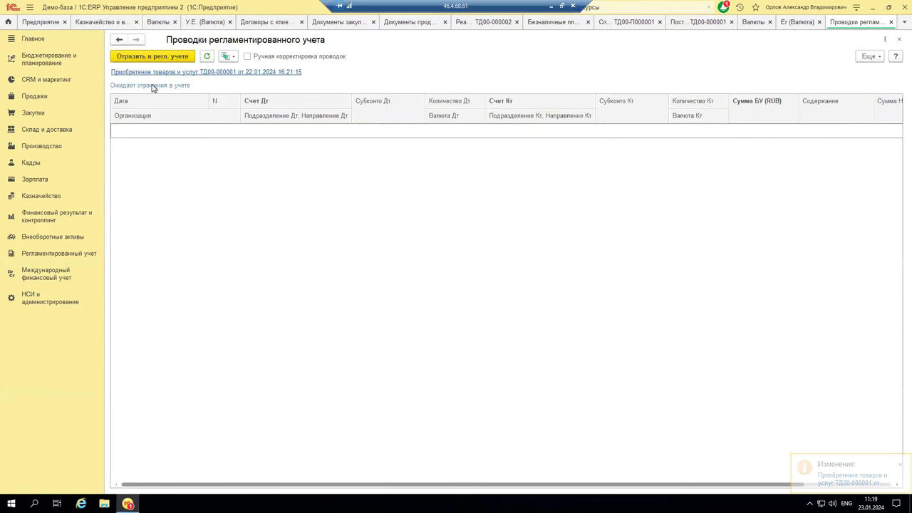
pyautogui.click(163, 58)
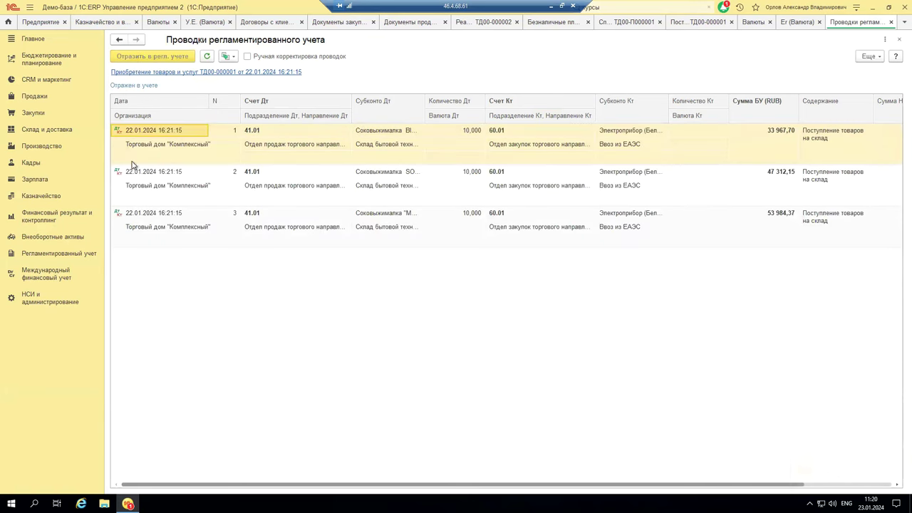
pyautogui.click(281, 133)
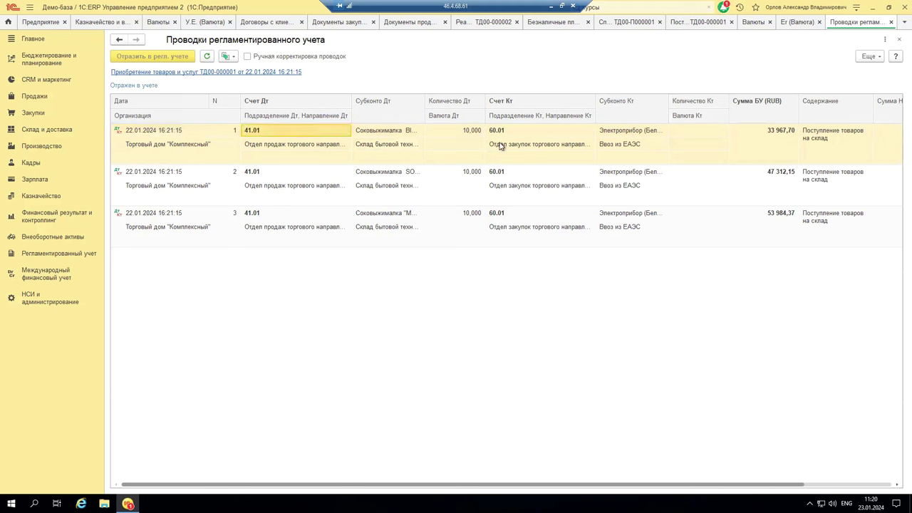
pyautogui.click(458, 134)
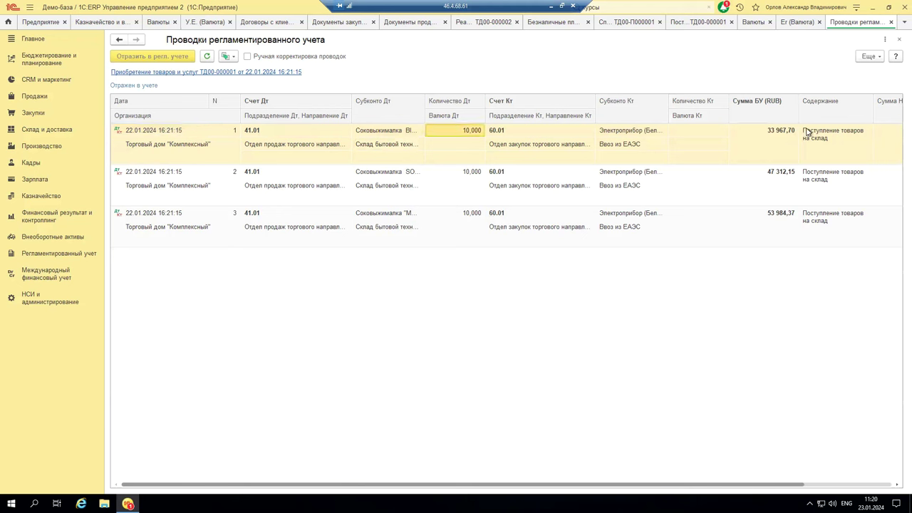
pyautogui.click(781, 136)
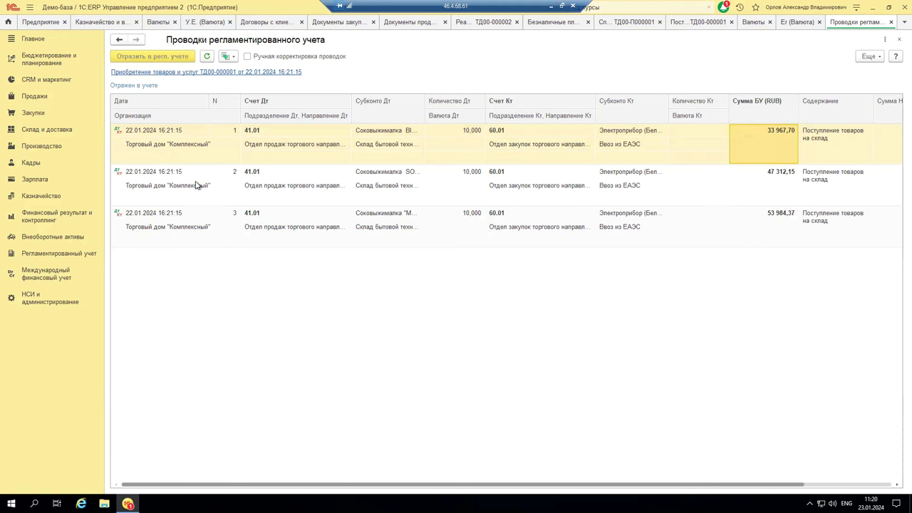
pyautogui.click(890, 22)
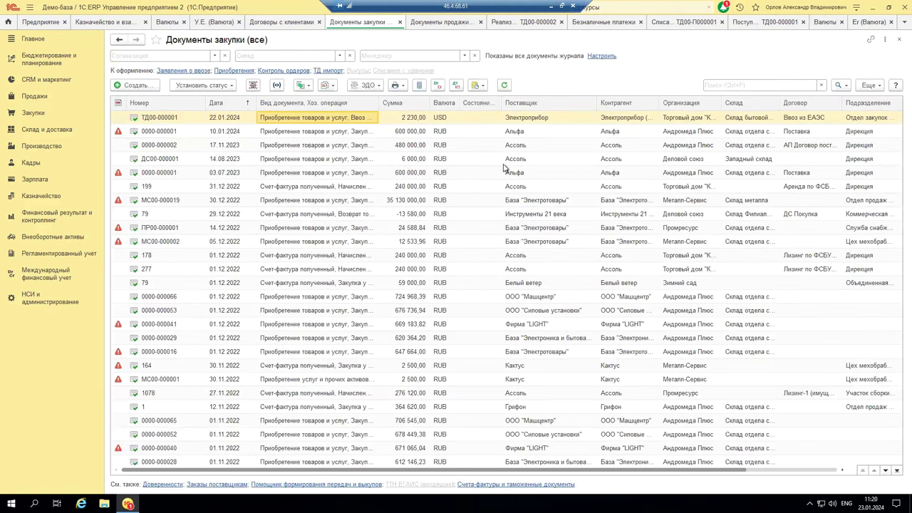
# Step: Sort the purchase documents list by currency
pyautogui.click(450, 119)
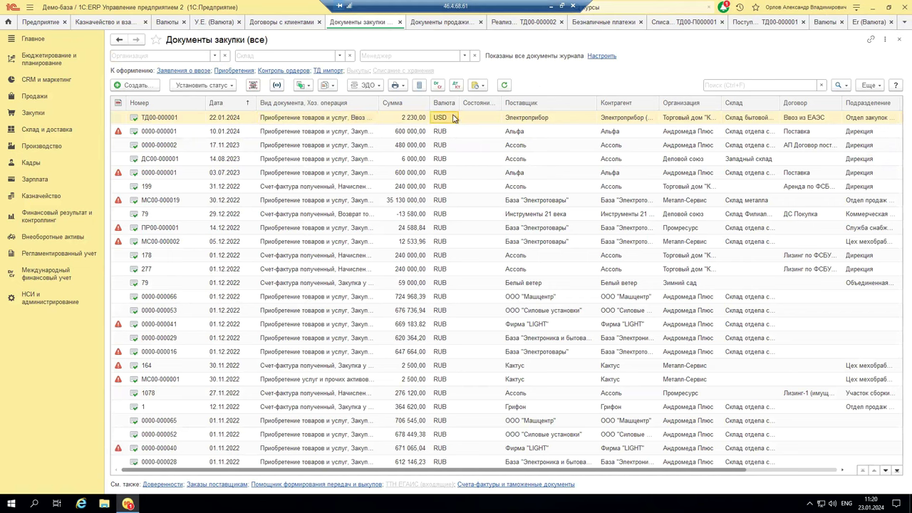
pyautogui.click(449, 104)
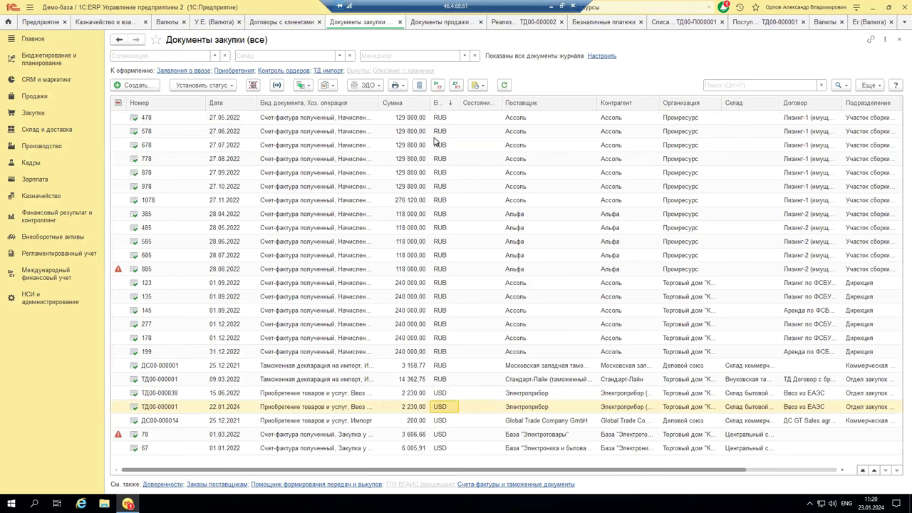
# Step: Reverse the currency sorting of the purchase documents list and open the list of all sales documents
pyautogui.click(448, 104)
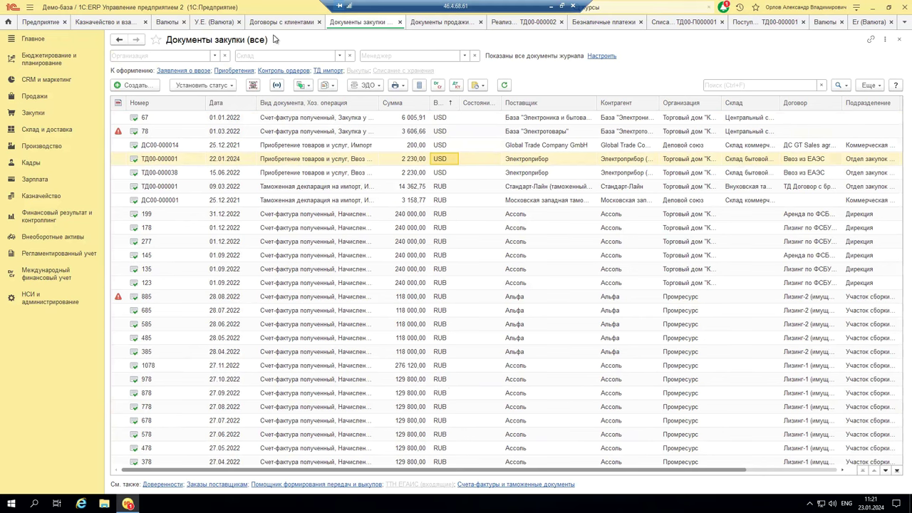
pyautogui.click(30, 100)
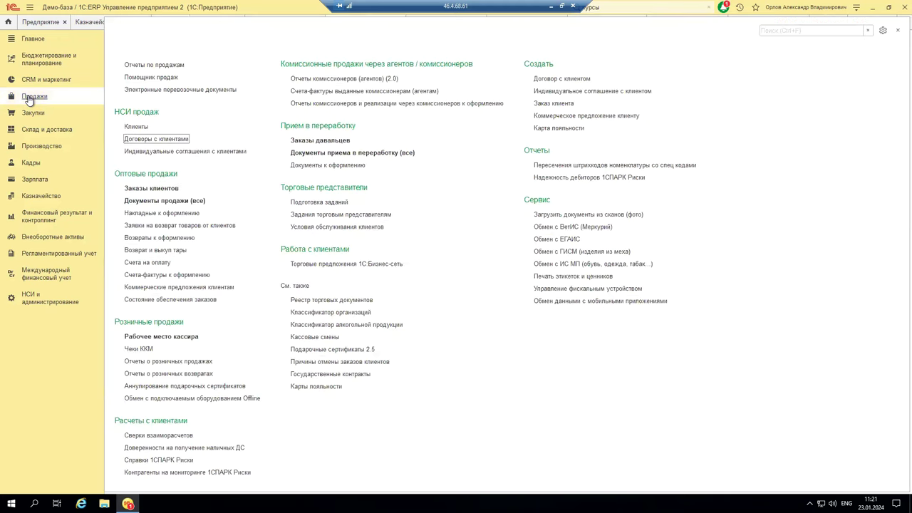
pyautogui.click(177, 204)
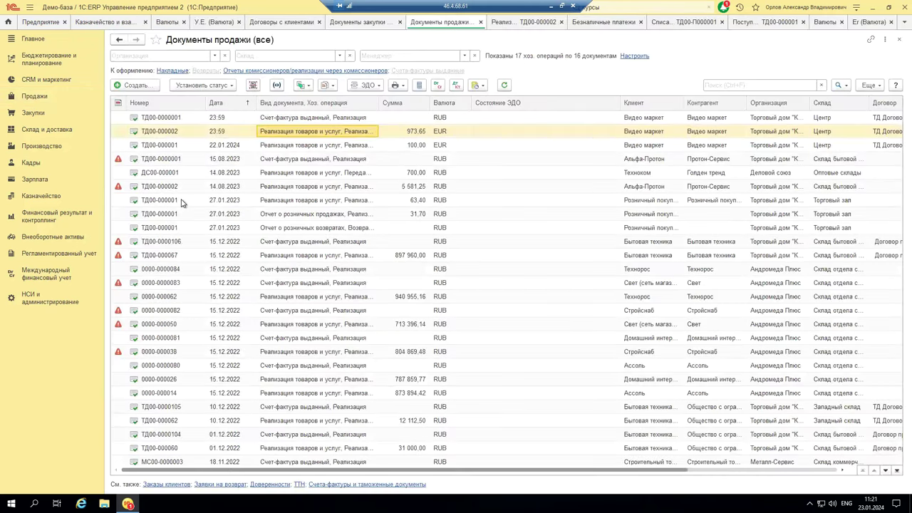
# Step: Look through the operations offered under Реализация товаров и услуг for a new sales document, without creating one
pyautogui.click(136, 85)
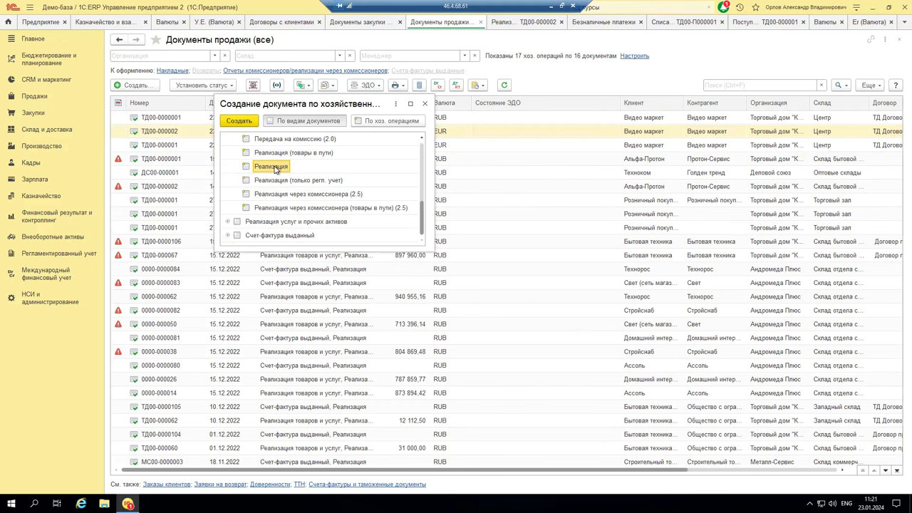
pyautogui.scroll(1, 274, 169)
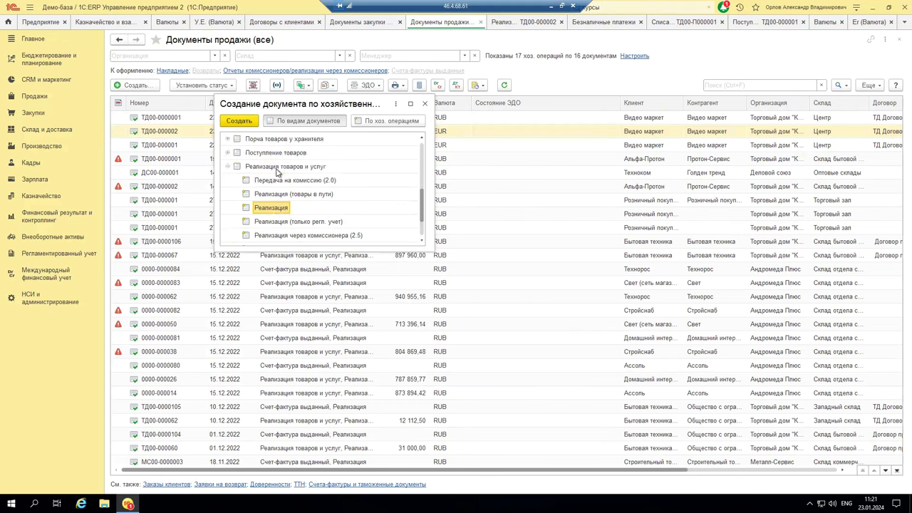
pyautogui.click(426, 105)
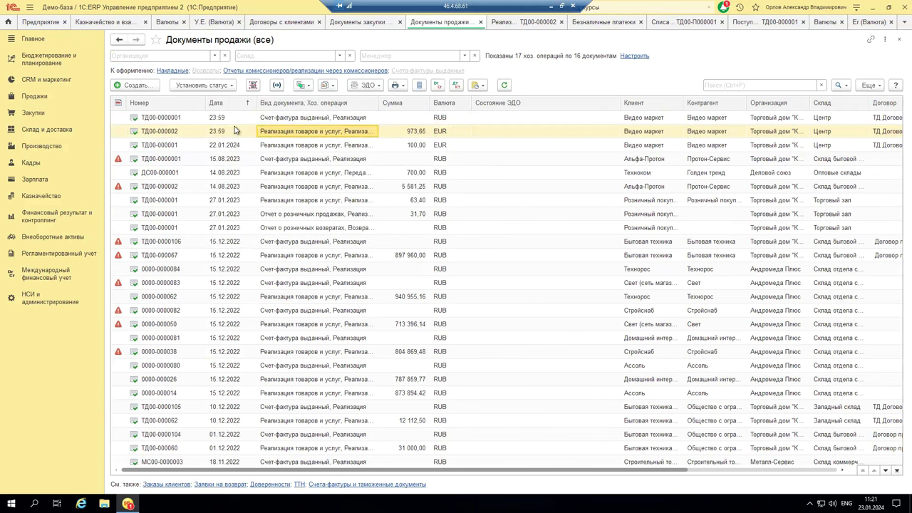
# Step: In sales document ТД00-000002, open the contract ТД Договор (Видеомаркет) and examine its settlement currency and rate terms
pyautogui.click(527, 22)
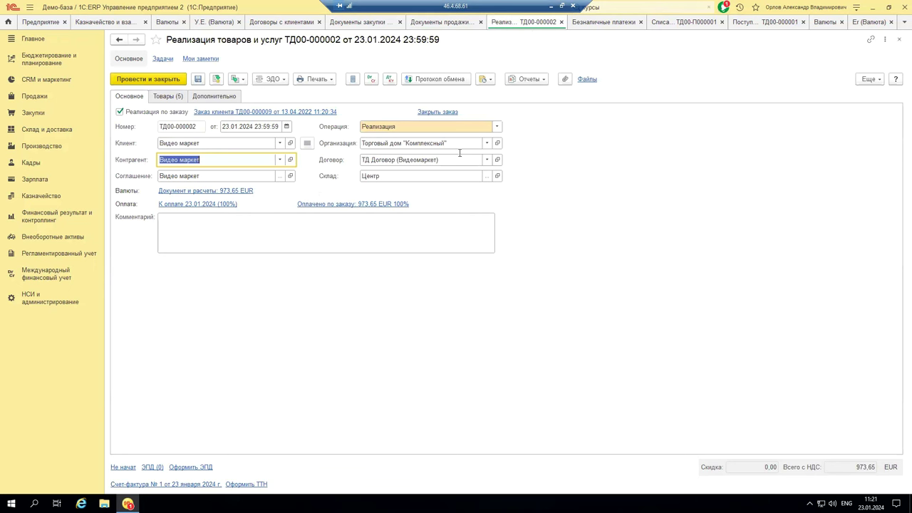
pyautogui.click(497, 159)
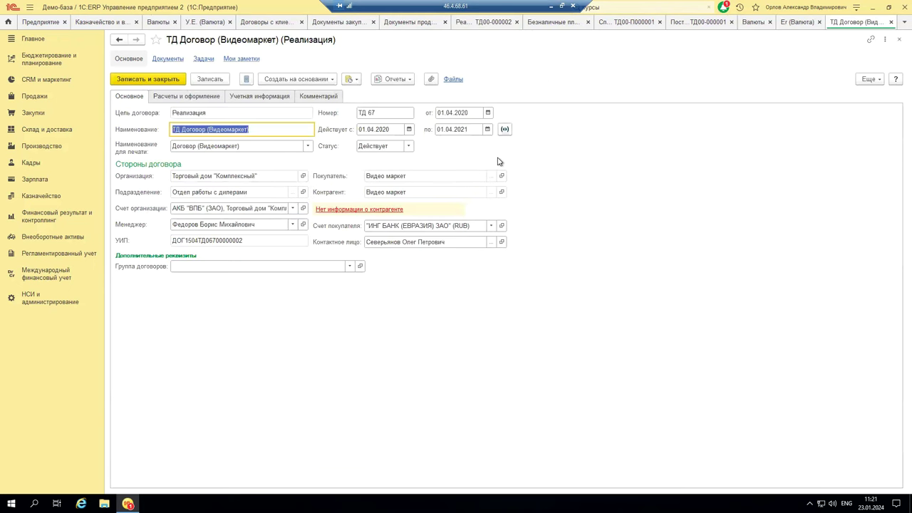
pyautogui.click(172, 97)
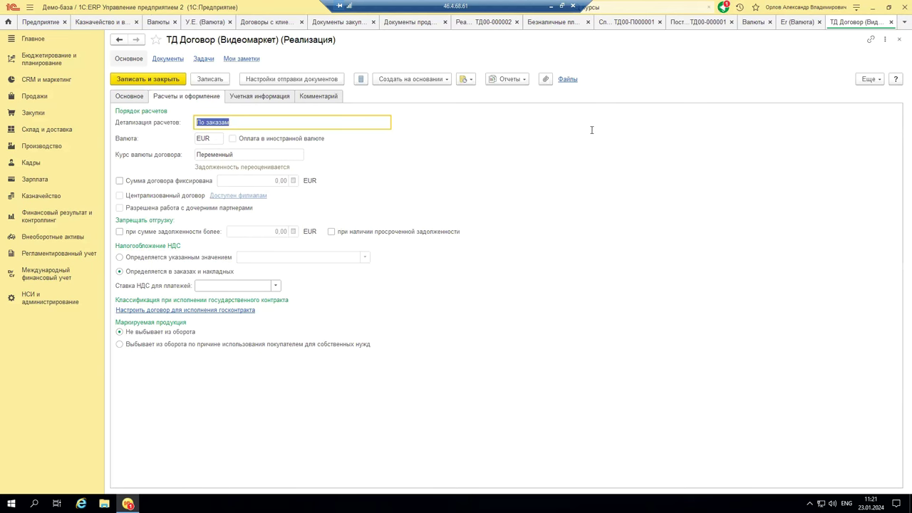
pyautogui.click(891, 22)
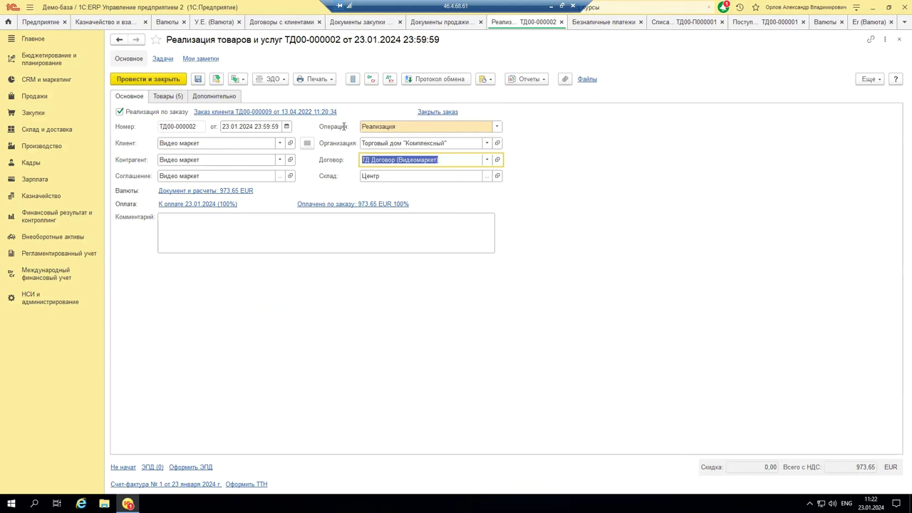
# Step: Review the sales document's operation, organization and client choices, keeping Реализация and Торговый дом "Комплексный"
pyautogui.click(495, 126)
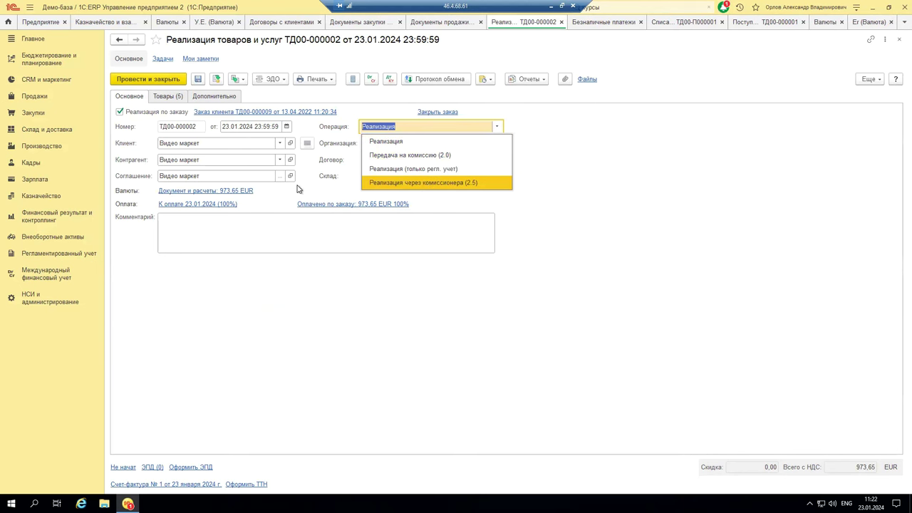
pyautogui.press('Escape')
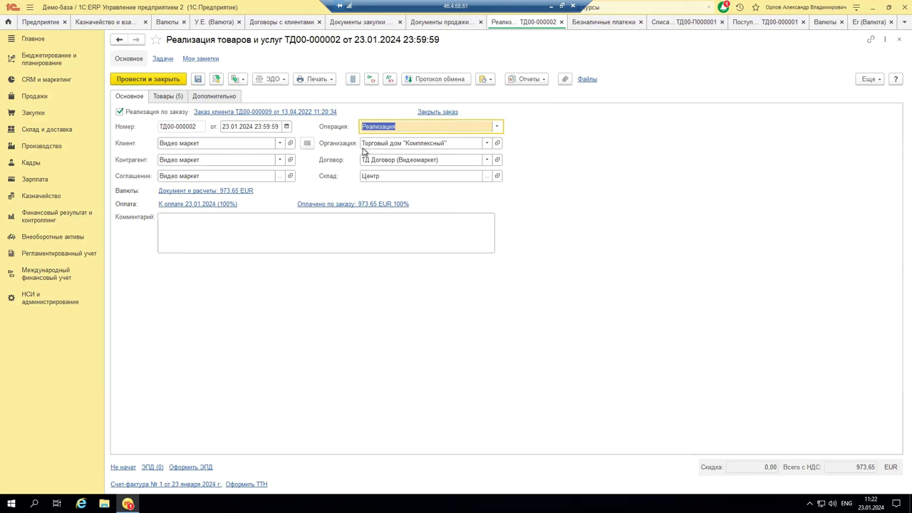
pyautogui.click(487, 144)
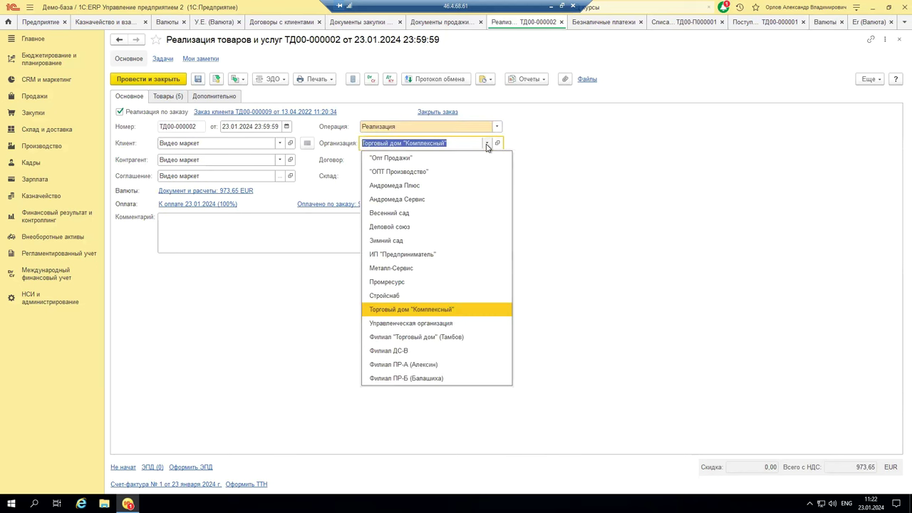
pyautogui.click(411, 309)
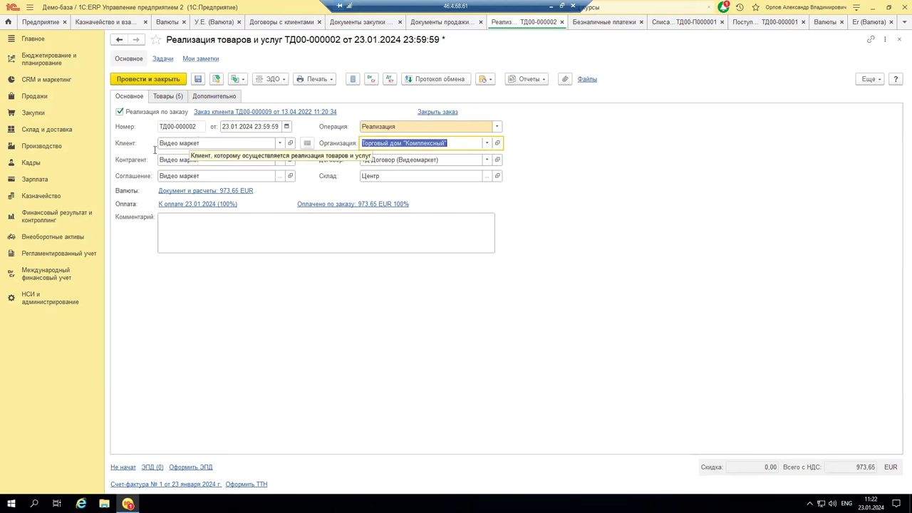
pyautogui.click(279, 143)
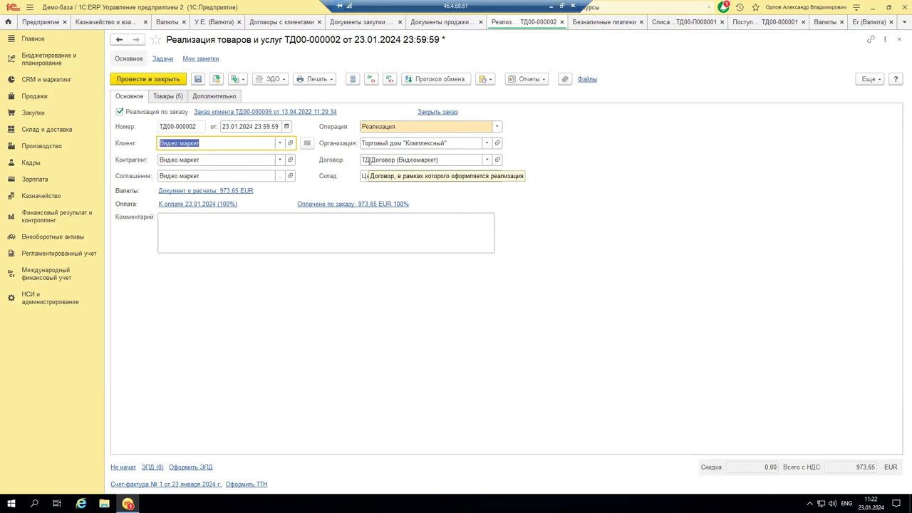
# Step: Examine the sales document's currency choices, settlement currency and rate type without changing them
pyautogui.click(171, 191)
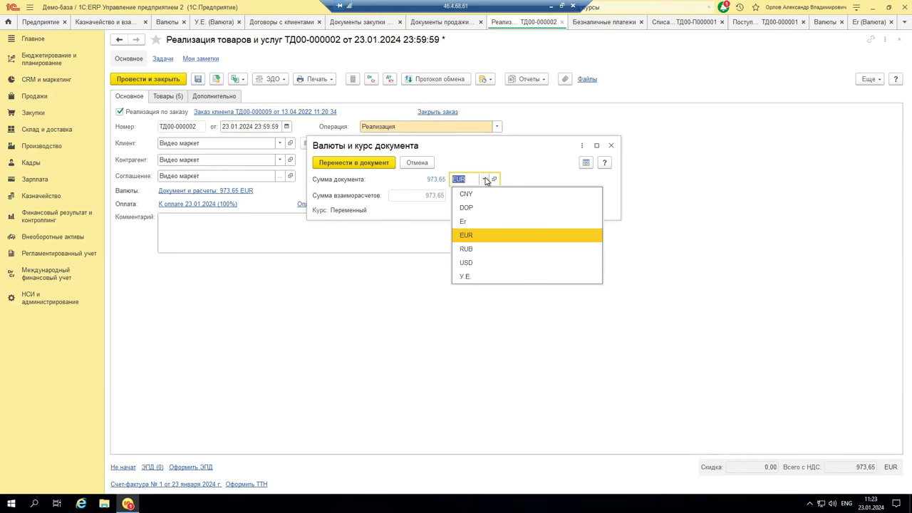
pyautogui.click(533, 171)
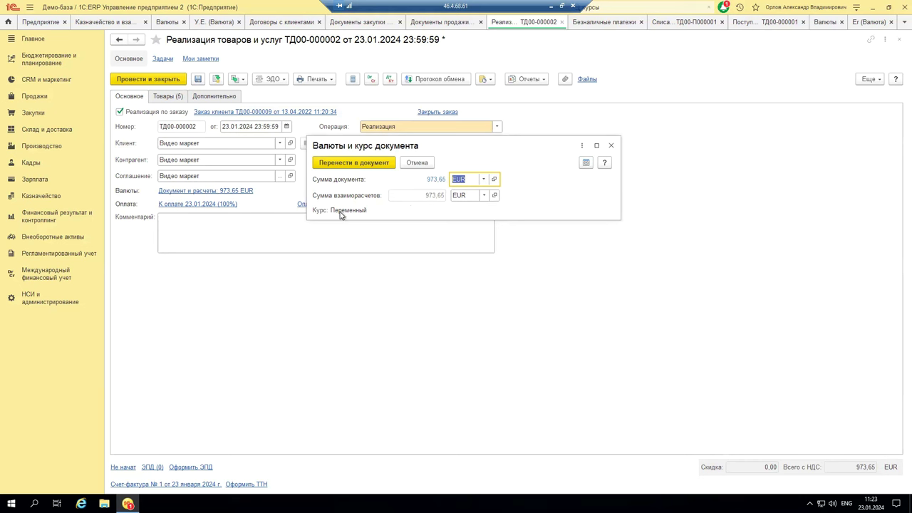
pyautogui.click(611, 147)
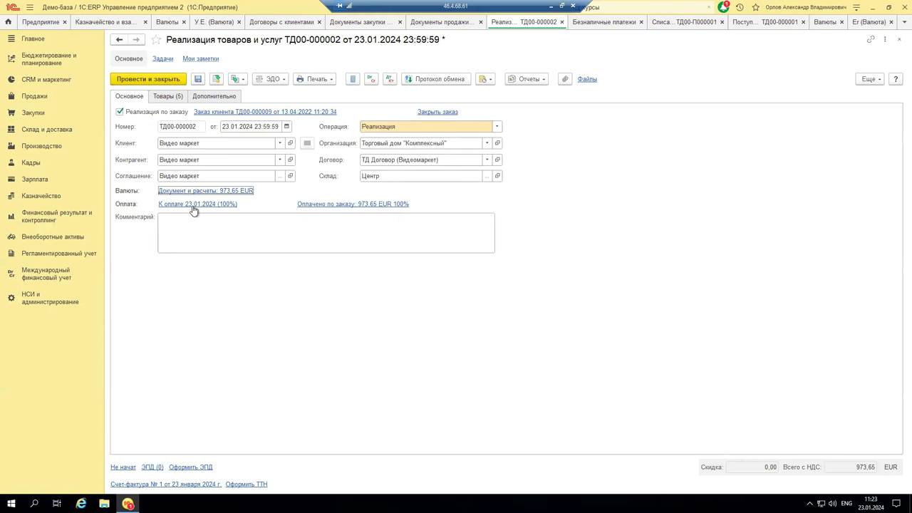
# Step: Open the customer settlements card from the sales document's payment information and examine its currency, order, cash receipt and balances
pyautogui.click(368, 205)
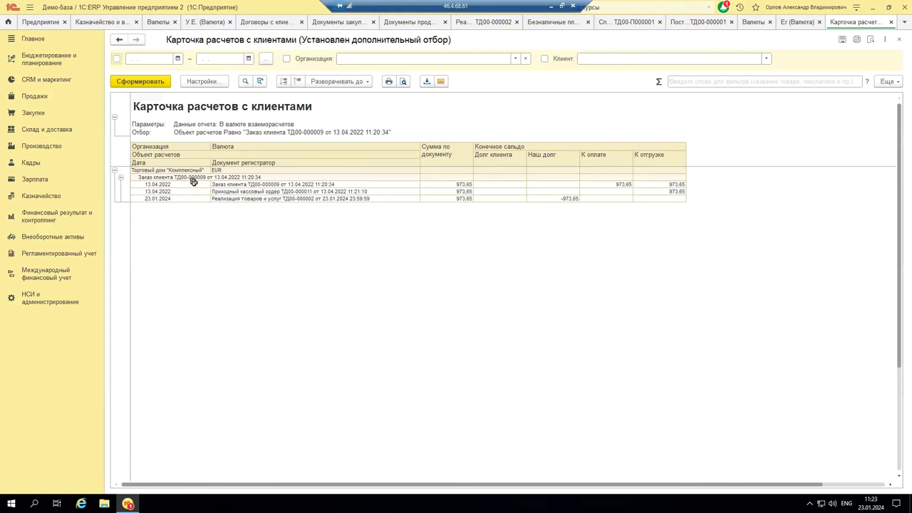
pyautogui.moveTo(147, 184); pyautogui.dragTo(663, 193)
pyautogui.click(241, 191)
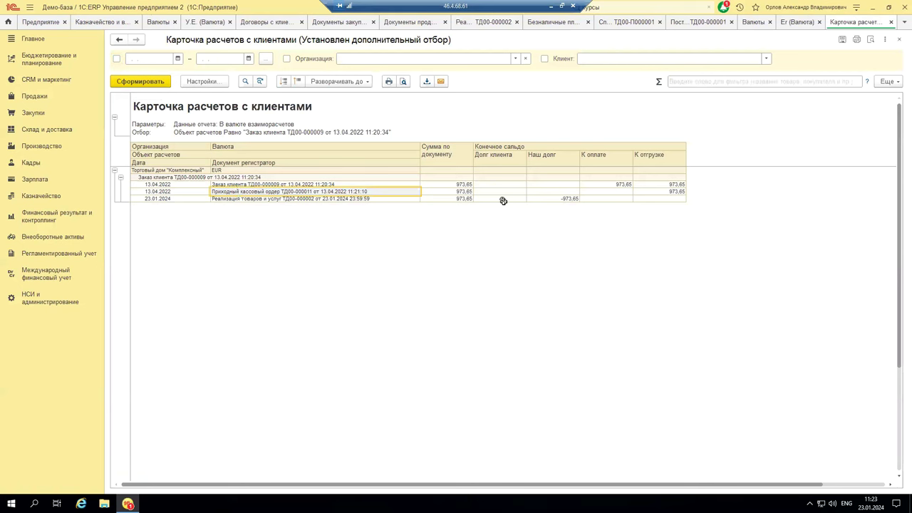
pyautogui.moveTo(482, 181)
pyautogui.mouseDown()
pyautogui.moveTo(489, 259)
pyautogui.moveTo(492, 195)
pyautogui.mouseUp()
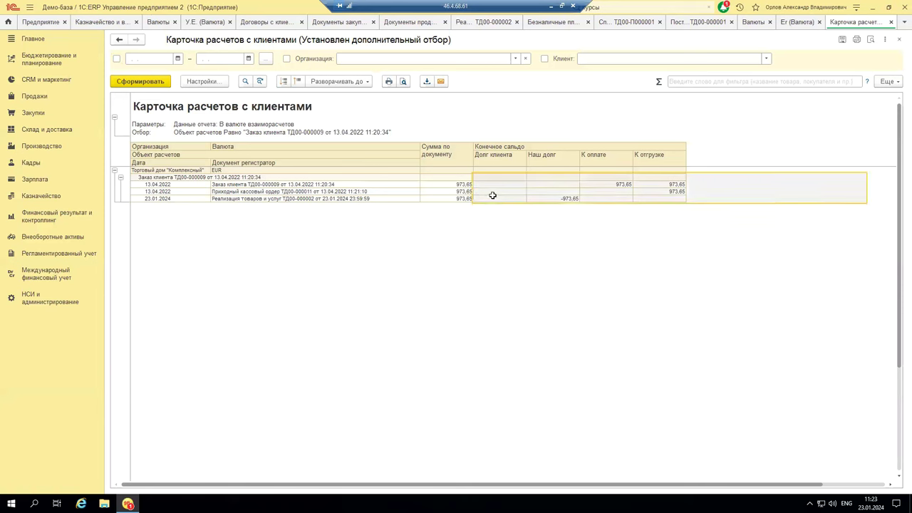
pyautogui.click(215, 171)
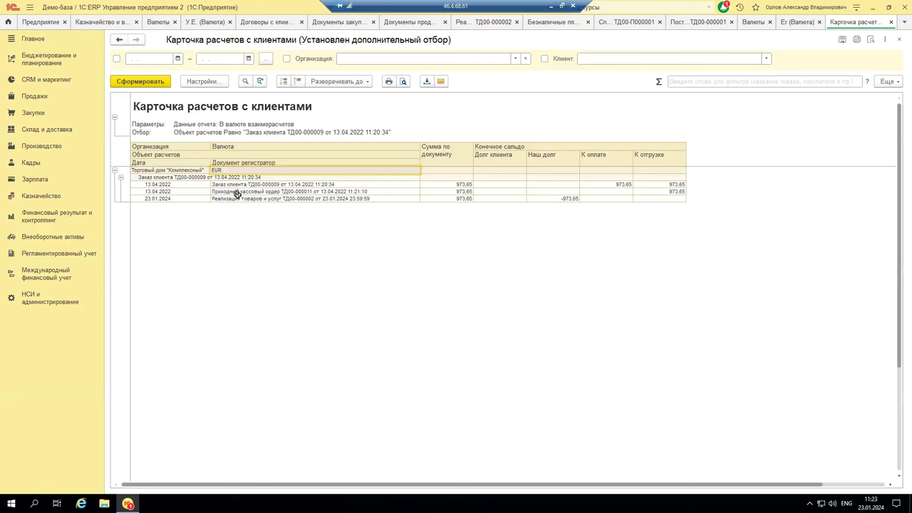
pyautogui.click(234, 191)
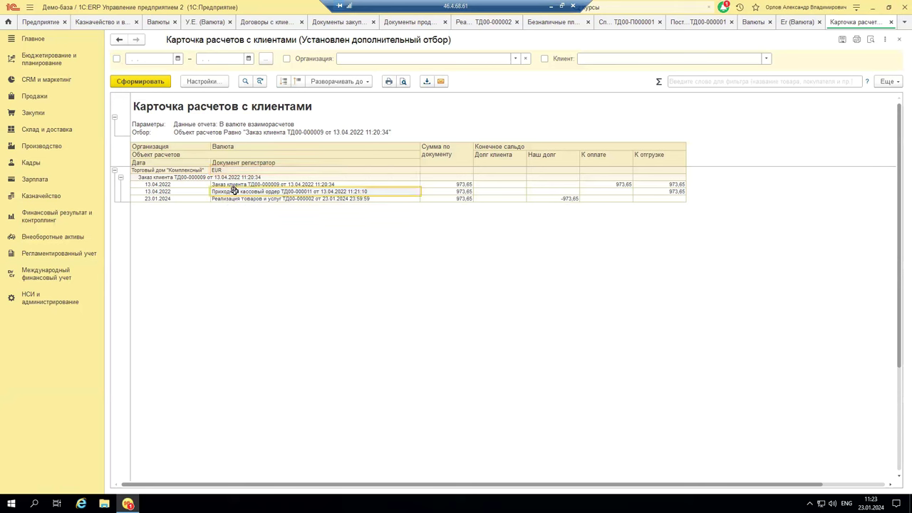
# Step: Return to sales document ТД00-000002, display its goods lines and widen the Номенклатура column to read the full names
pyautogui.click(792, 26)
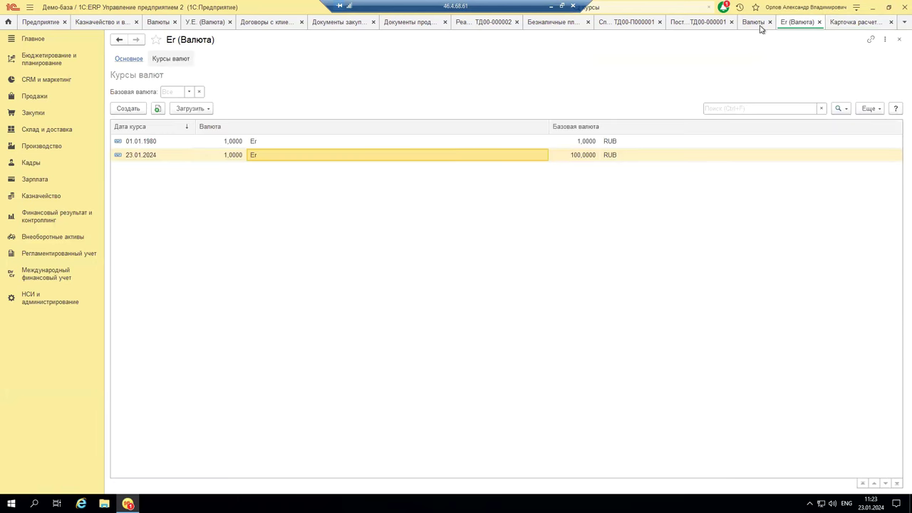
pyautogui.click(756, 23)
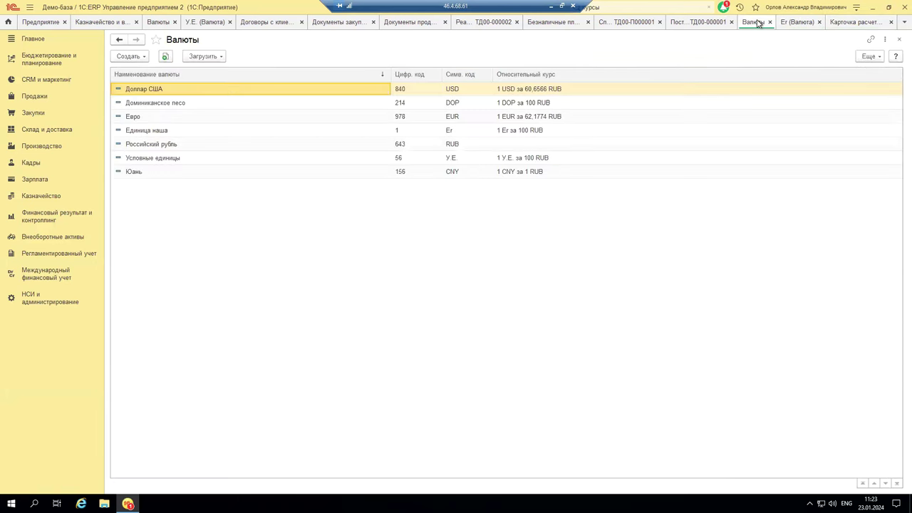
pyautogui.click(705, 23)
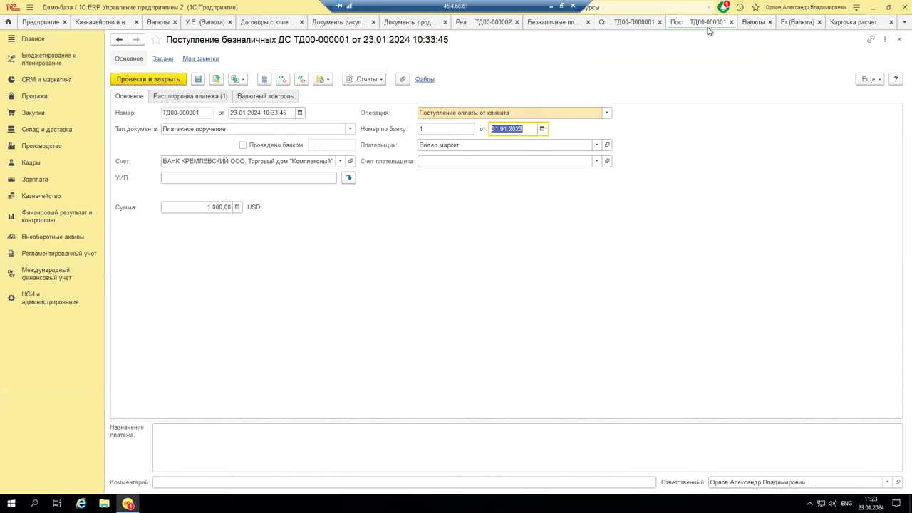
pyautogui.hotkey('ctrl', 'Tab')
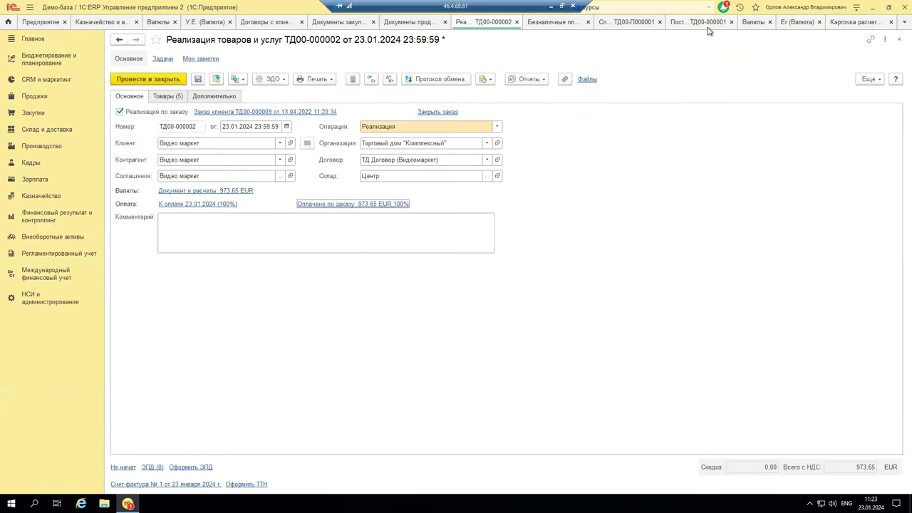
pyautogui.click(163, 98)
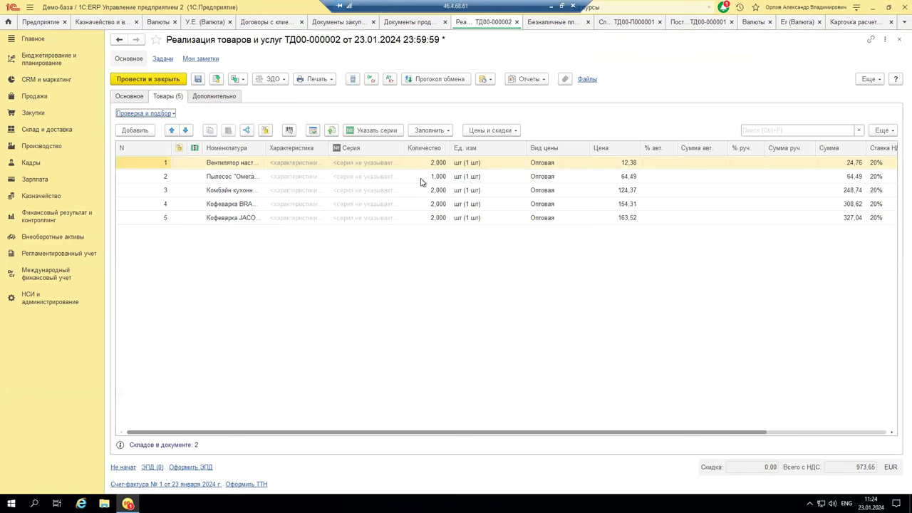
pyautogui.moveTo(267, 147); pyautogui.dragTo(302, 148)
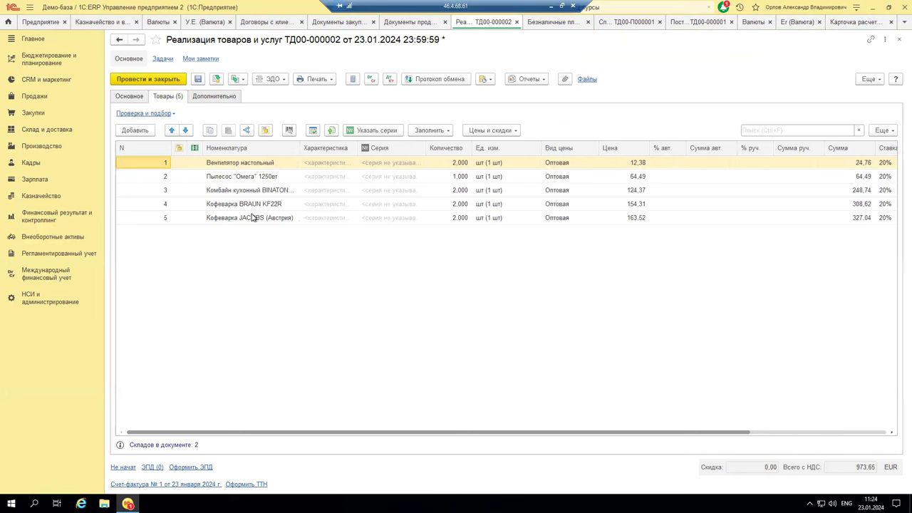
# Step: Open the Оптовая price type from the first goods line, examine its currency and pricing settings, and close it
pyautogui.click(448, 166)
pyautogui.doubleClick(576, 166)
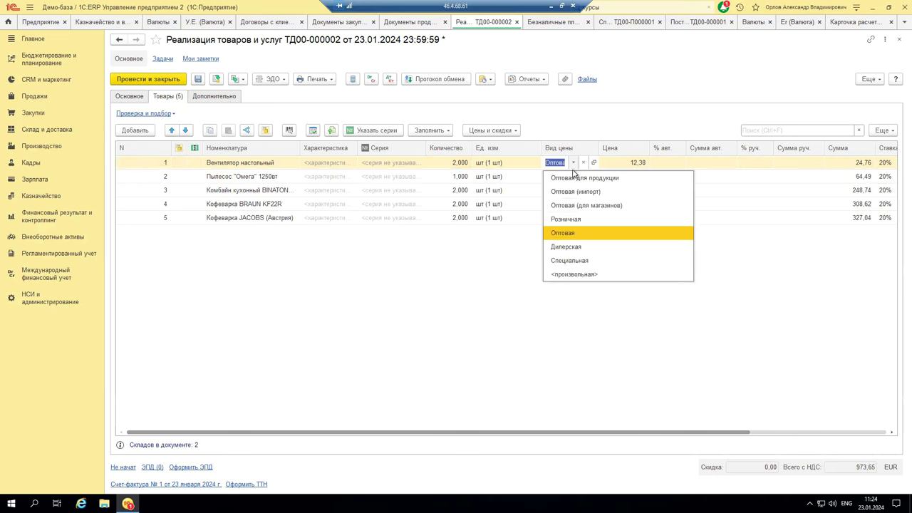
pyautogui.click(594, 163)
pyautogui.click(594, 163)
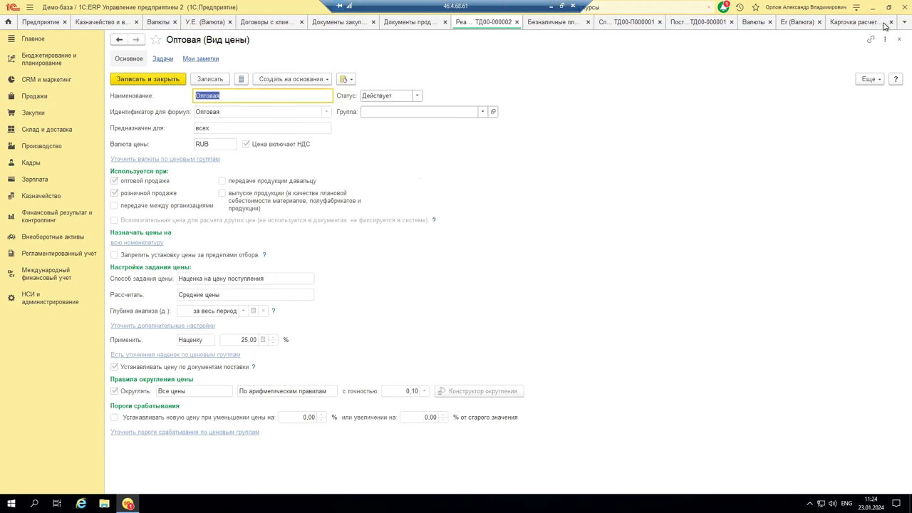
pyautogui.click(889, 22)
# Step: Examine the prices of the five goods lines in the sales document
pyautogui.click(631, 162)
pyautogui.click(631, 176)
pyautogui.click(625, 190)
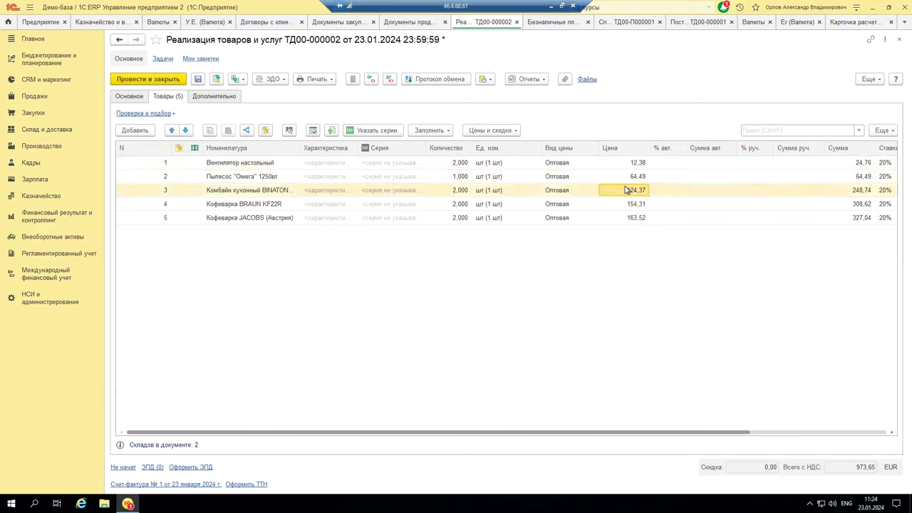
pyautogui.click(631, 205)
pyautogui.click(630, 218)
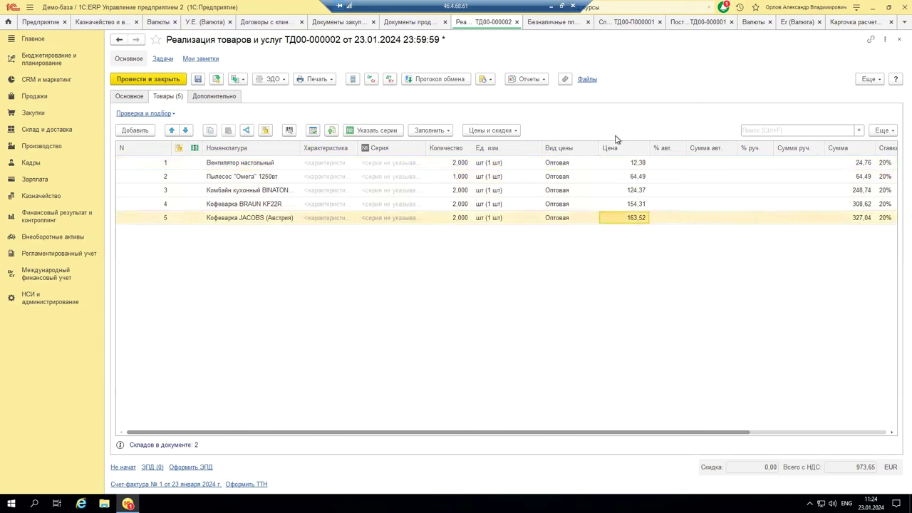
pyautogui.click(619, 165)
pyautogui.click(620, 204)
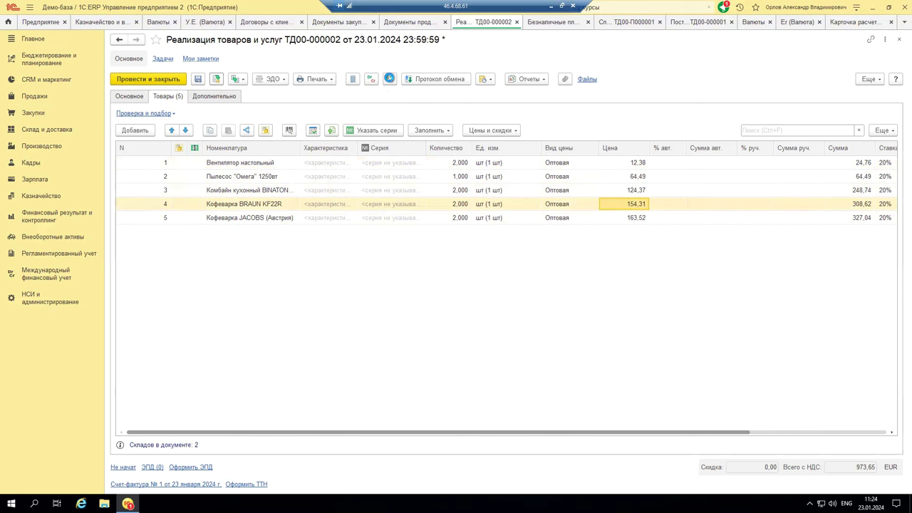
# Step: Reflect the sales document in regulated accounting, examine the ruble amounts of its postings, and close the postings
pyautogui.click(388, 78)
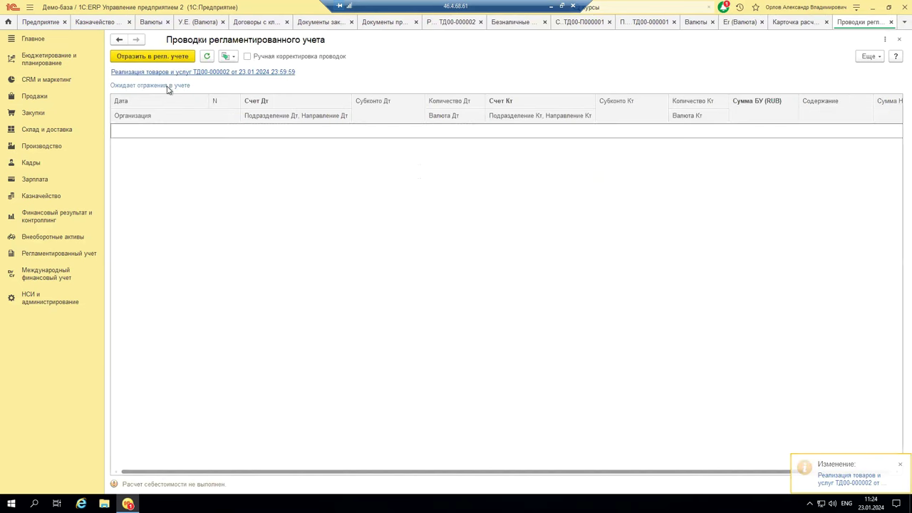
pyautogui.click(128, 57)
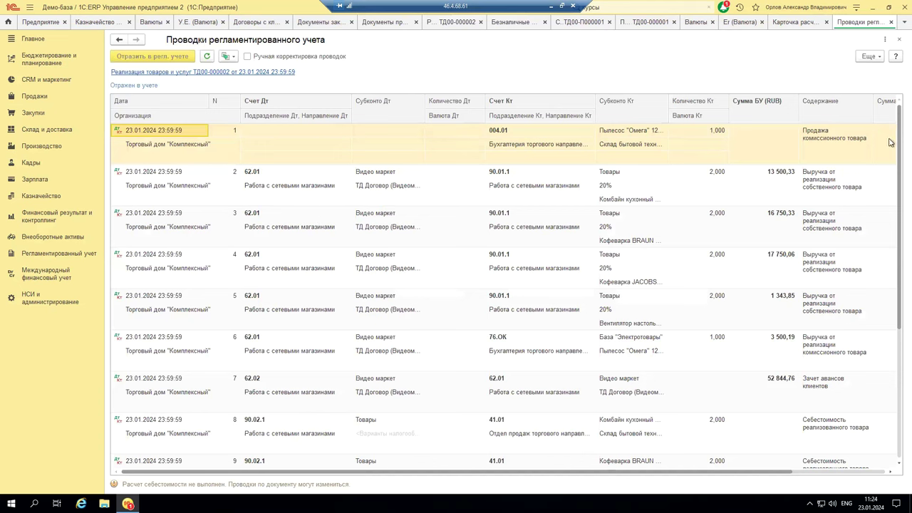
pyautogui.click(781, 175)
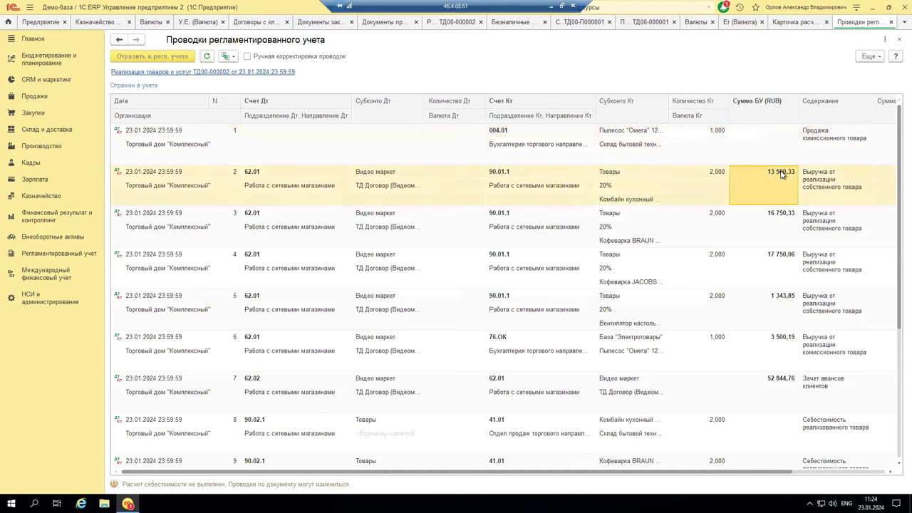
pyautogui.click(769, 226)
pyautogui.click(780, 308)
pyautogui.click(783, 392)
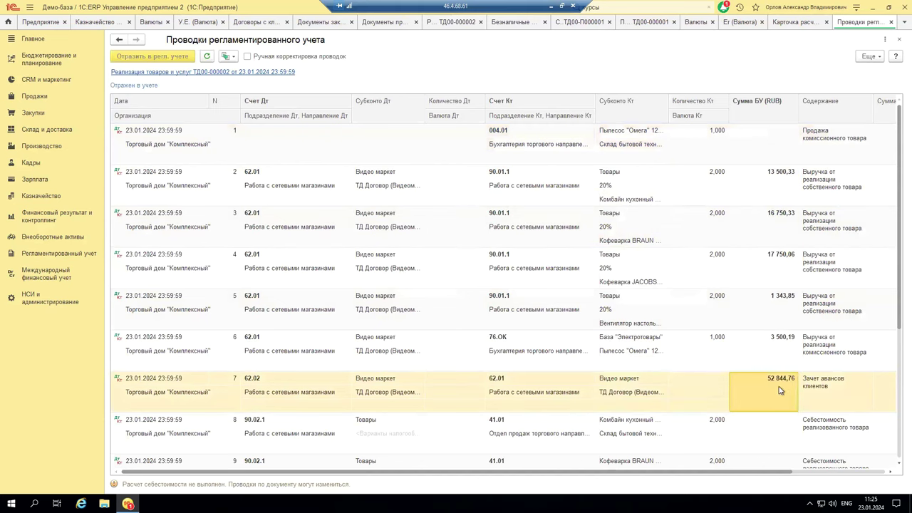
pyautogui.click(891, 22)
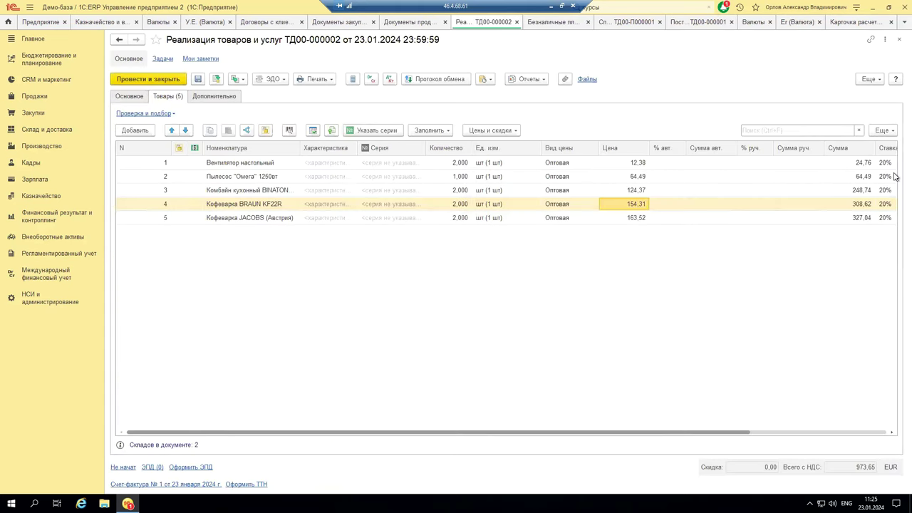
# Step: Check the available VAT taxation options in the sales document's additional details without changing the setting
pyautogui.click(217, 97)
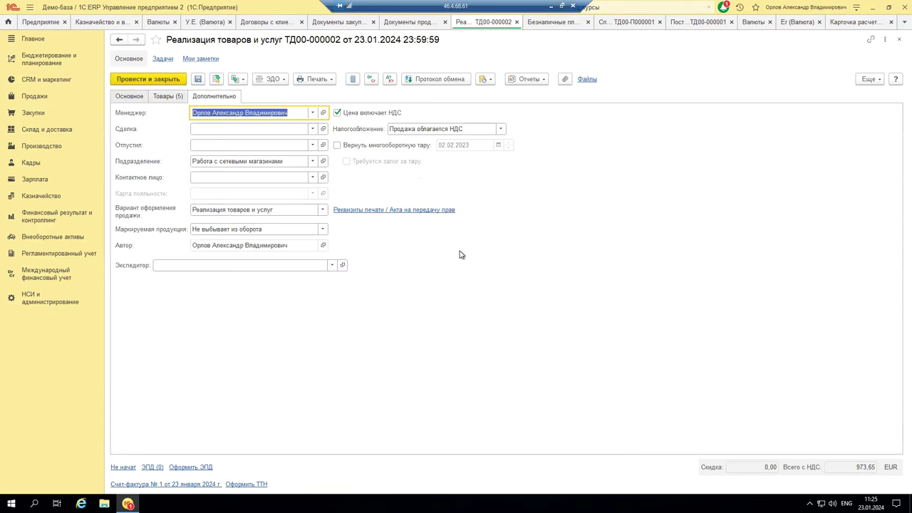
pyautogui.click(501, 128)
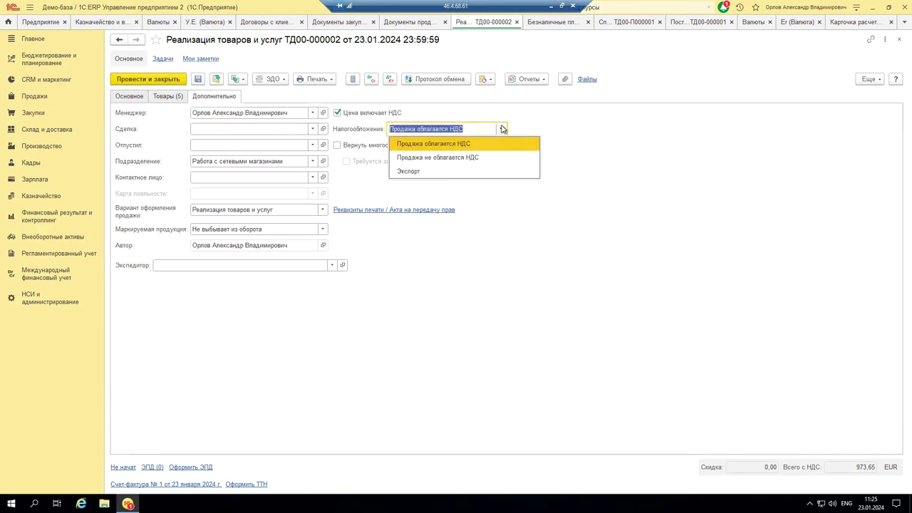
pyautogui.press('Escape')
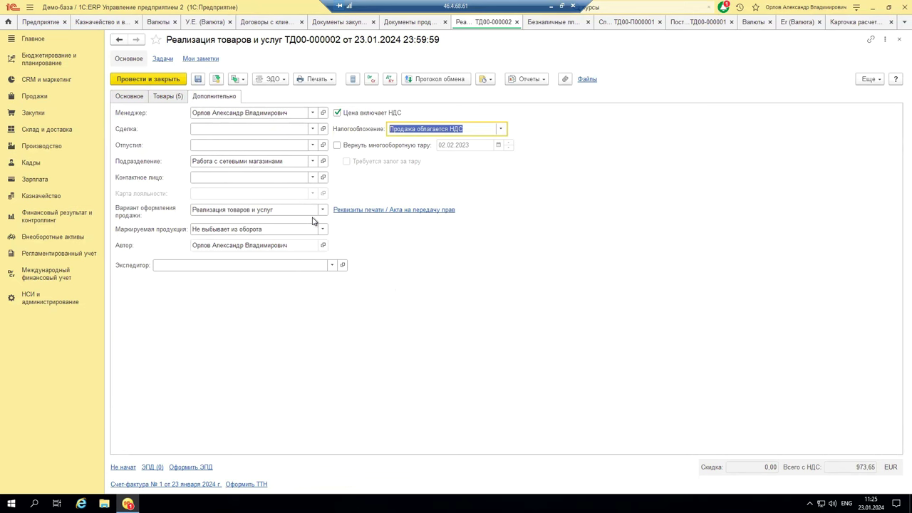
# Step: Generate the Товарная накладная (ТОРГ-12) print form for the sales document, view its ruble amounts, and close it
pyautogui.click(329, 83)
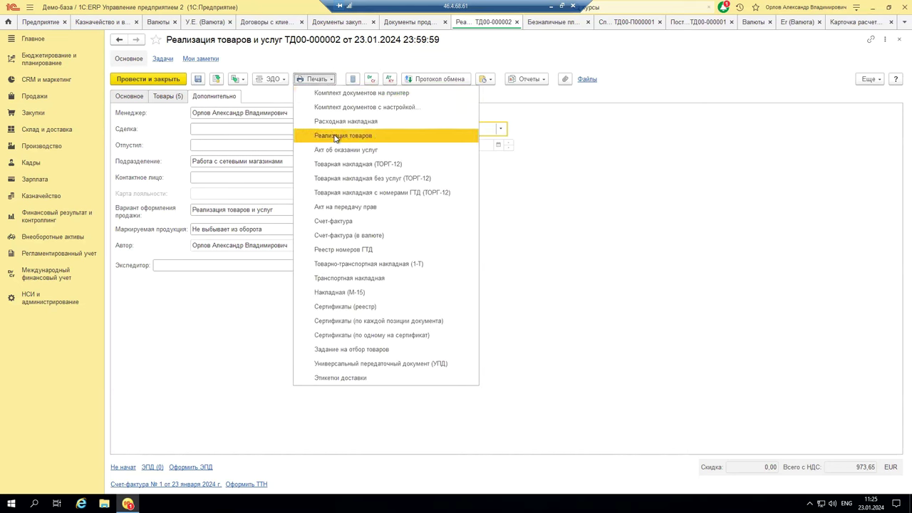
pyautogui.click(340, 165)
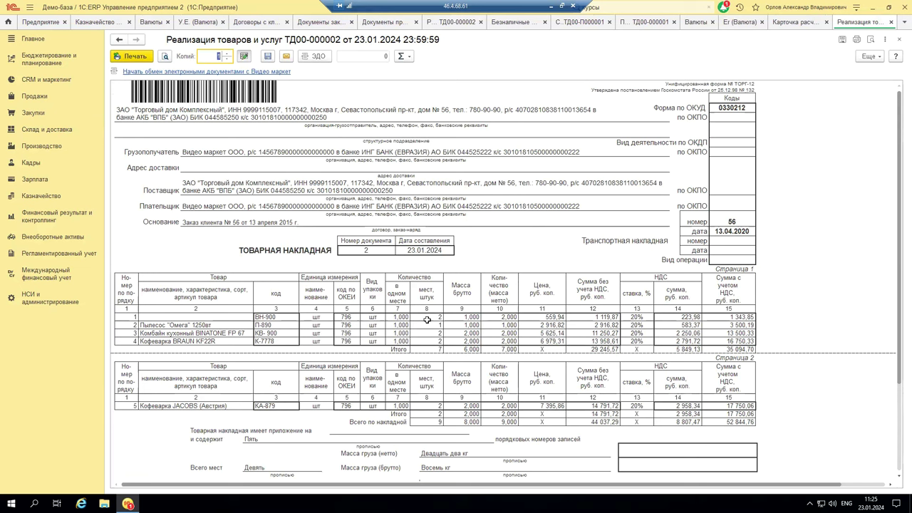
pyautogui.click(898, 39)
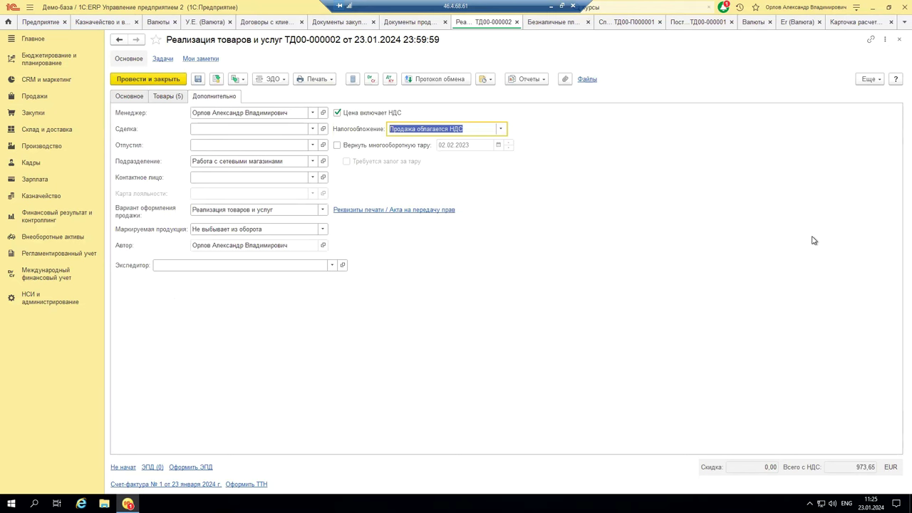
# Step: From the customer settlement card, open the cash receipt order (Приходный кассовый ордер) and view its payment breakdown
pyautogui.click(846, 22)
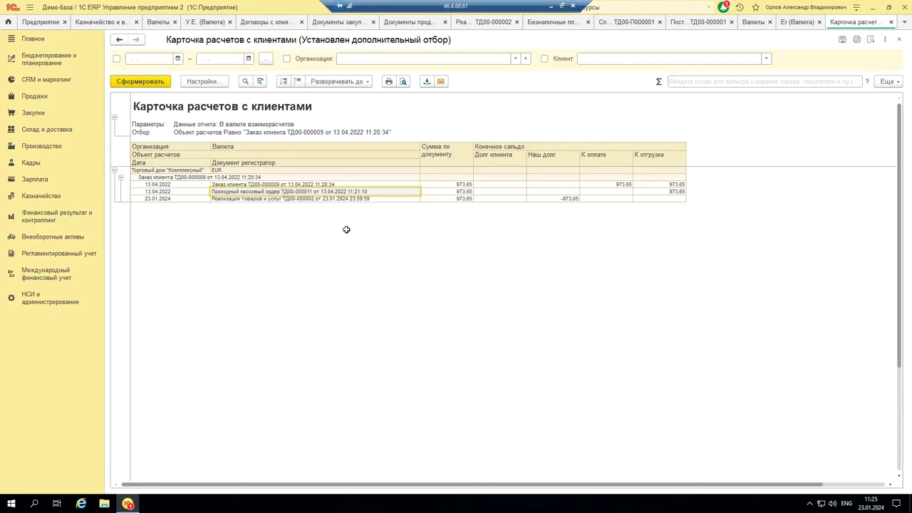
pyautogui.click(221, 184)
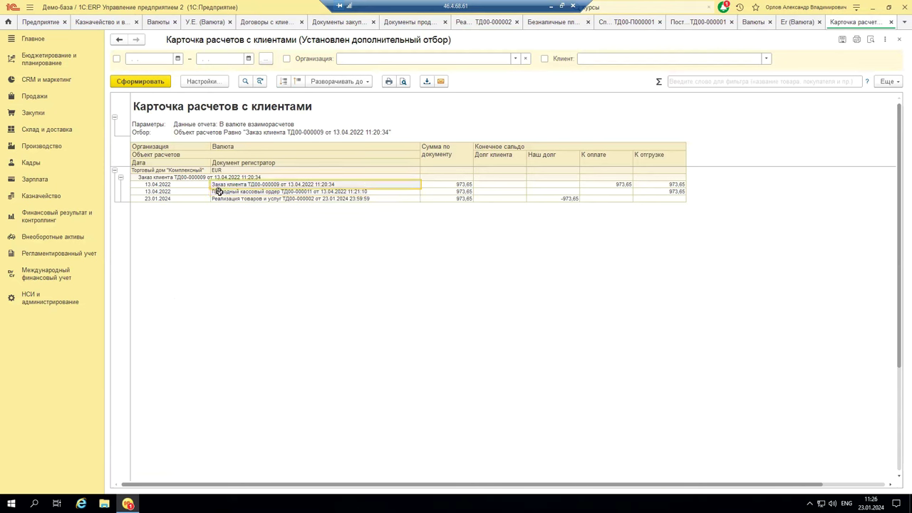
pyautogui.click(219, 191)
pyautogui.doubleClick(219, 191)
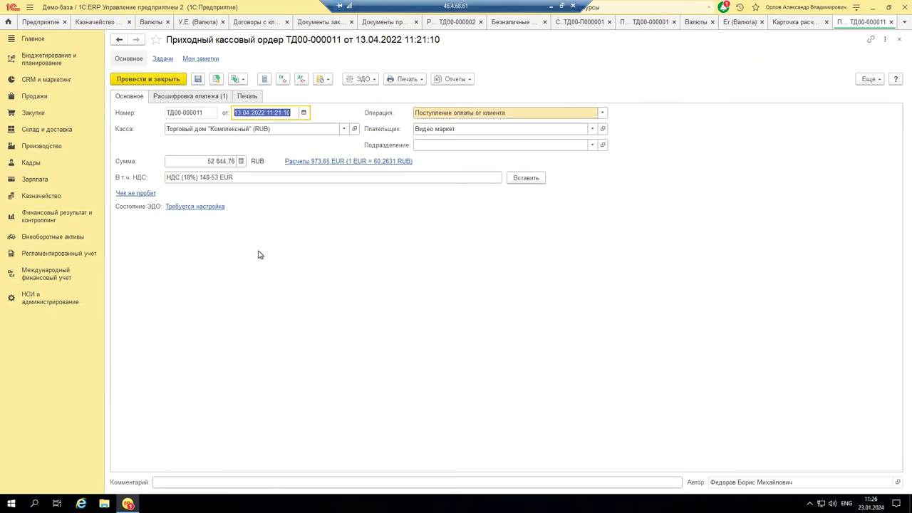
pyautogui.click(191, 97)
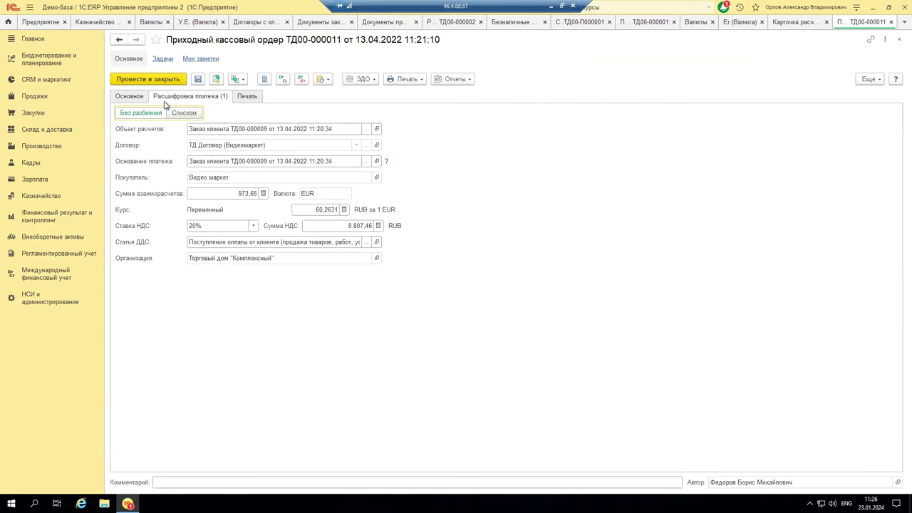
# Step: Open the customer order set as the payment's settlement object, check its contract's settlement terms, and close the contract
pyautogui.click(374, 130)
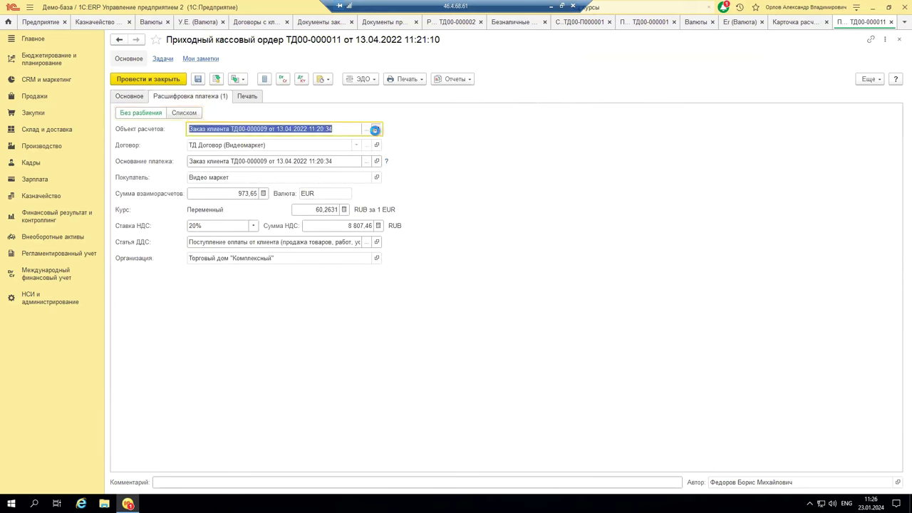
pyautogui.click(376, 128)
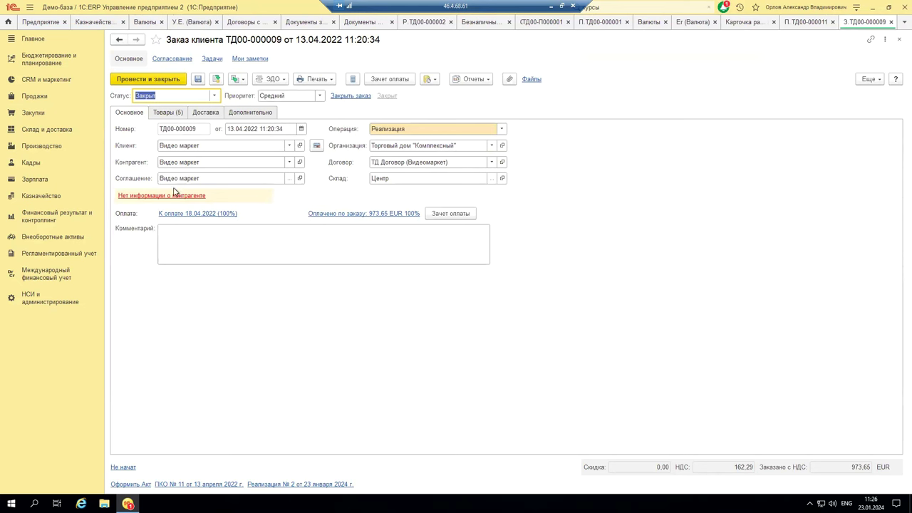
pyautogui.click(501, 161)
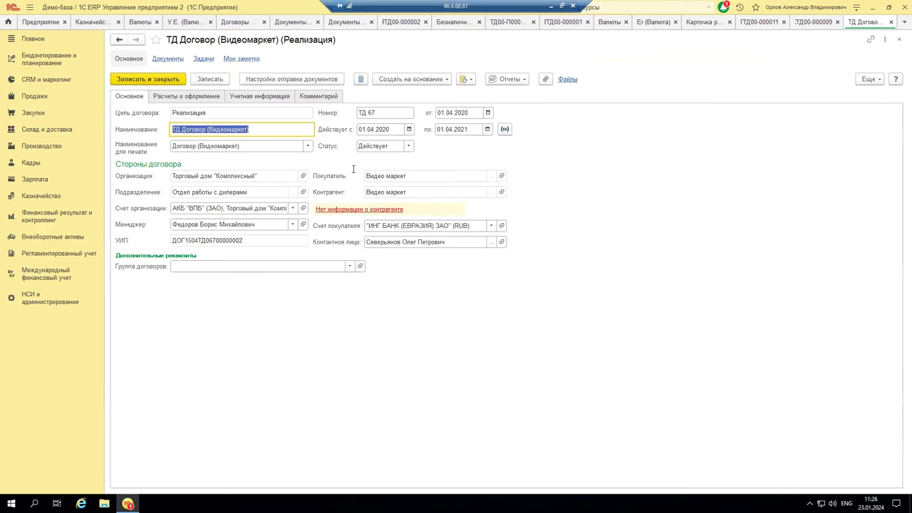
pyautogui.click(212, 99)
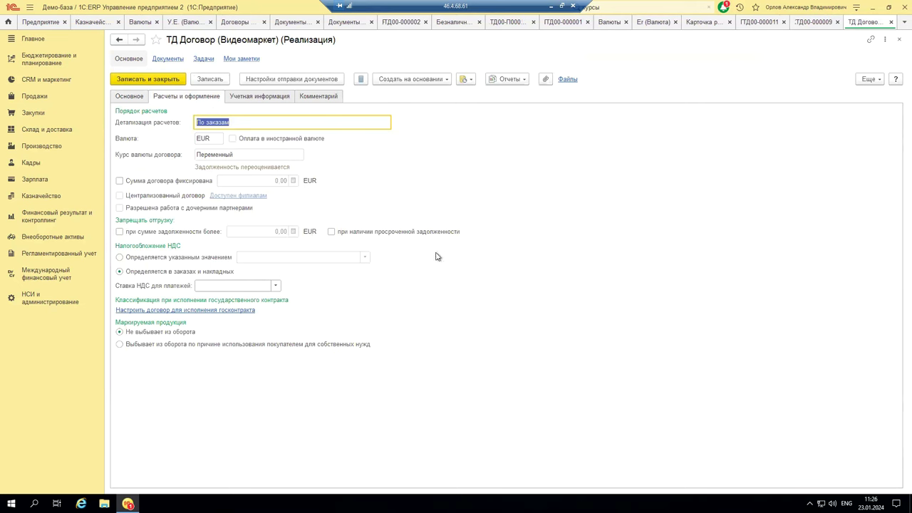
pyautogui.click(897, 40)
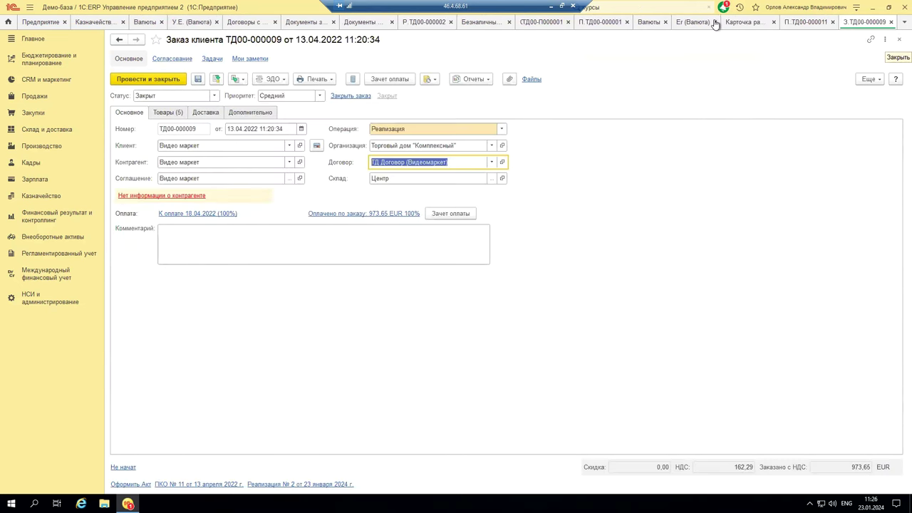
# Step: Examine the customer order's goods, prices and VAT, along with its delivery method and additional details
pyautogui.click(165, 114)
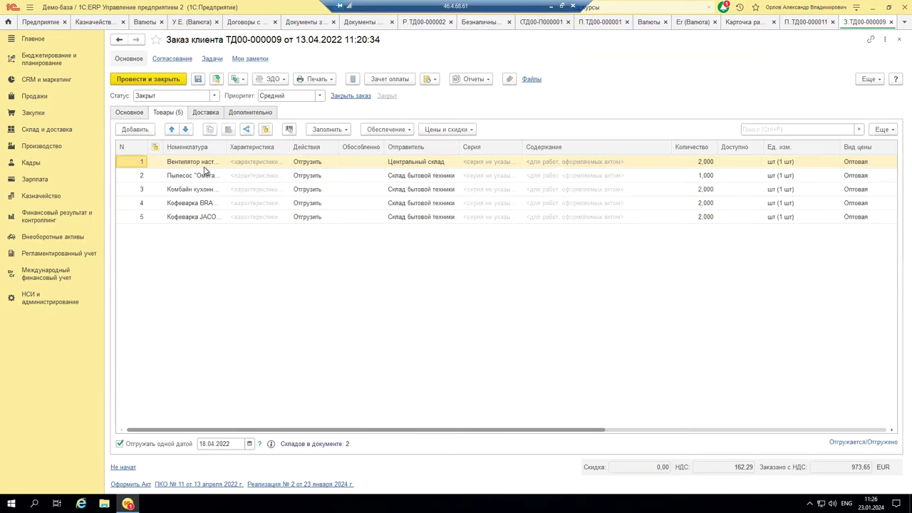
pyautogui.hscroll(2, 609, 436)
pyautogui.hscroll(3, 609, 441)
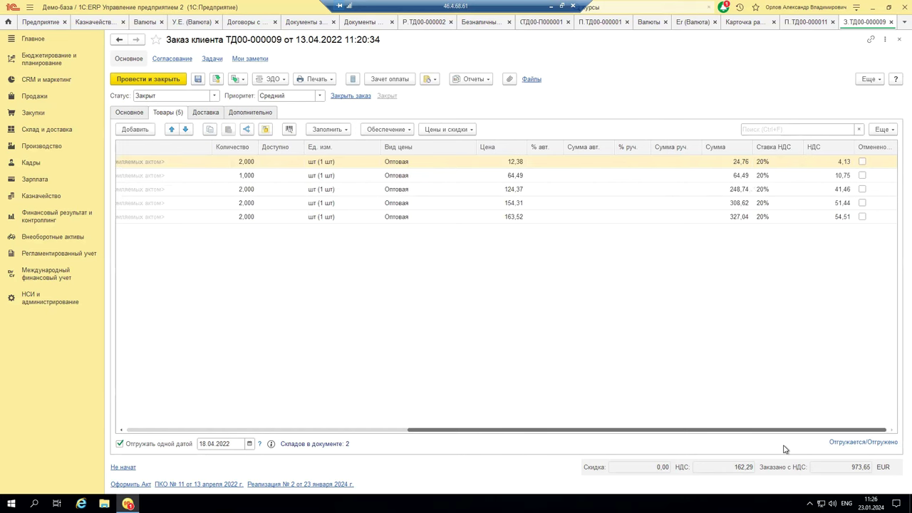
pyautogui.hscroll(-5, 689, 452)
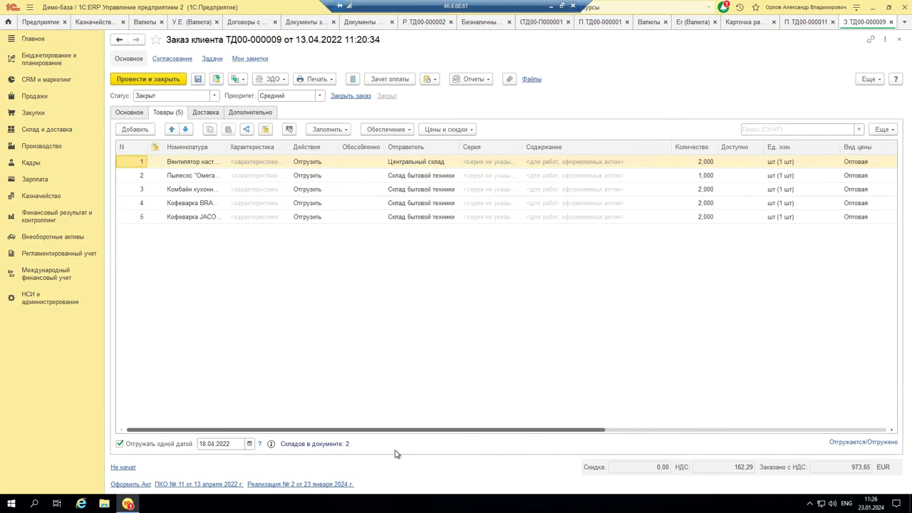
pyautogui.click(211, 112)
pyautogui.click(249, 113)
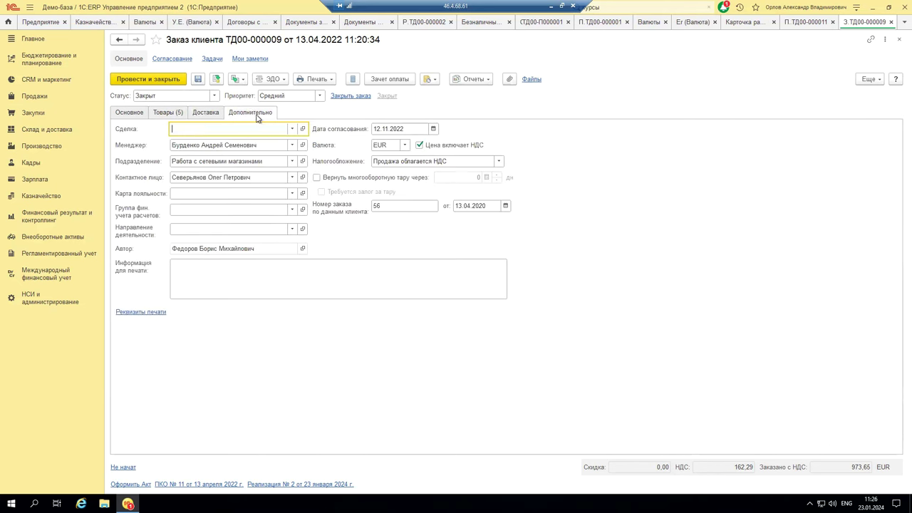
pyautogui.click(208, 114)
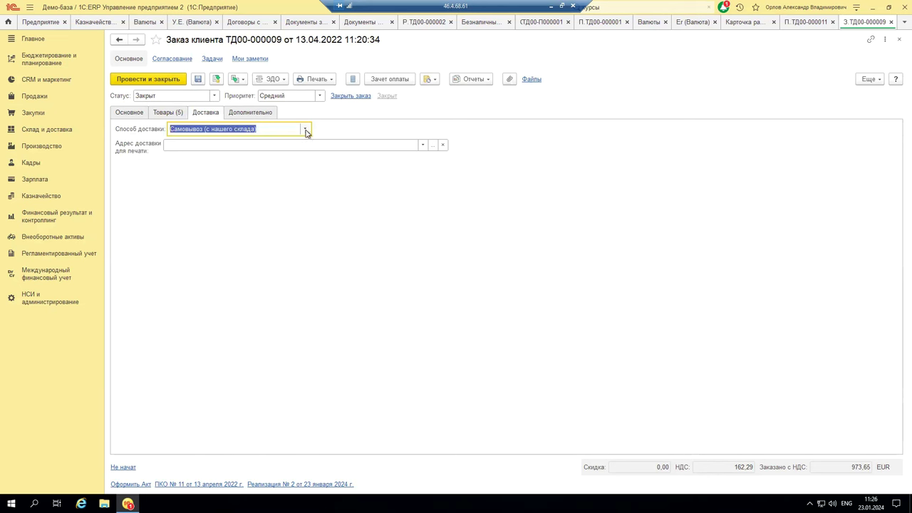
pyautogui.click(249, 113)
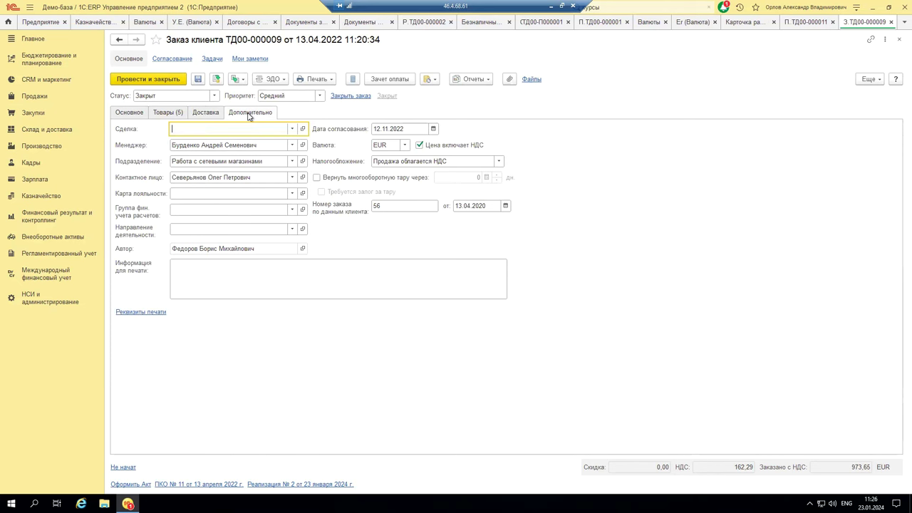
# Step: View the currencies available for the customer order and recheck its goods and additional details
pyautogui.click(405, 146)
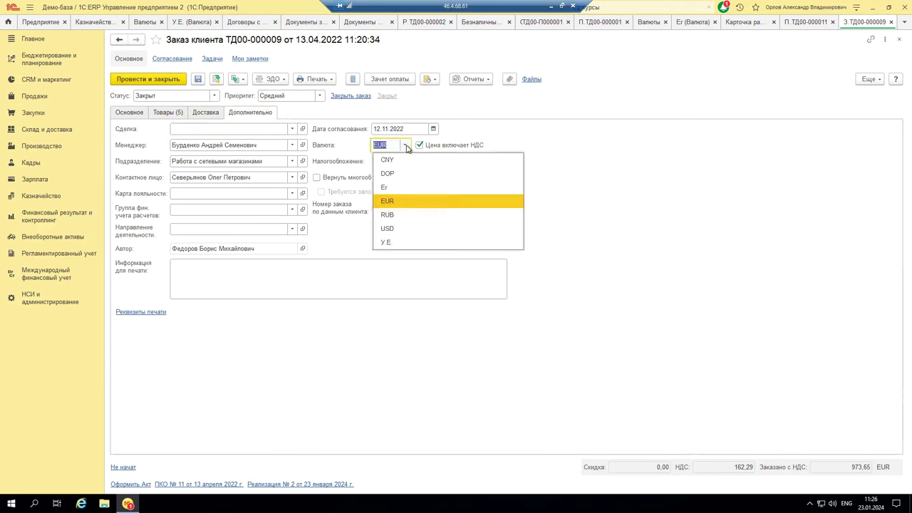
pyautogui.click(406, 146)
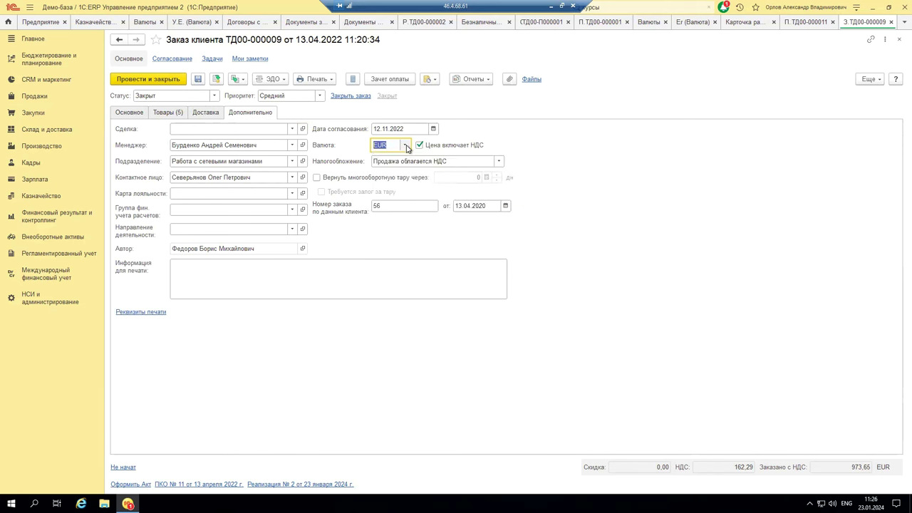
pyautogui.click(405, 146)
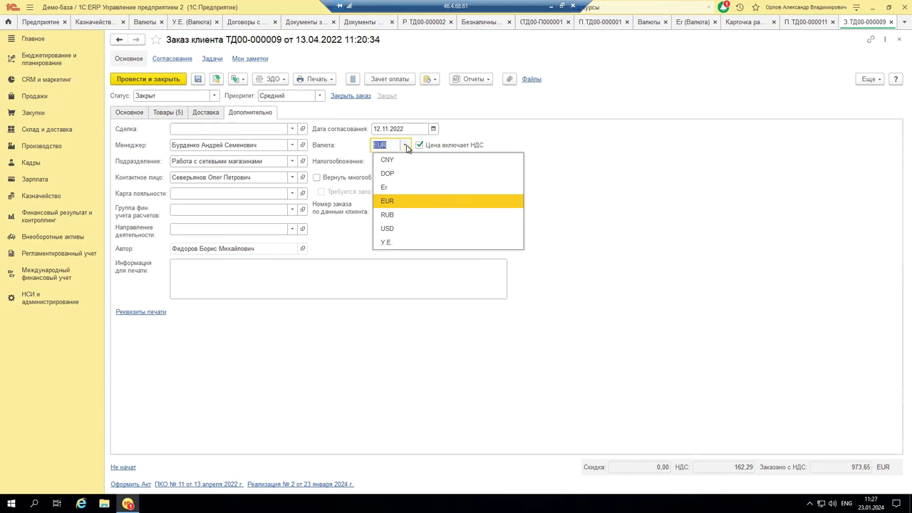
pyautogui.click(131, 117)
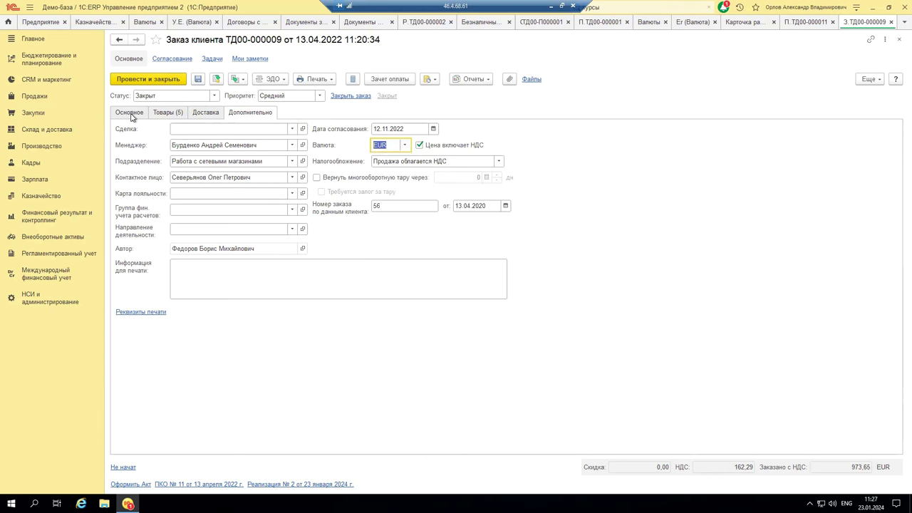
pyautogui.click(131, 115)
pyautogui.click(164, 114)
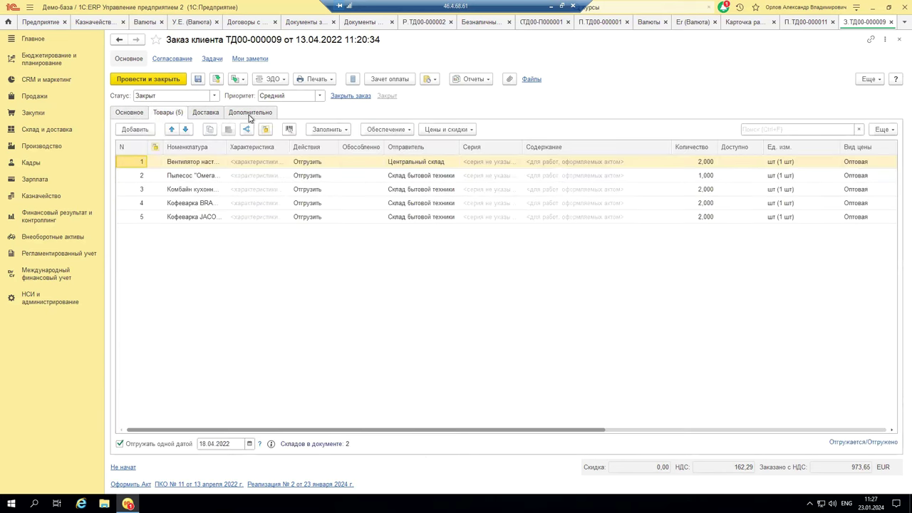
pyautogui.click(250, 114)
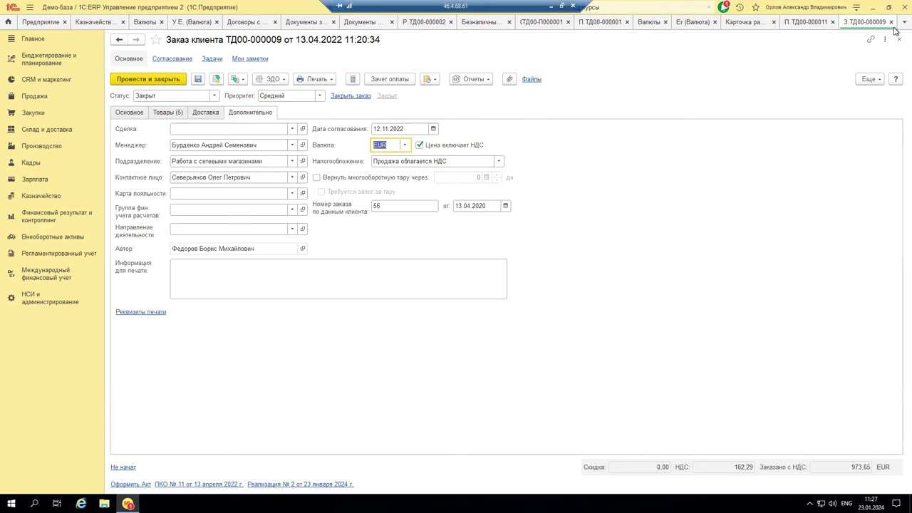
# Step: Review which documents can be created based on the customer order, and close the order
pyautogui.click(869, 80)
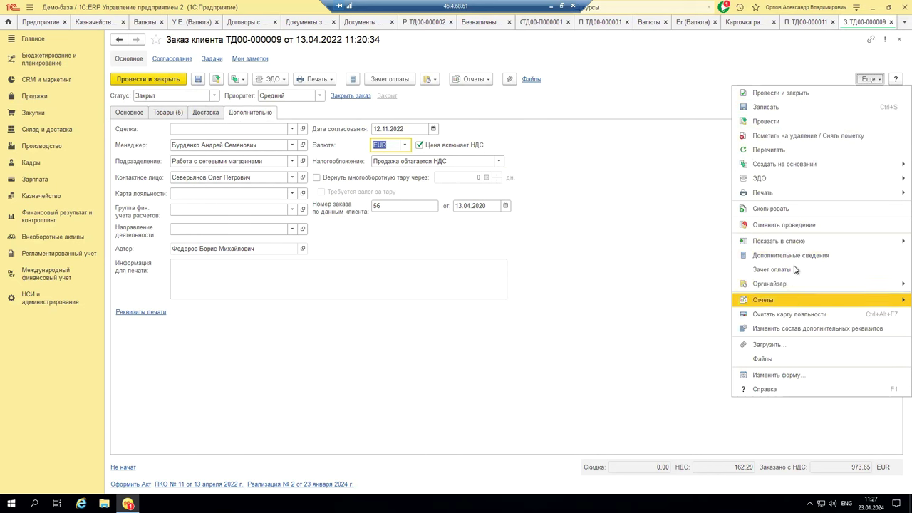
pyautogui.moveTo(780, 166)
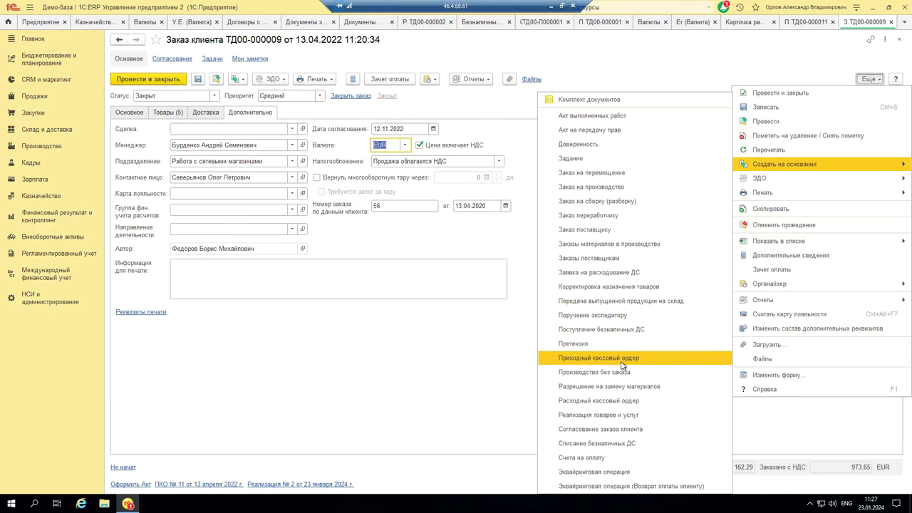
pyautogui.click(891, 23)
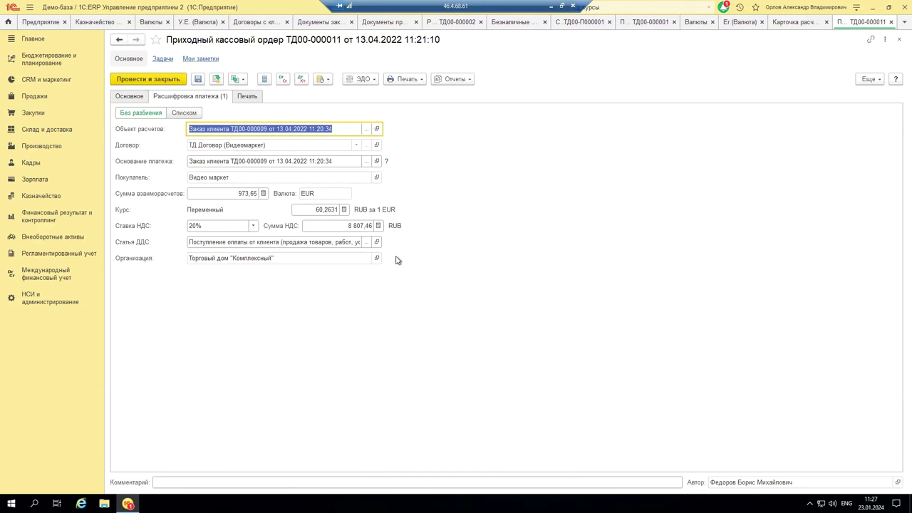
# Step: Review the cash receipt's main details and payment breakdown, and select "Поступление оплаты от клиента" as its operation
pyautogui.click(135, 96)
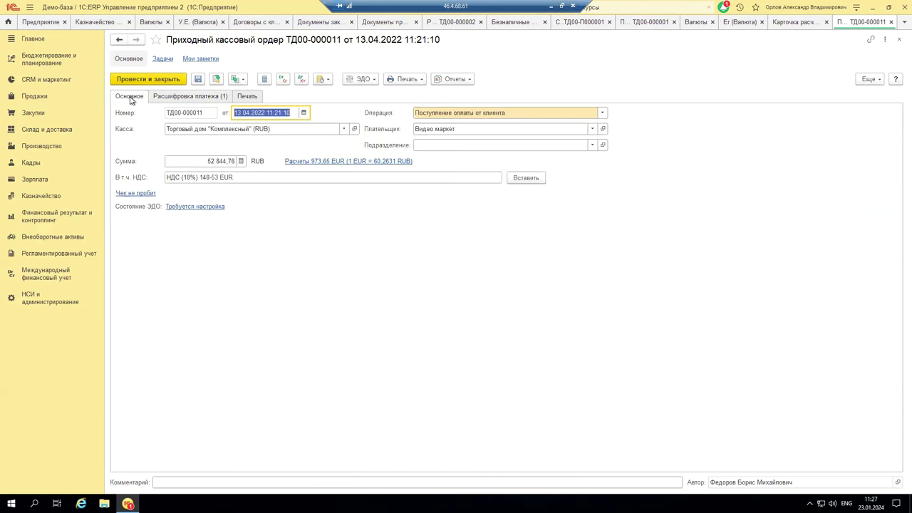
pyautogui.click(171, 97)
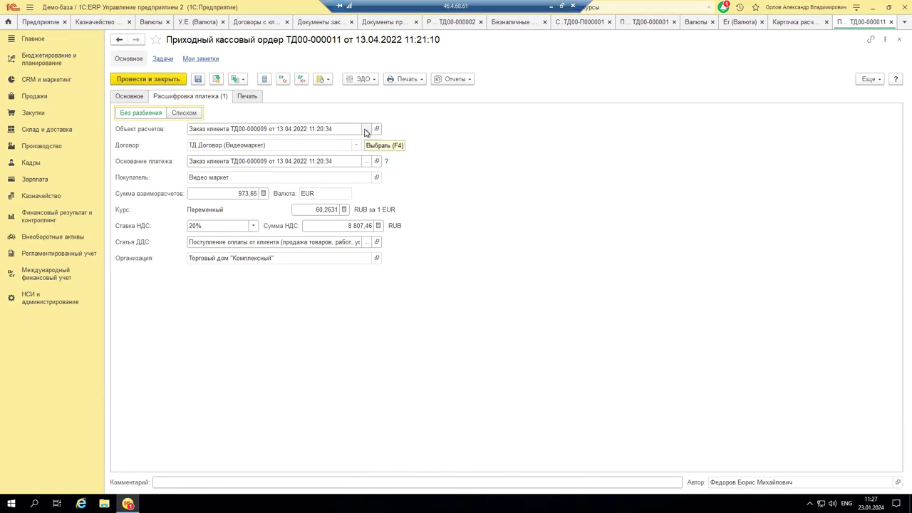
pyautogui.click(135, 98)
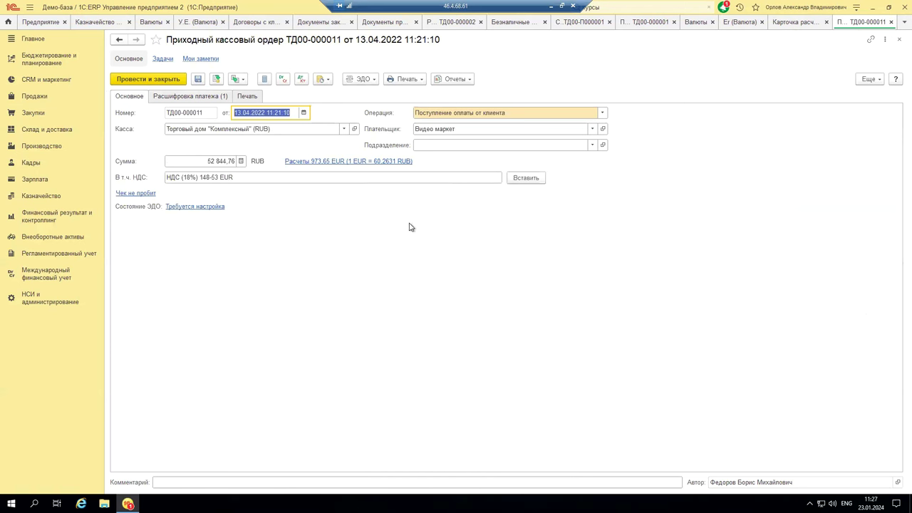
pyautogui.click(602, 114)
pyautogui.click(601, 114)
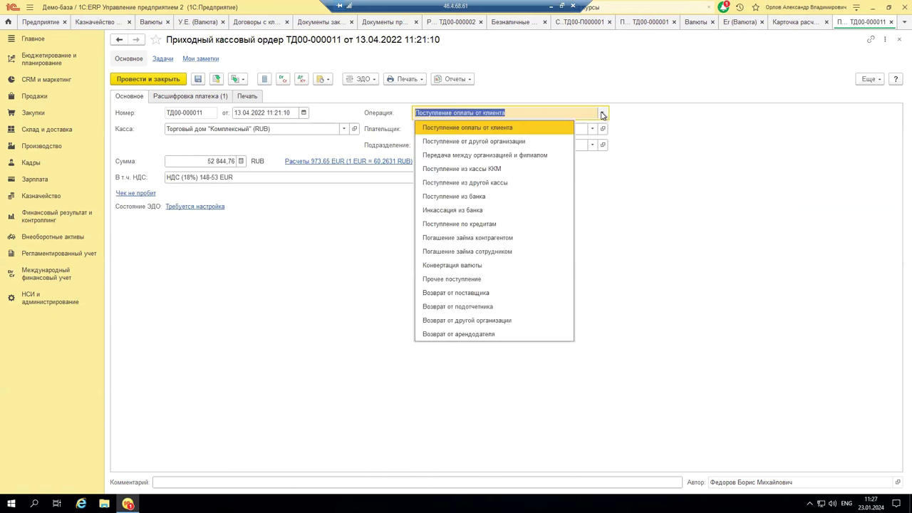
pyautogui.click(519, 130)
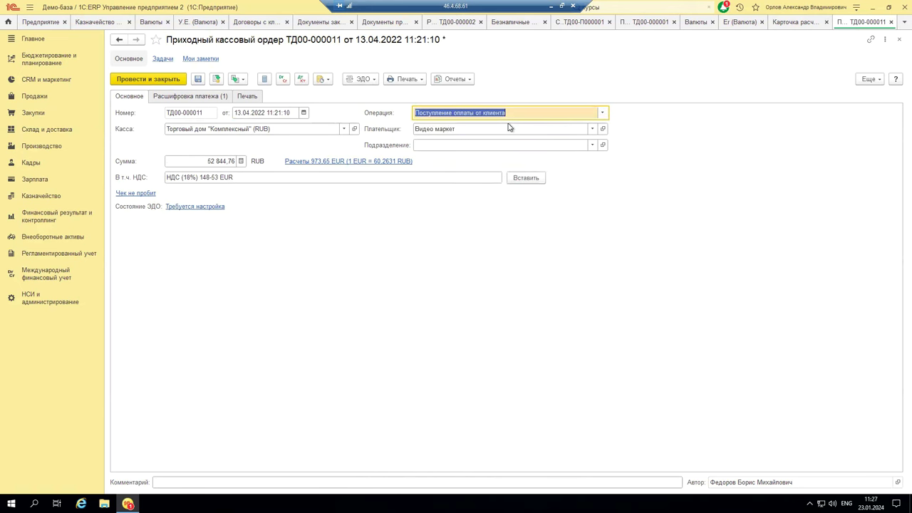
pyautogui.click(464, 128)
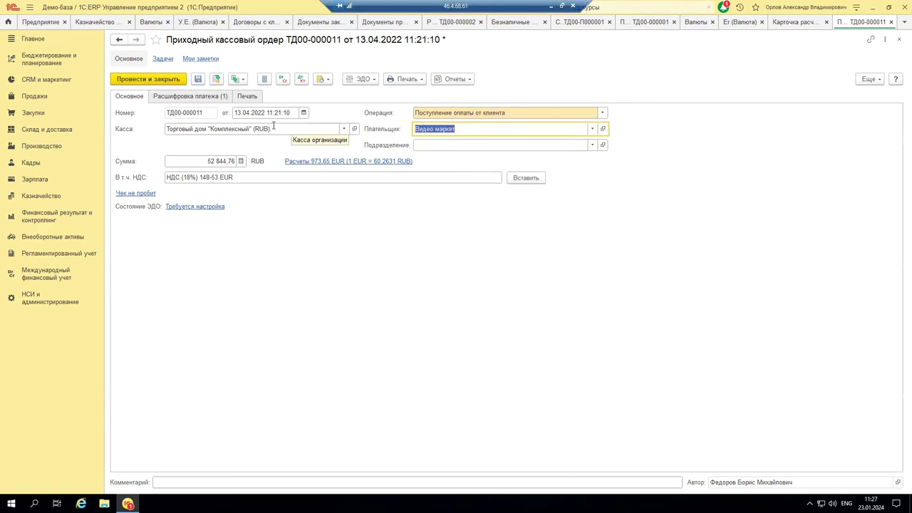
# Step: Browse the company's cash desks, check the currency and ledger account of the Торговый дом "Комплексный" (EUR) desk, and close its card
pyautogui.click(344, 129)
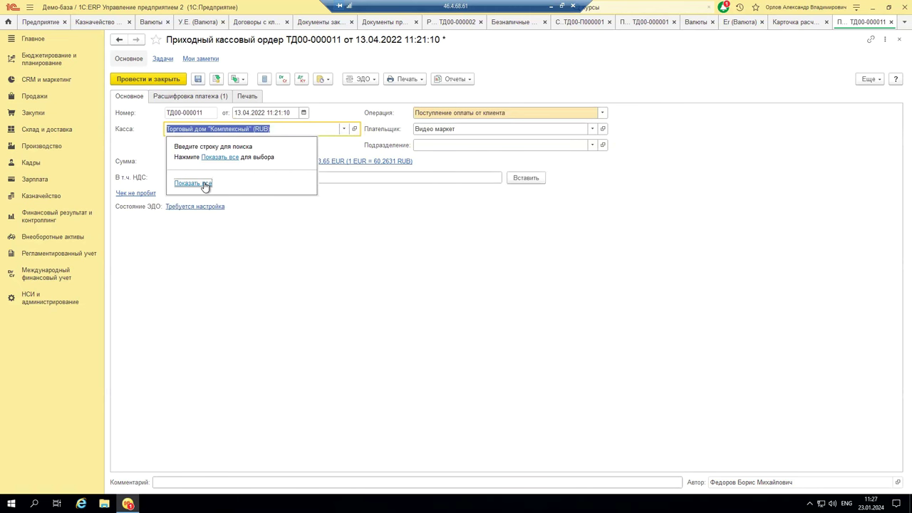
pyautogui.click(193, 183)
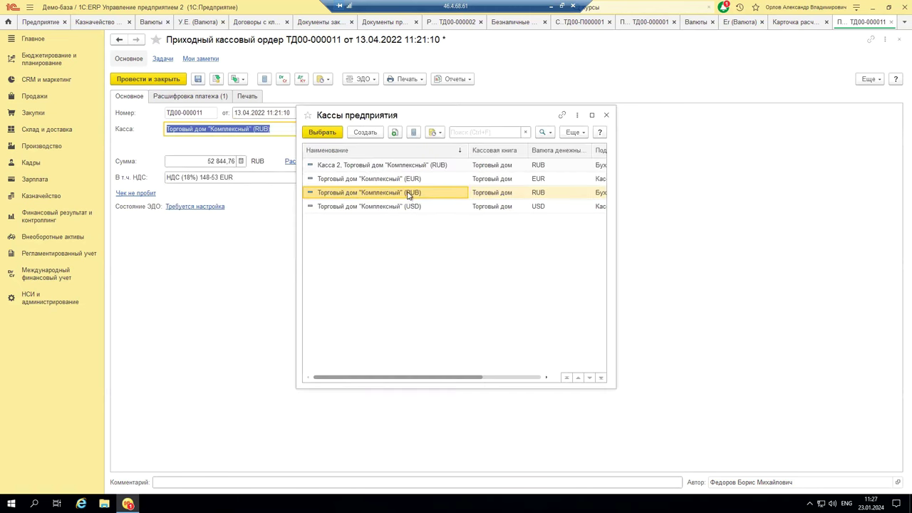
pyautogui.click(416, 179)
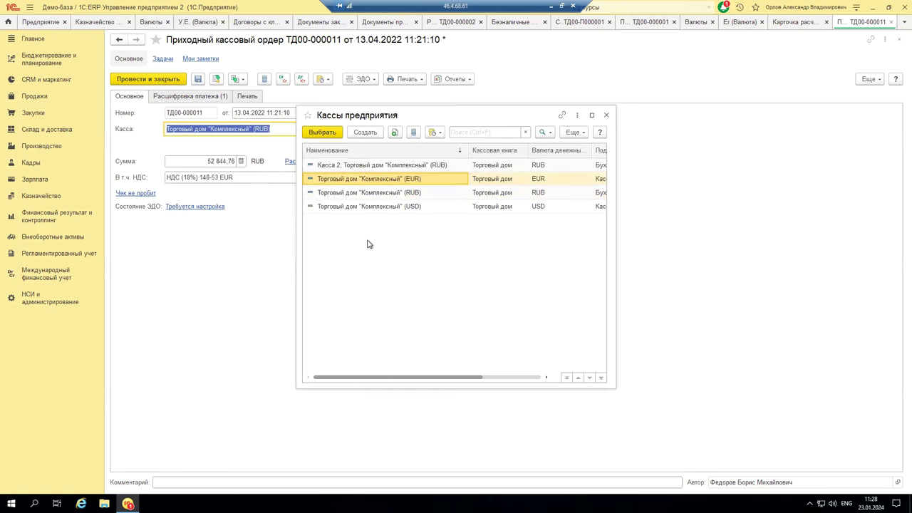
pyautogui.click(399, 207)
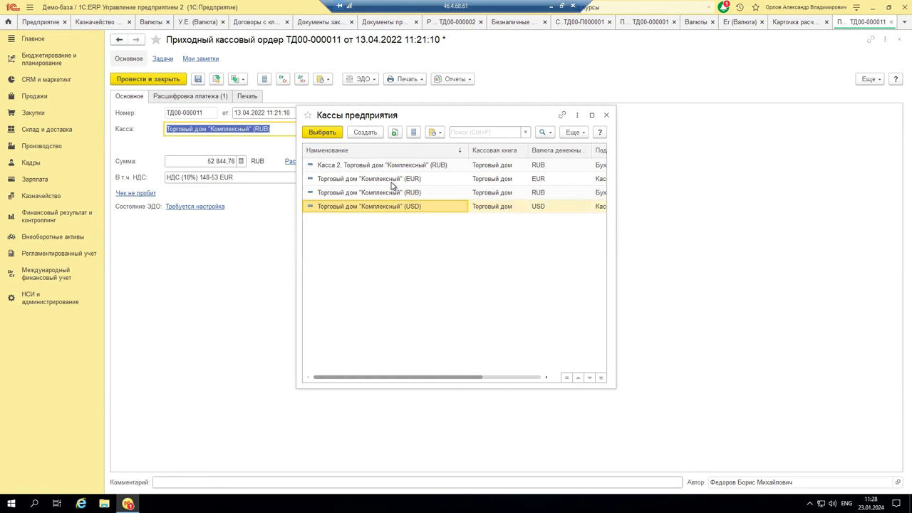
pyautogui.rightClick(392, 182)
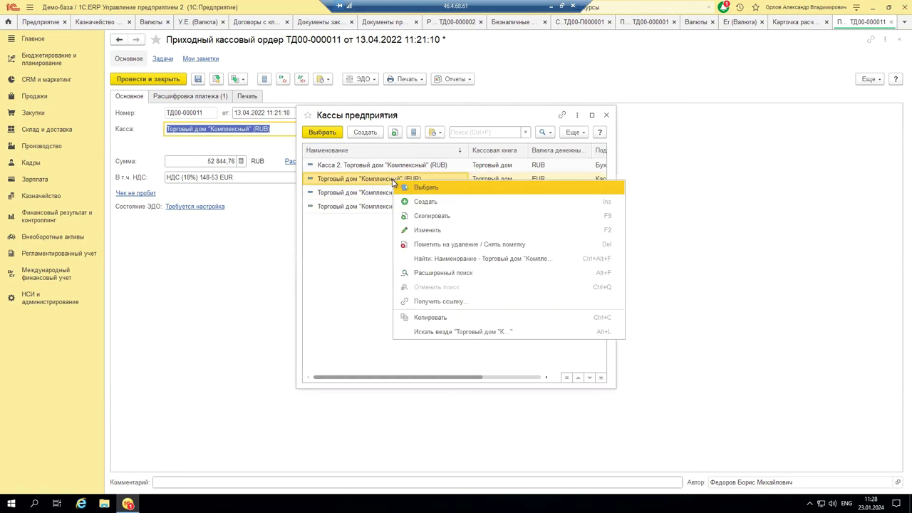
pyautogui.click(433, 233)
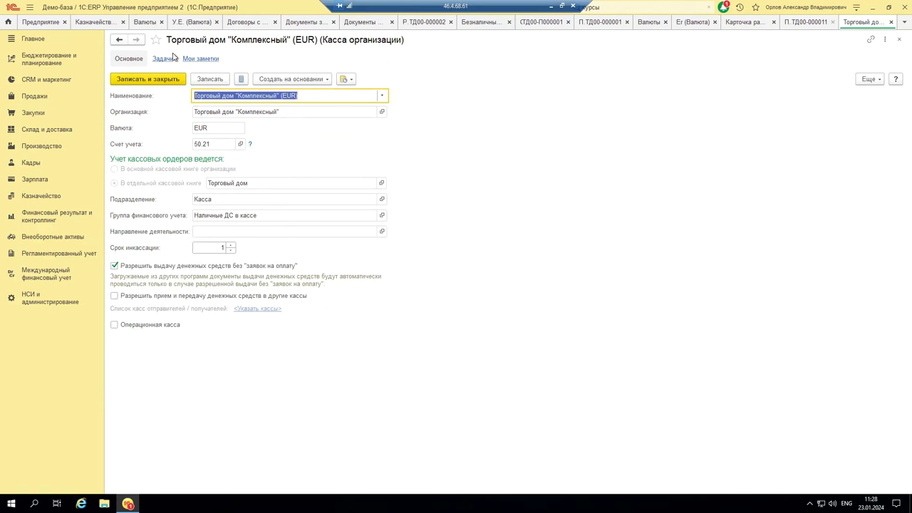
pyautogui.click(218, 125)
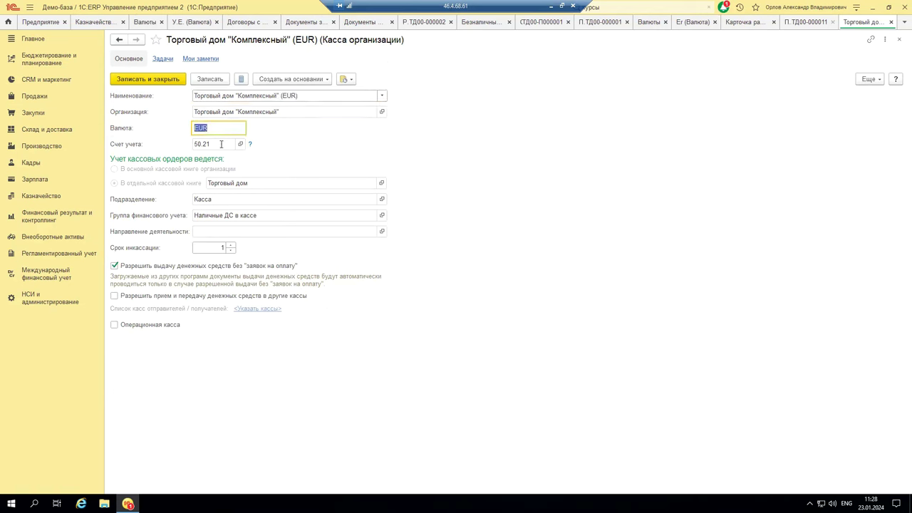
pyautogui.click(222, 143)
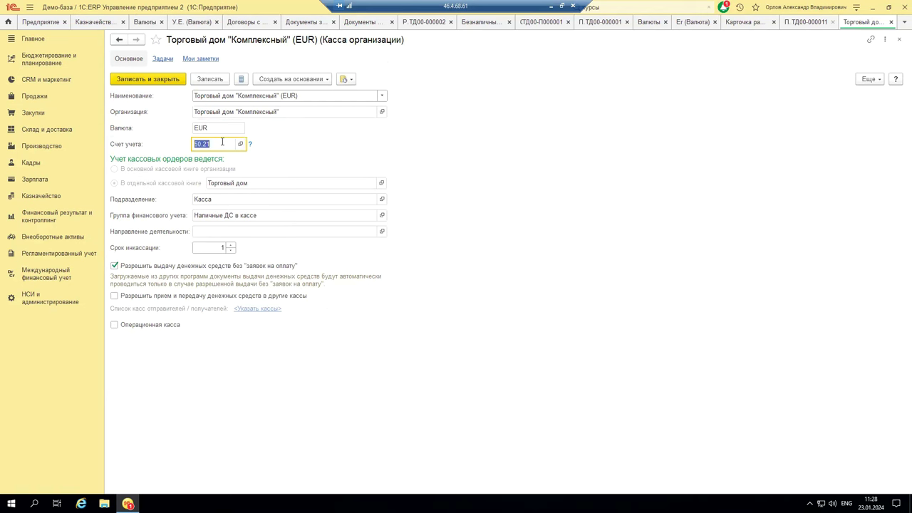
pyautogui.click(890, 22)
# Step: Create a new cash desk named Торговый дом "Комплексный" (уе), based on the suggested name
pyautogui.click(363, 134)
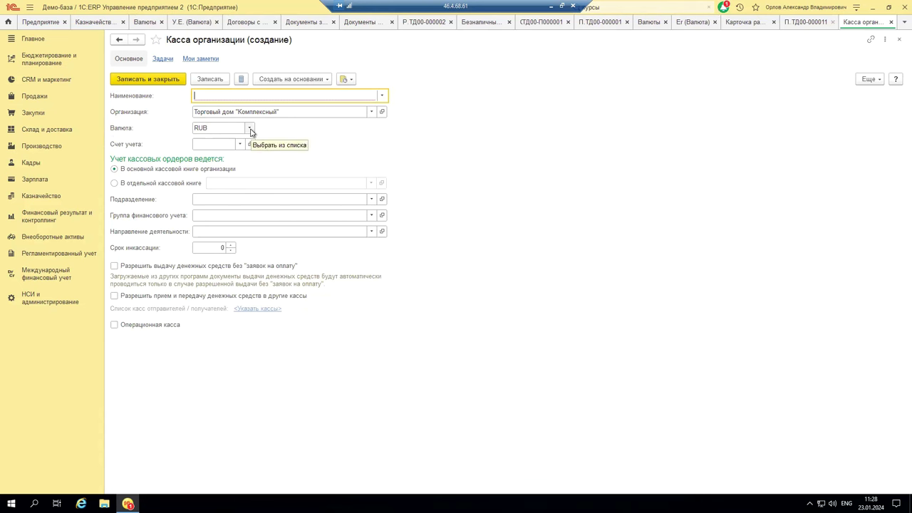
pyautogui.write('rfc')
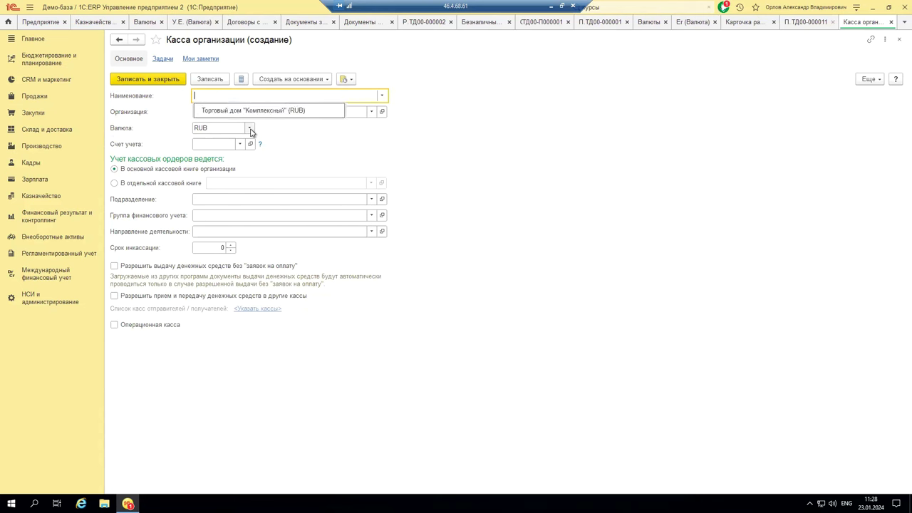
pyautogui.click(253, 112)
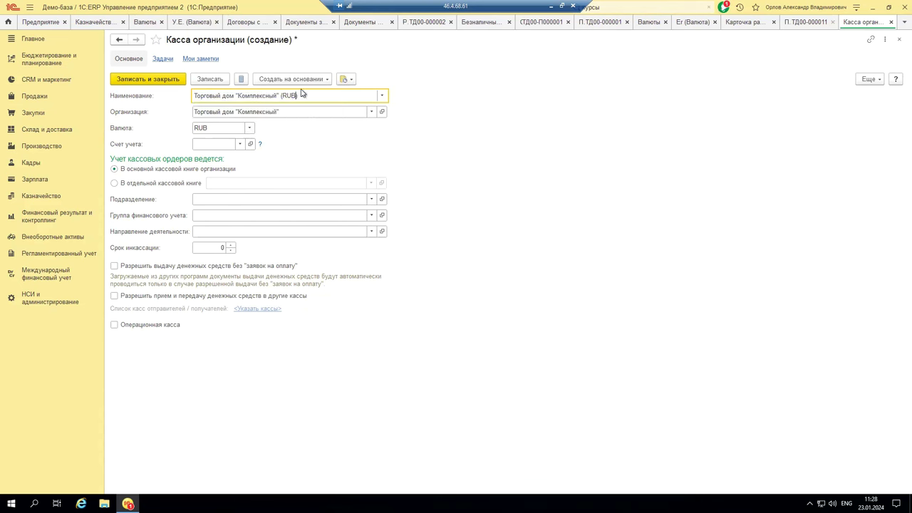
pyautogui.press('BackSpace')
pyautogui.press('BackSpace')
pyautogui.hotkey('alt', 'shift')
pyautogui.write('уе')
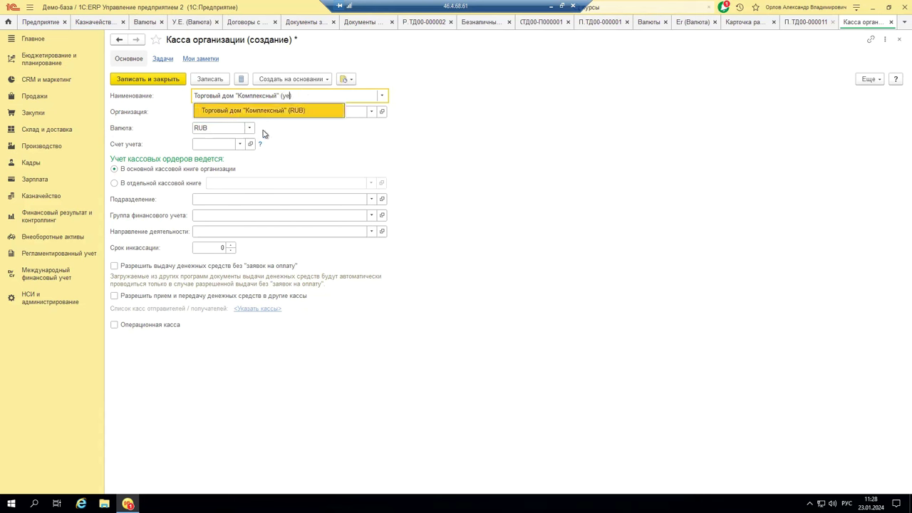
pyautogui.press('Escape')
# Step: Set the new cash desk's currency to У.Е. and its account to 50.21, save it, and close the cash desk list
pyautogui.click(249, 129)
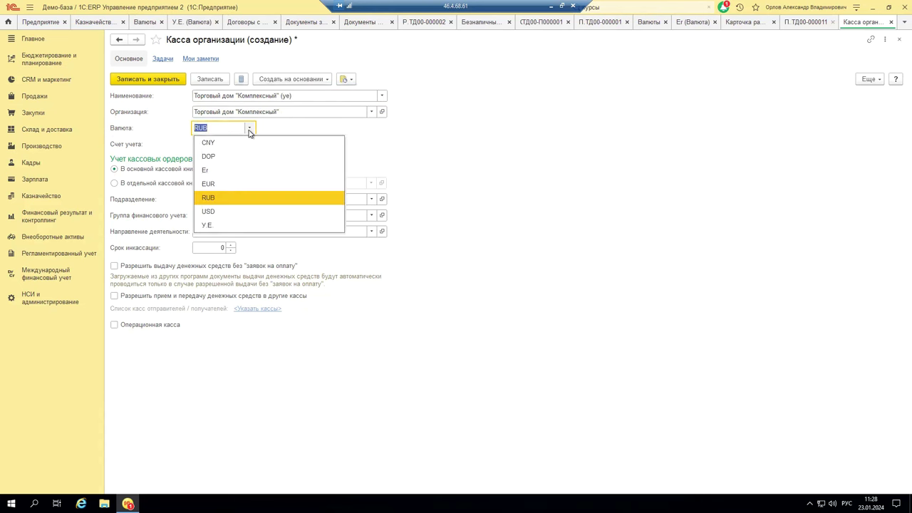
pyautogui.click(222, 225)
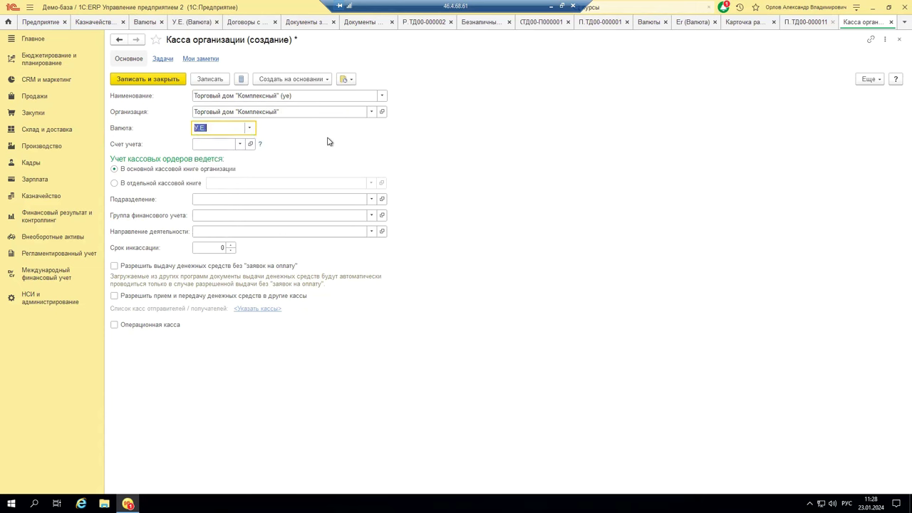
pyautogui.click(241, 144)
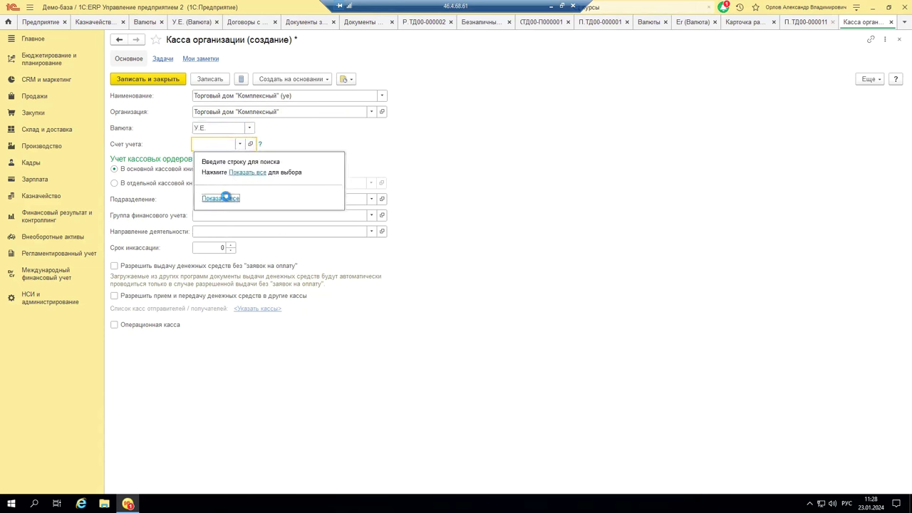
pyautogui.click(221, 199)
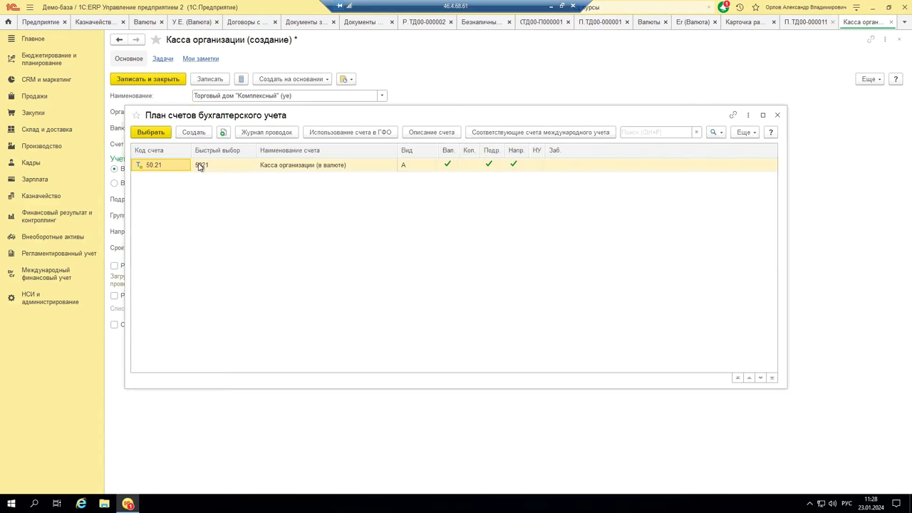
pyautogui.doubleClick(290, 168)
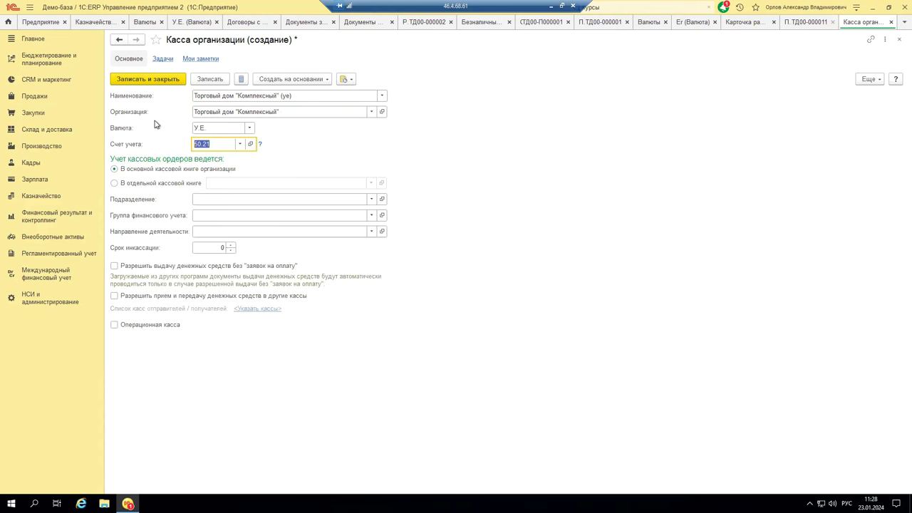
pyautogui.click(142, 78)
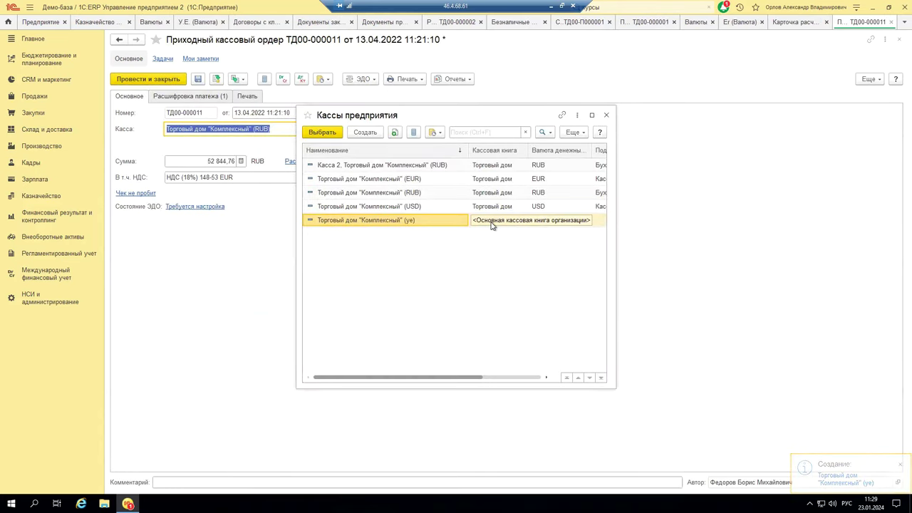
pyautogui.click(606, 116)
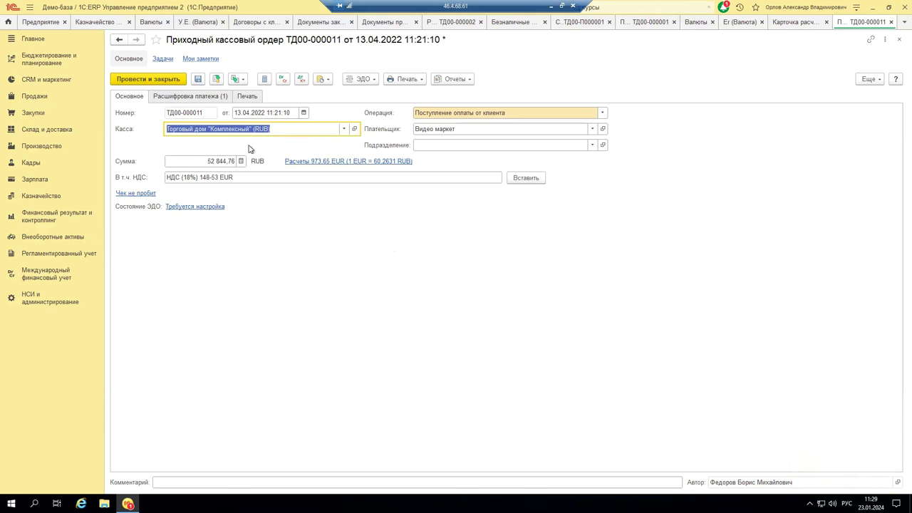
# Step: Check the cash receipt's document amount, settlement amount and exchange rate, and close the currency details without transferring anything
pyautogui.click(385, 163)
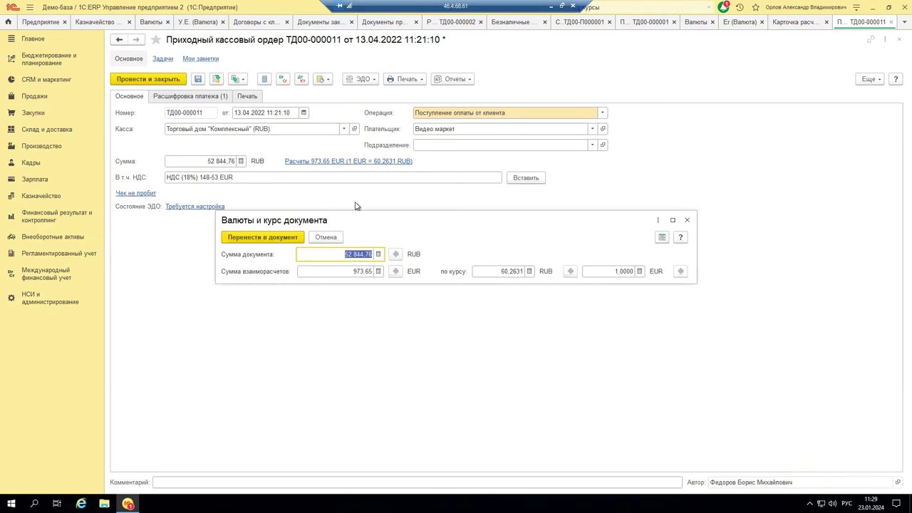
pyautogui.click(494, 272)
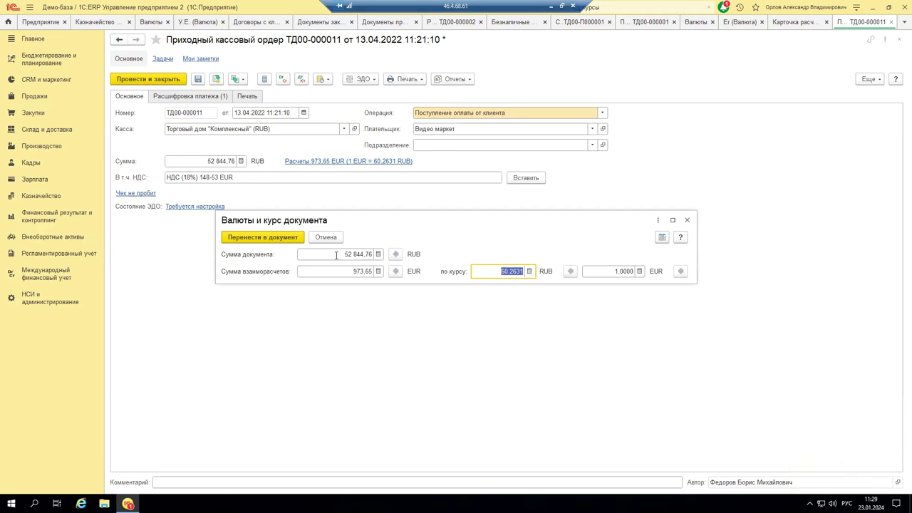
pyautogui.click(688, 222)
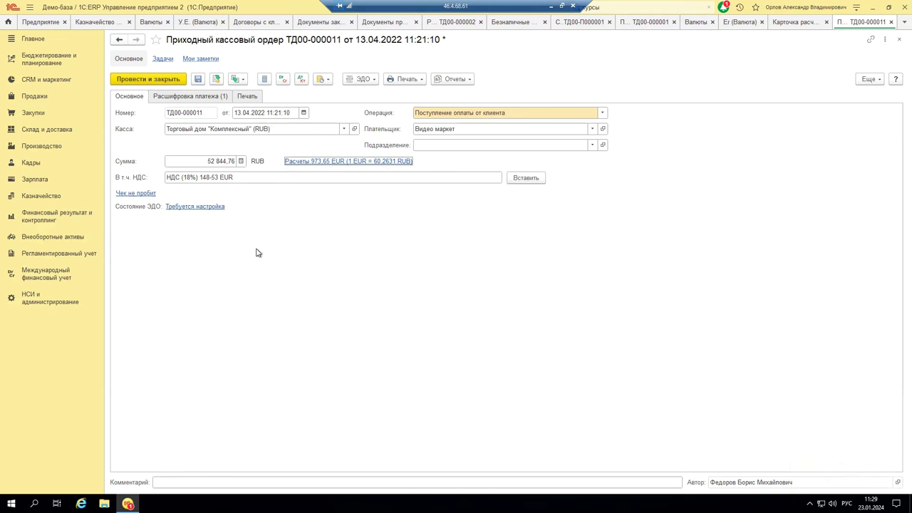
# Step: Recheck the settlement terms of the contract in the payment breakdown, and inspect the payment's settlement currency and exchange rate
pyautogui.click(200, 98)
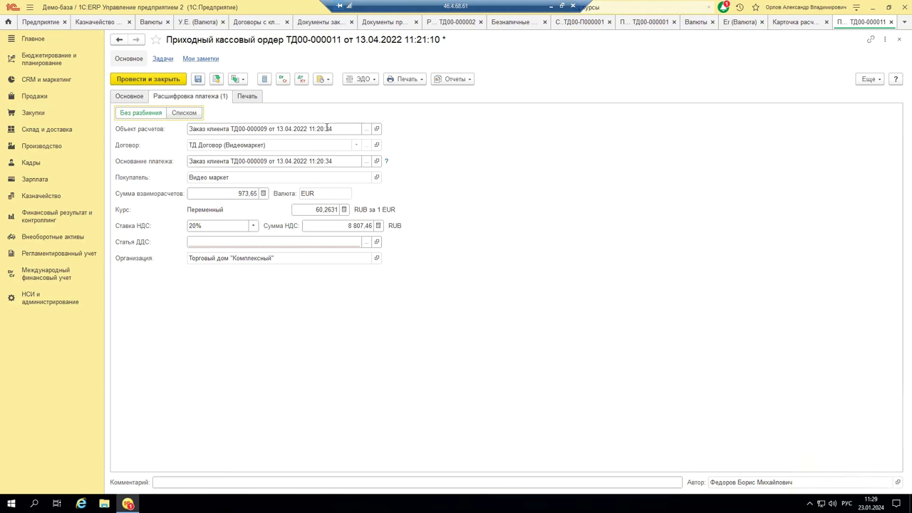
pyautogui.click(376, 145)
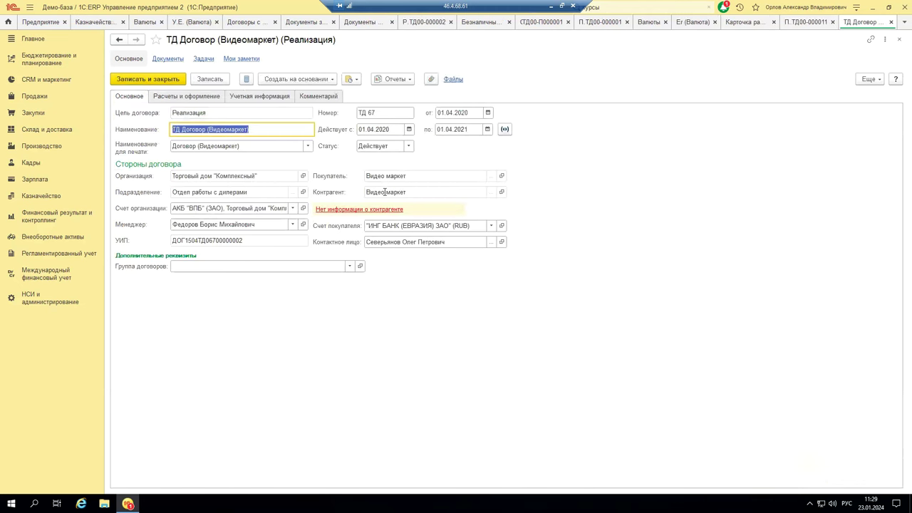
pyautogui.click(197, 97)
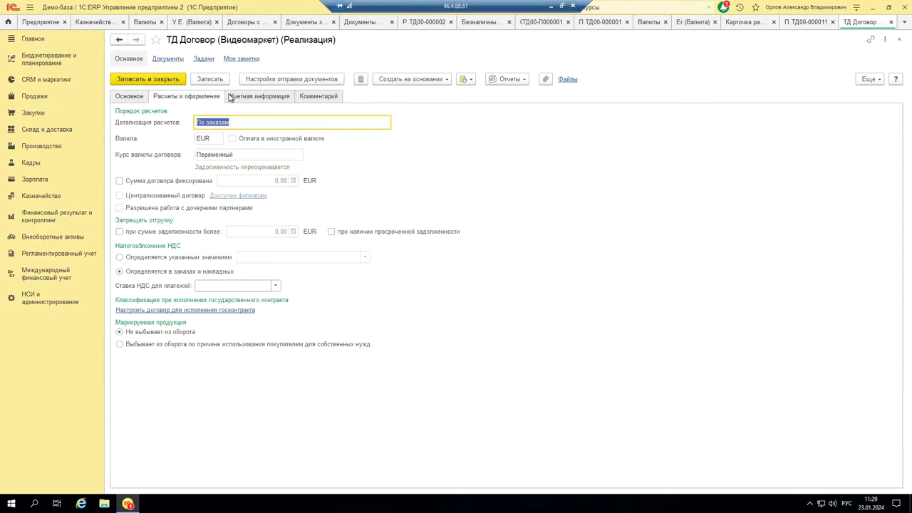
pyautogui.click(890, 22)
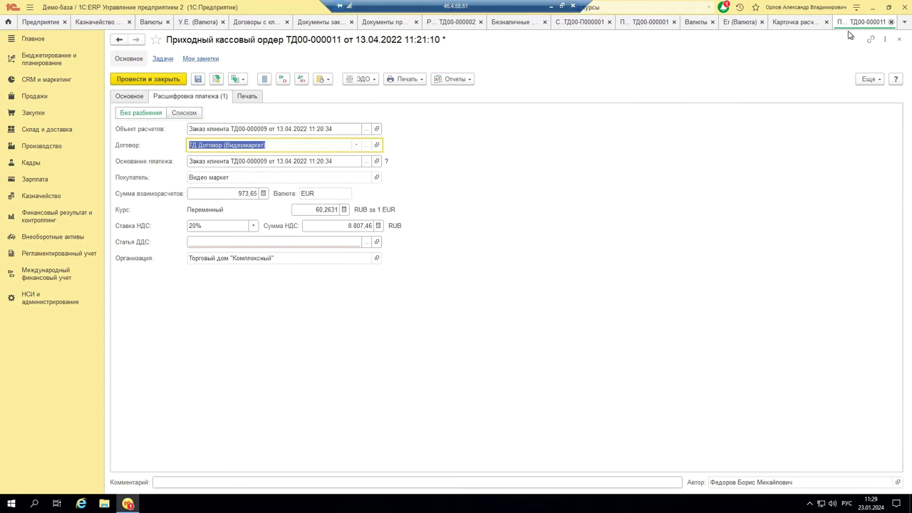
pyautogui.click(336, 193)
pyautogui.click(305, 210)
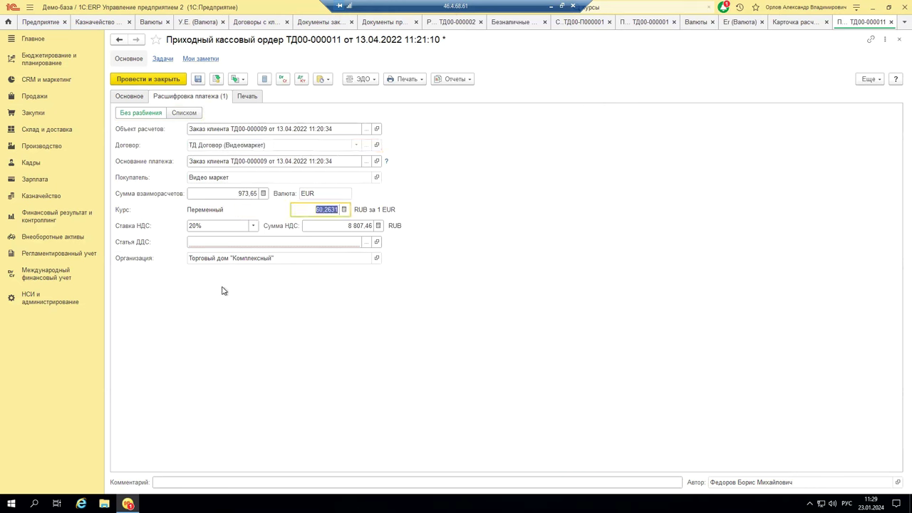
# Step: Set the payment's cash flow item to Поступление аванса от клиента (продажа товаров, работ, услуг) and save the cash receipt order
pyautogui.click(368, 243)
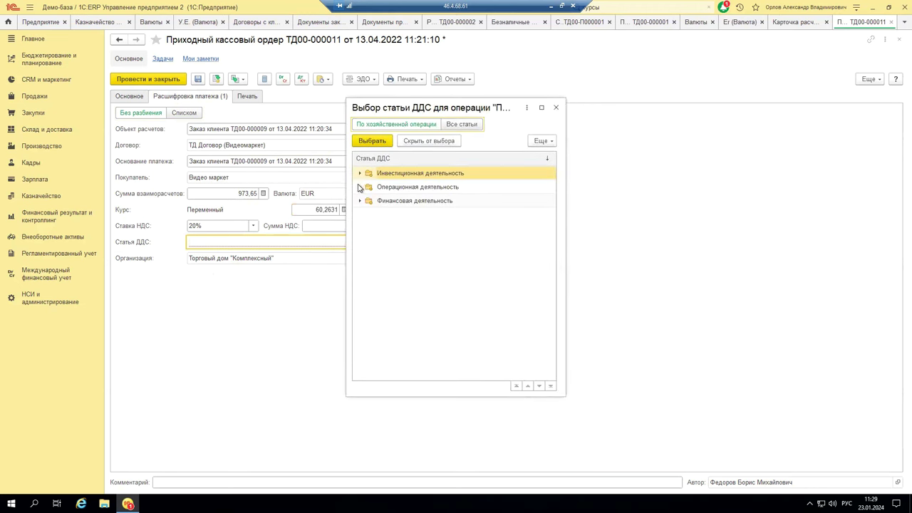
pyautogui.click(359, 186)
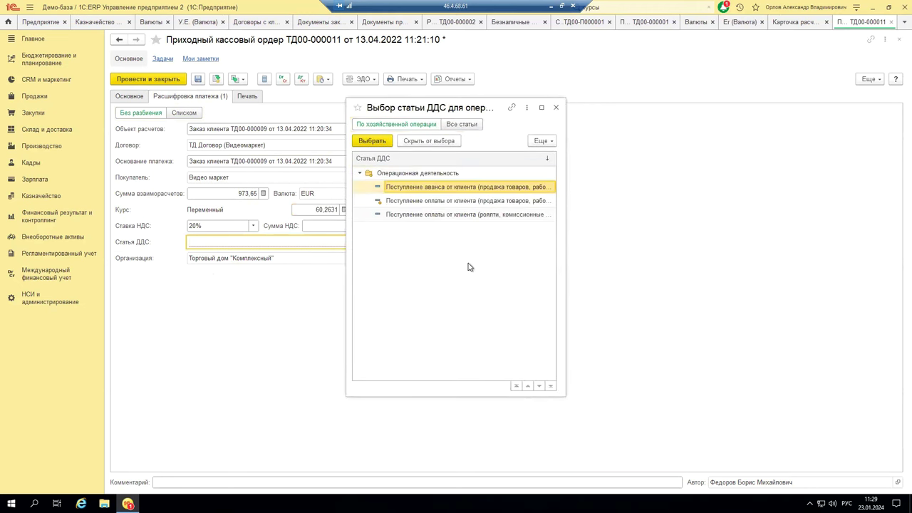
pyautogui.doubleClick(459, 187)
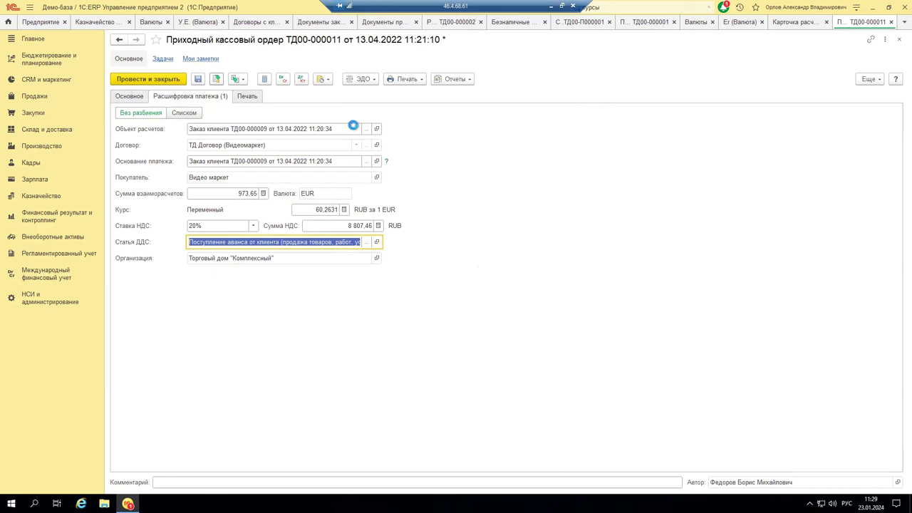
pyautogui.hotkey('ctrl', 's')
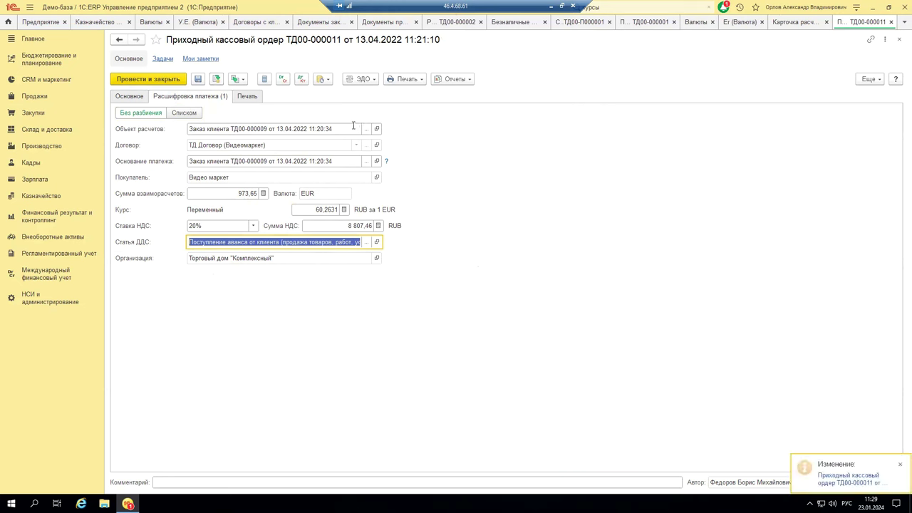
# Step: Reflect the cash receipt order in regulated accounting, check its entries, and close both the entries and the order
pyautogui.click(301, 78)
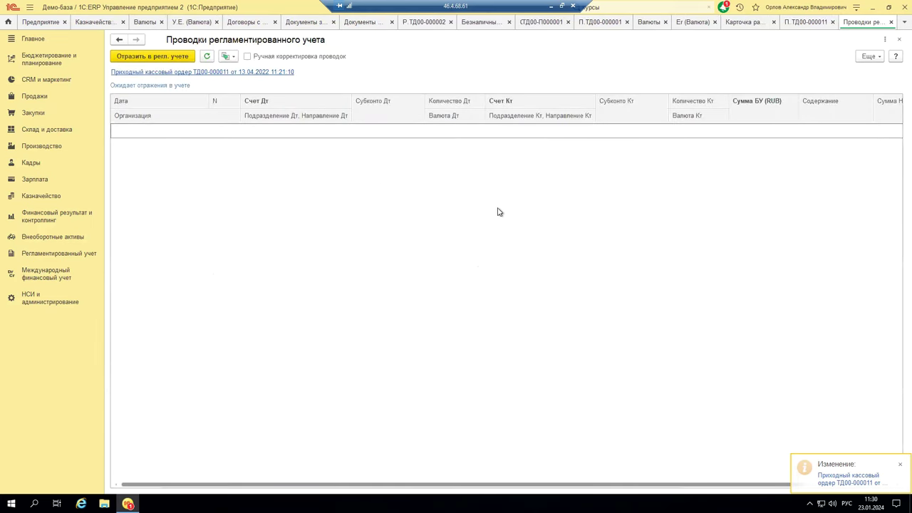
pyautogui.click(147, 56)
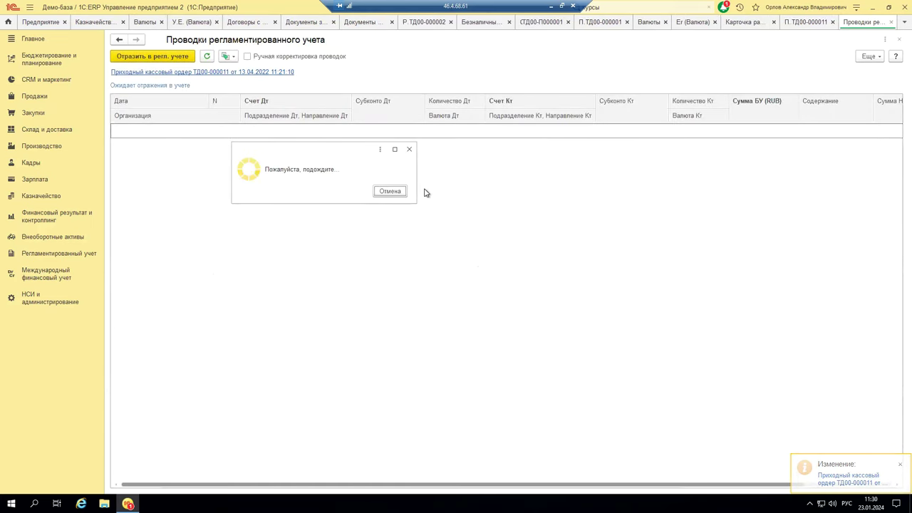
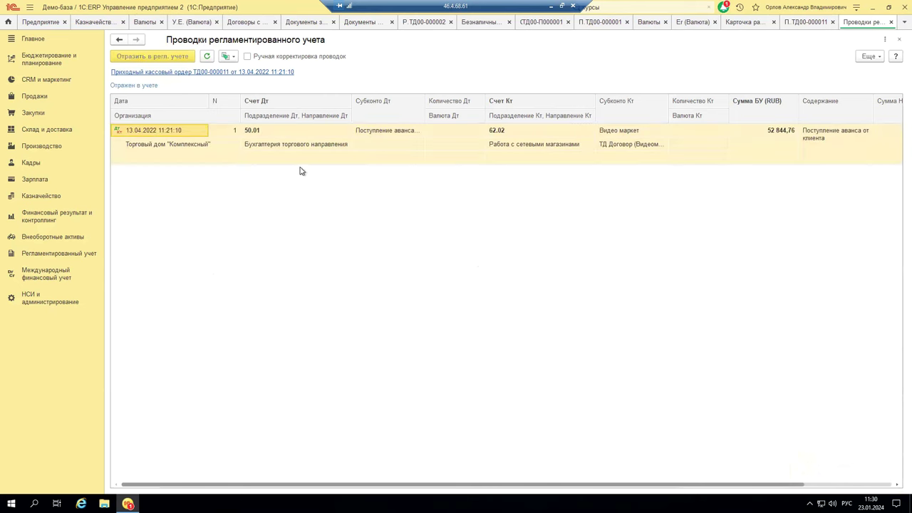
pyautogui.click(891, 22)
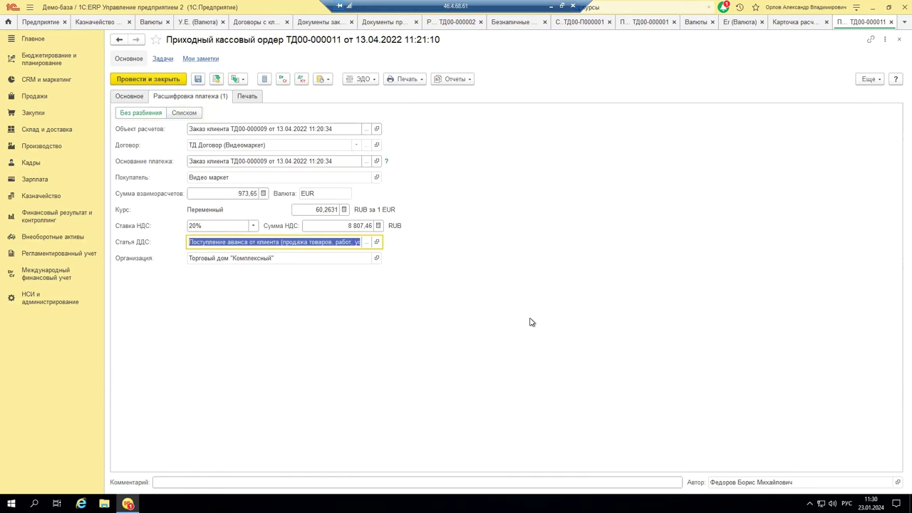
pyautogui.click(897, 42)
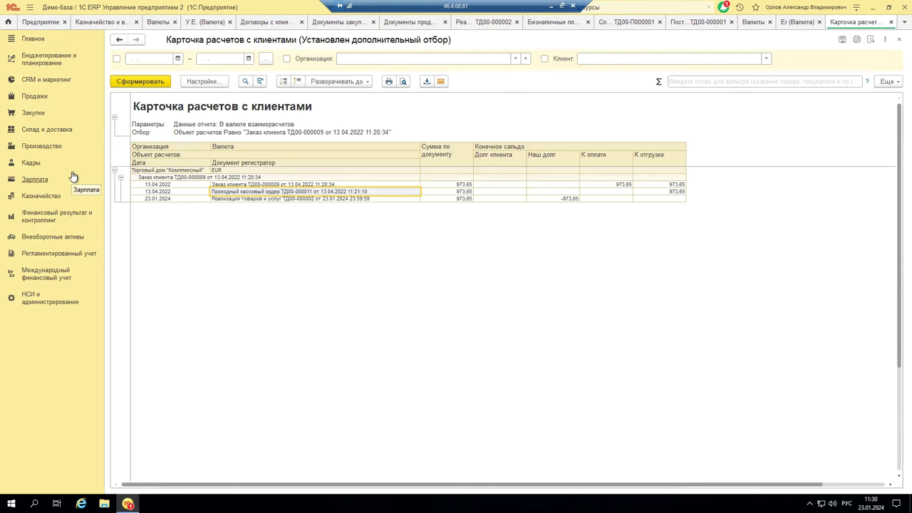
# Step: Review the cashless payments list and its receipt operation types, and open the USD supplier payment ТД00-П000001
pyautogui.click(36, 199)
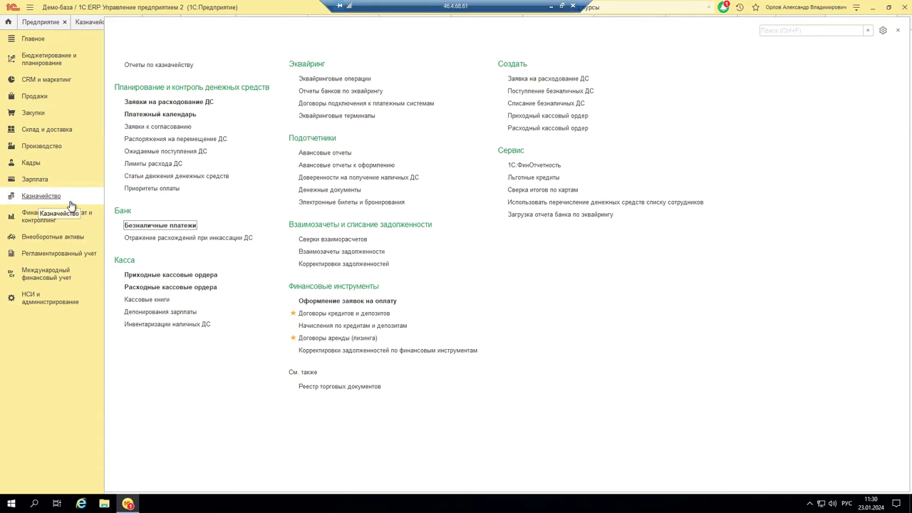
pyautogui.click(161, 225)
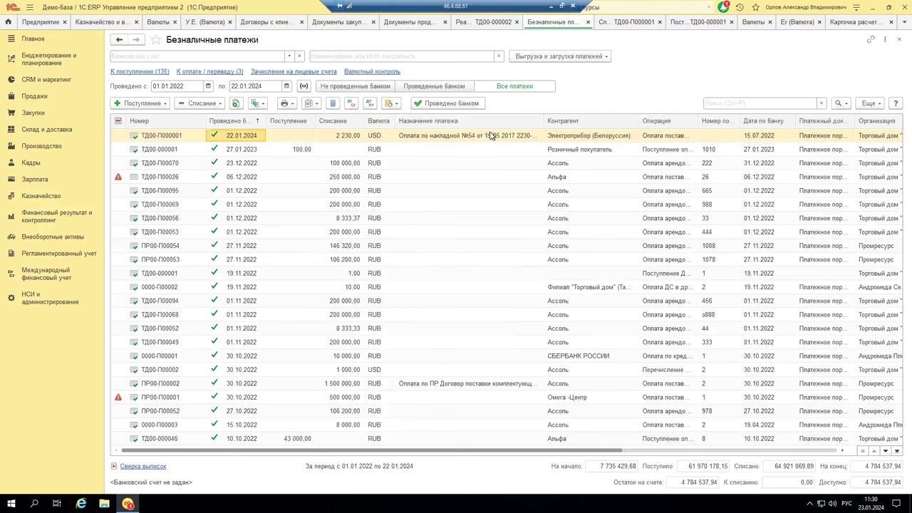
pyautogui.click(430, 137)
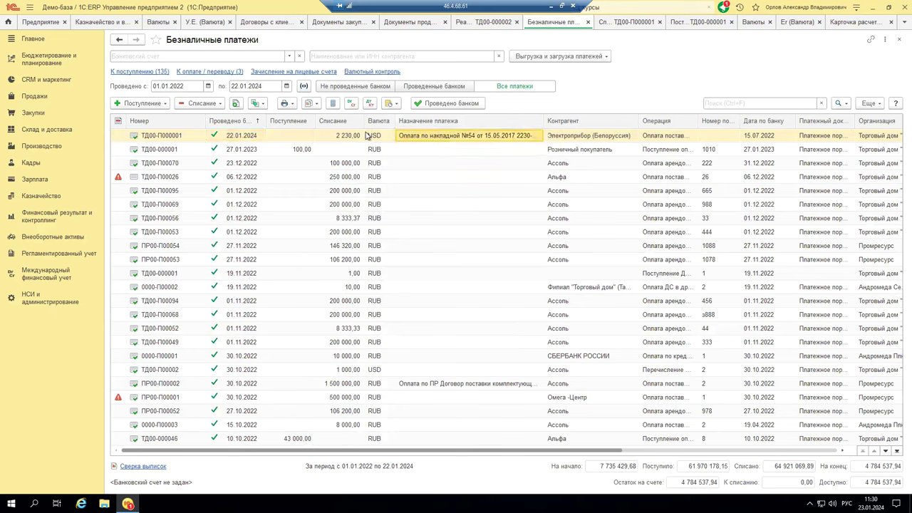
pyautogui.click(140, 104)
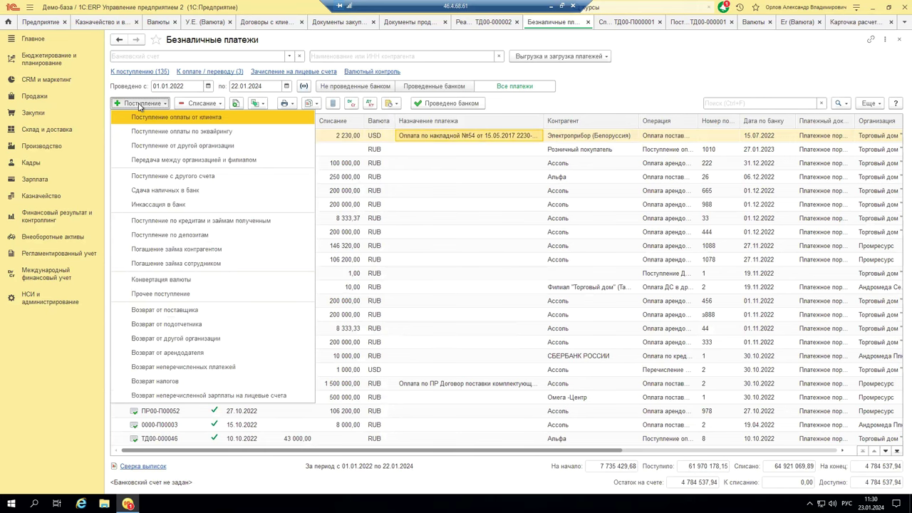
pyautogui.click(458, 139)
pyautogui.doubleClick(458, 139)
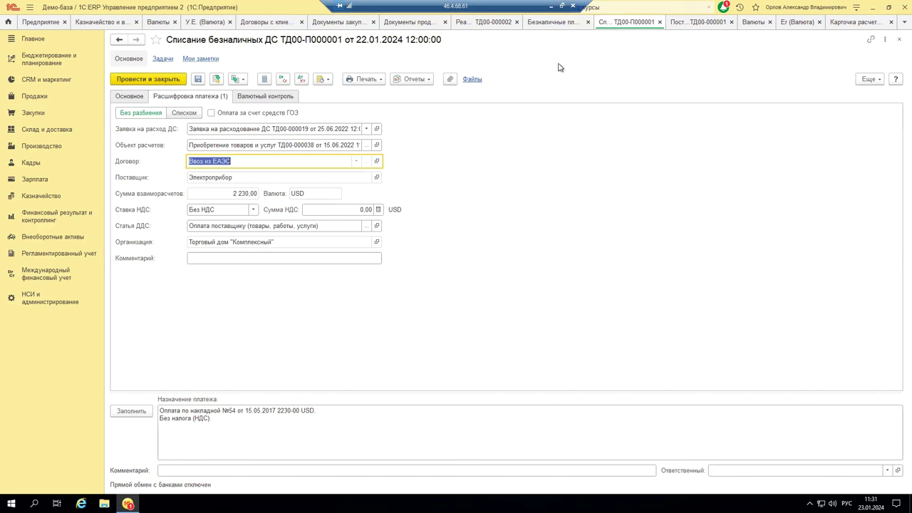
# Step: Switch to cashless receipt ТД00-000001 and inspect its available operations, bank number and date, and amount with currency
pyautogui.click(723, 28)
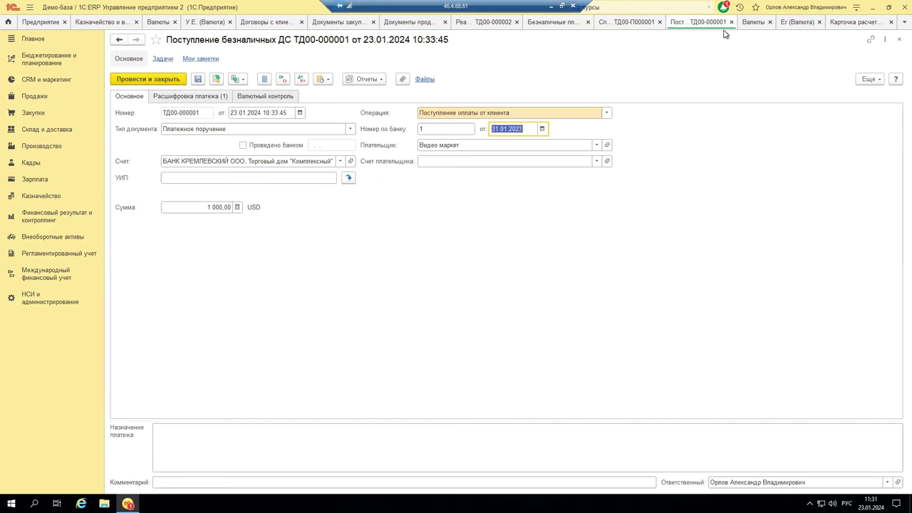
pyautogui.moveTo(396, 133)
pyautogui.click(607, 113)
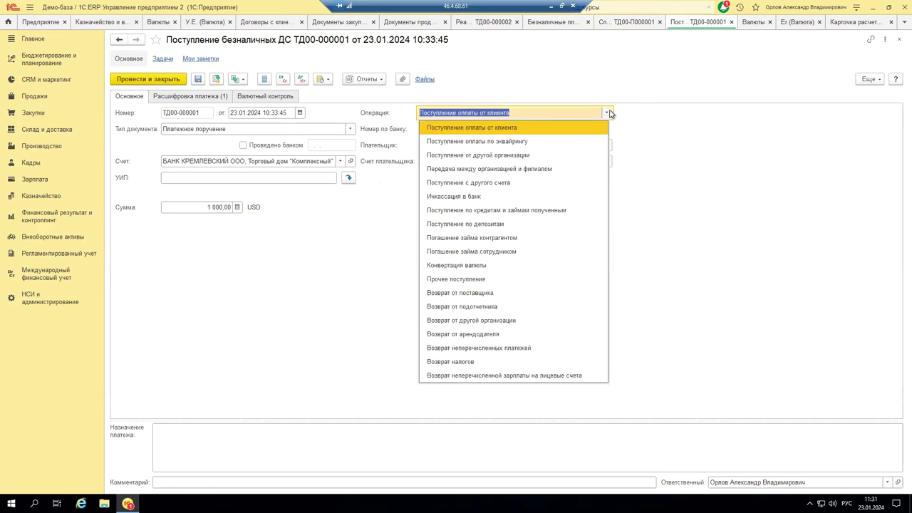
pyautogui.click(714, 133)
pyautogui.click(433, 130)
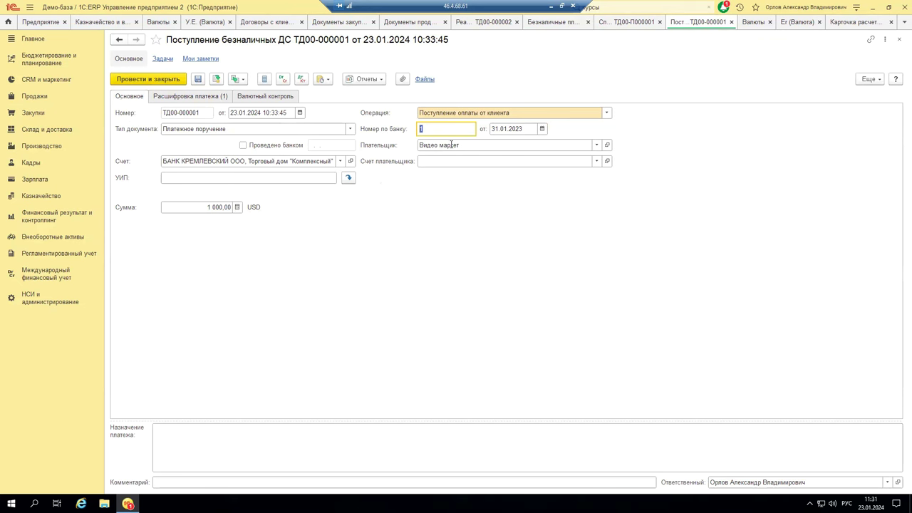
pyautogui.click(516, 128)
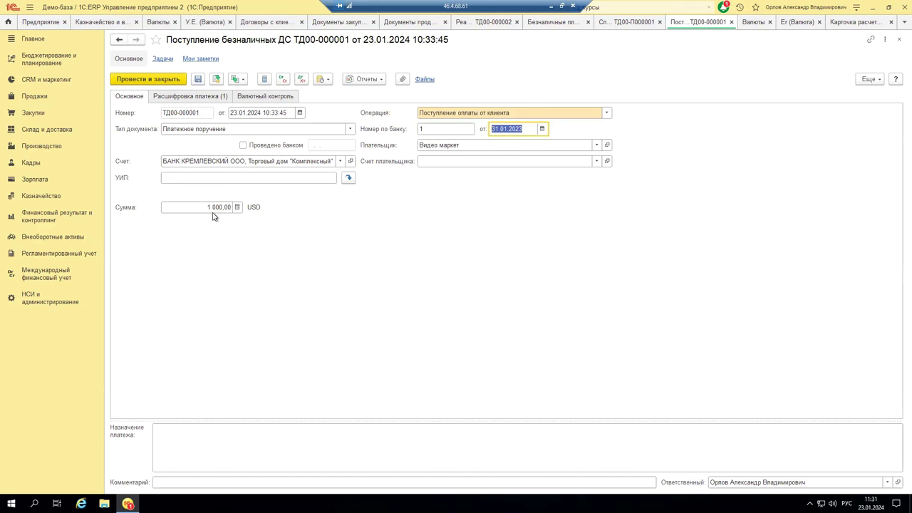
pyautogui.click(191, 205)
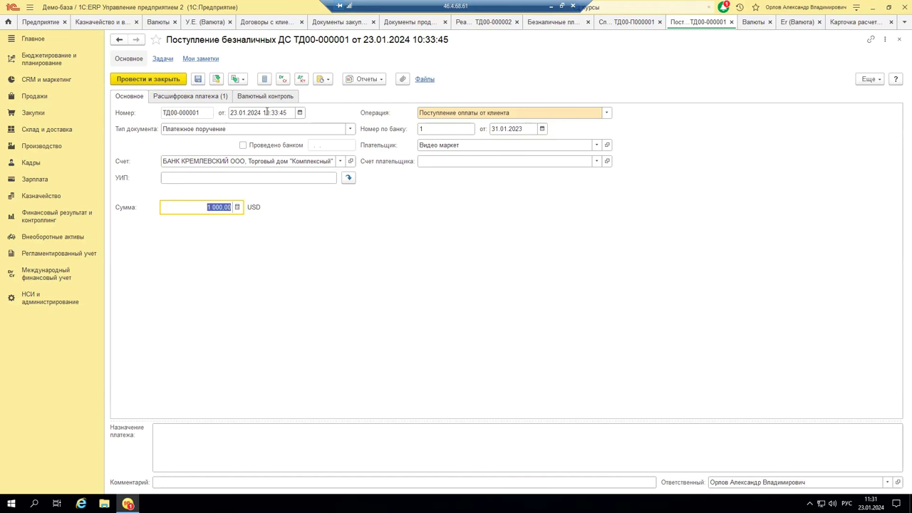
# Step: Examine the settlement amount, settlement currency, VAT taxation, VAT rate and VAT amount in the cashless receipt's payment breakdown
pyautogui.click(193, 99)
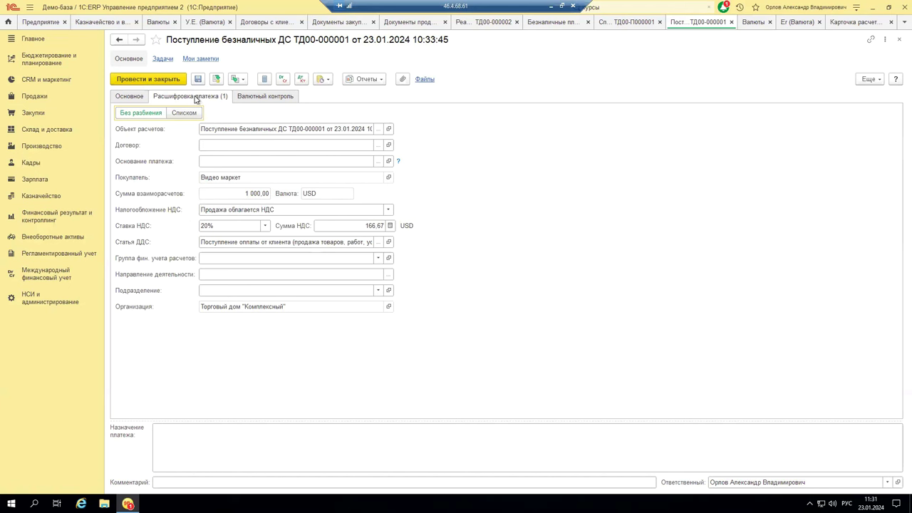
pyautogui.click(228, 193)
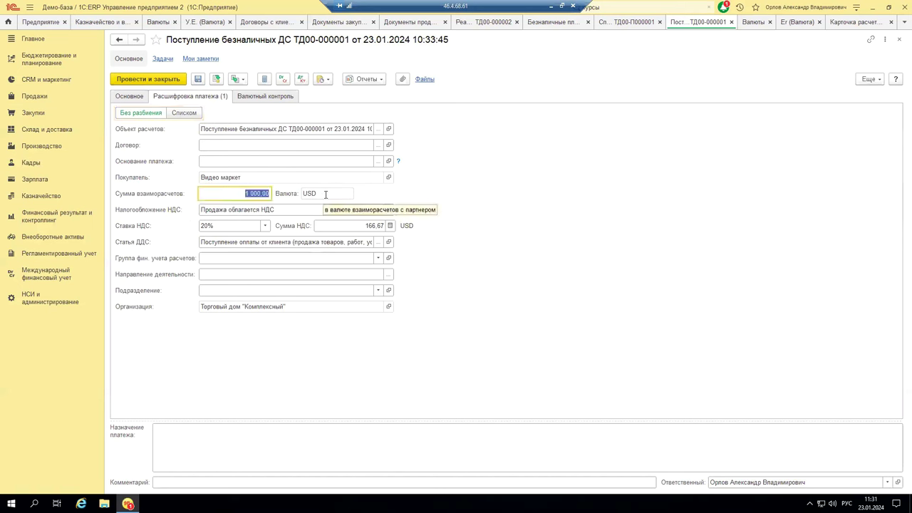
pyautogui.click(335, 193)
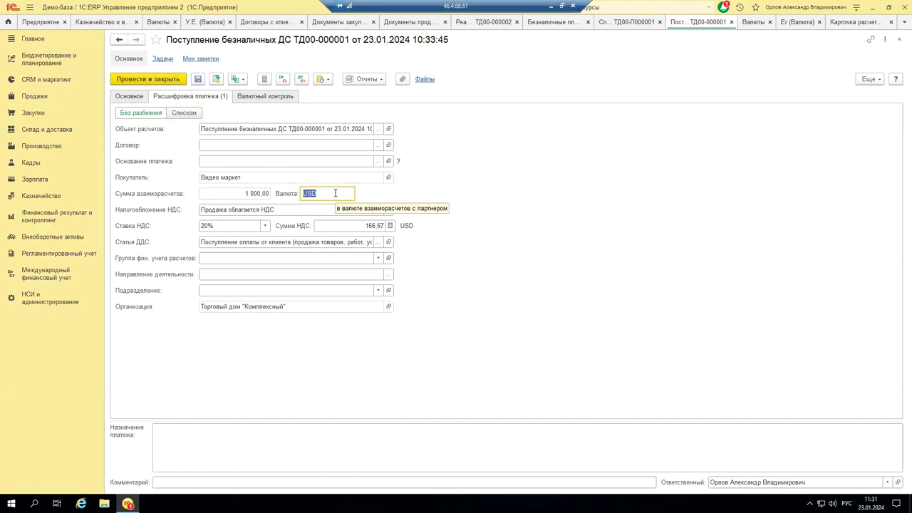
pyautogui.click(294, 209)
pyautogui.click(240, 223)
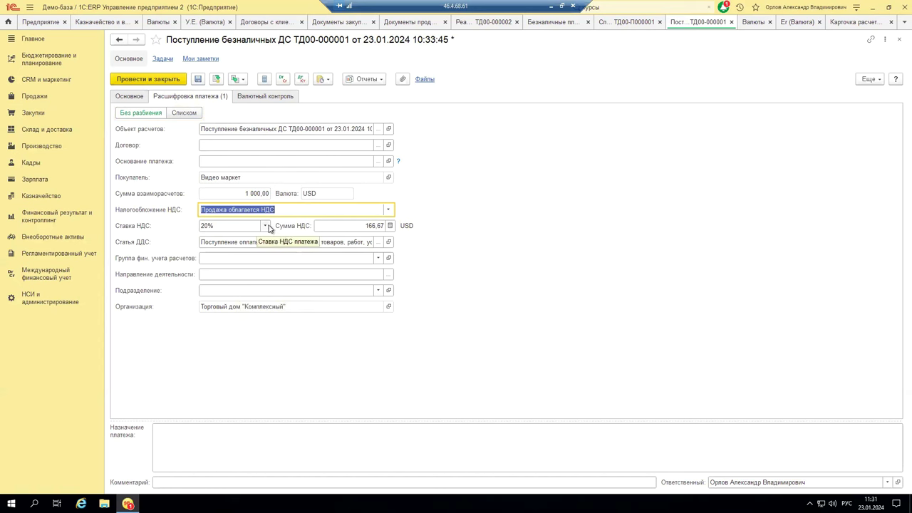
pyautogui.click(266, 226)
pyautogui.click(267, 226)
pyautogui.click(221, 253)
pyautogui.click(352, 224)
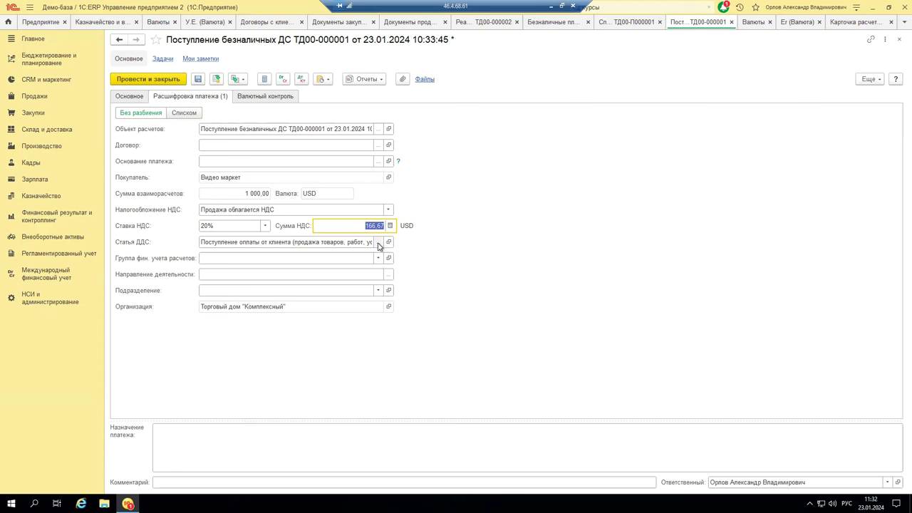
# Step: Choose Поступление оплаты от клиента (продажа товаров, работ, услуг) as the cash flow item of the cashless receipt
pyautogui.click(378, 242)
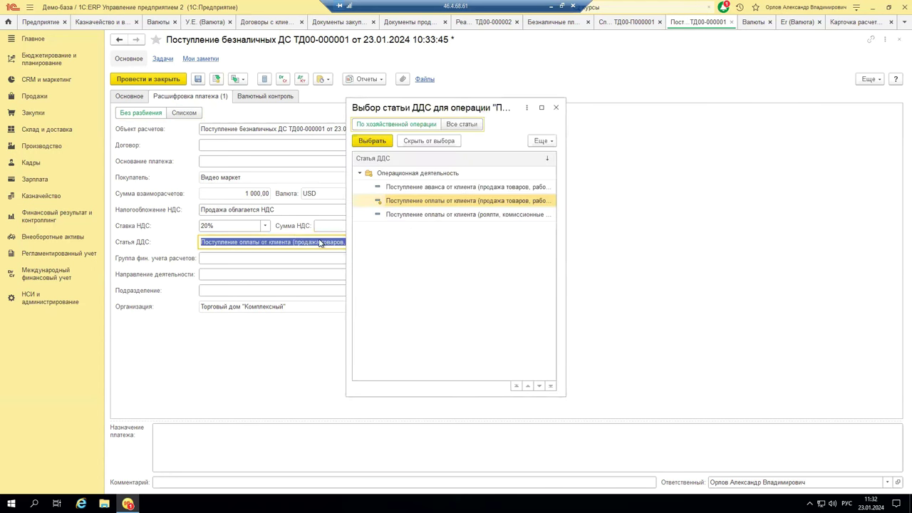
pyautogui.click(360, 175)
pyautogui.click(359, 187)
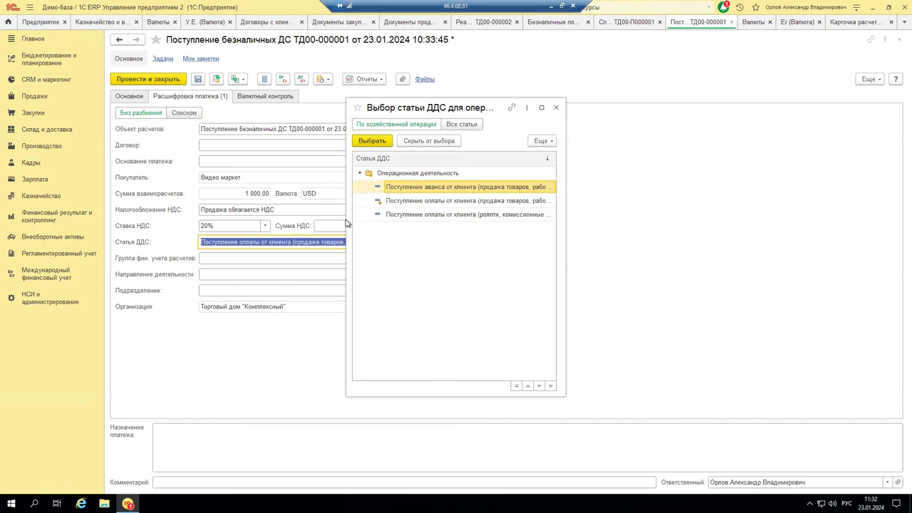
pyautogui.click(422, 202)
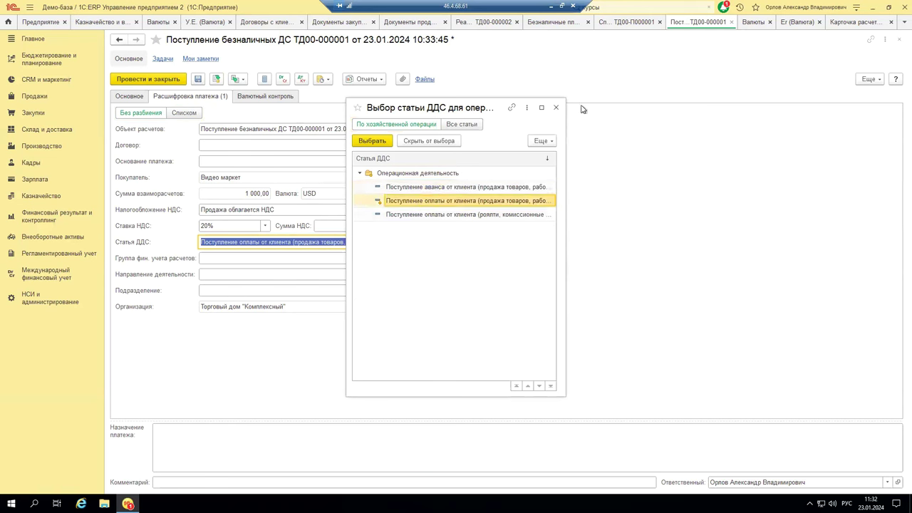
pyautogui.doubleClick(488, 201)
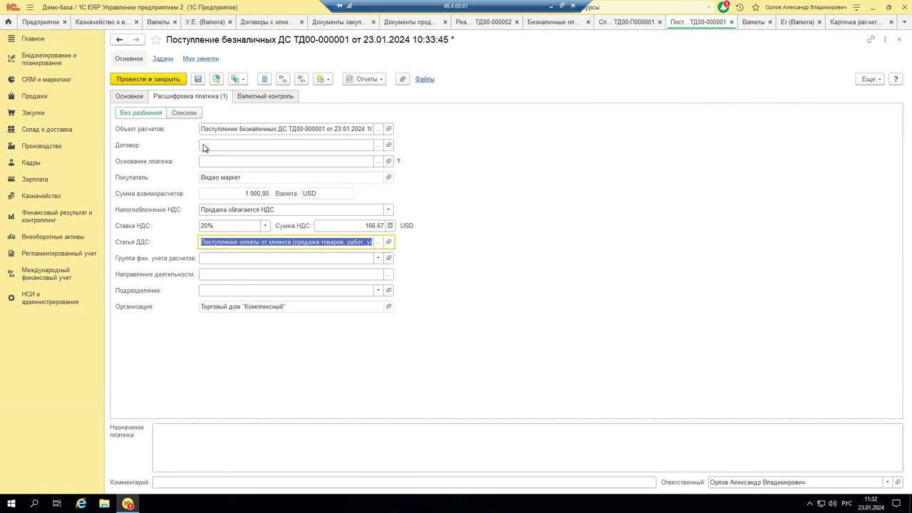
# Step: Post the cashless receipt, check its regulated accounting entries, and close them
pyautogui.click(217, 79)
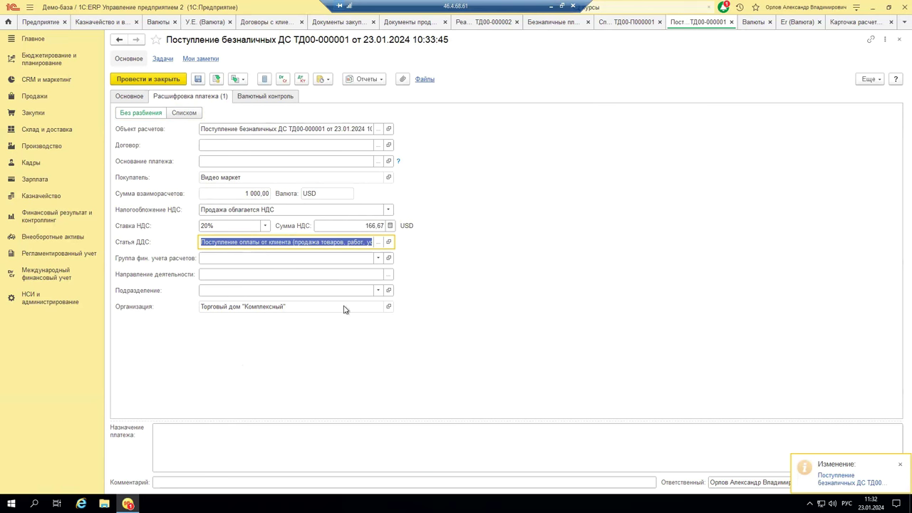
pyautogui.click(300, 80)
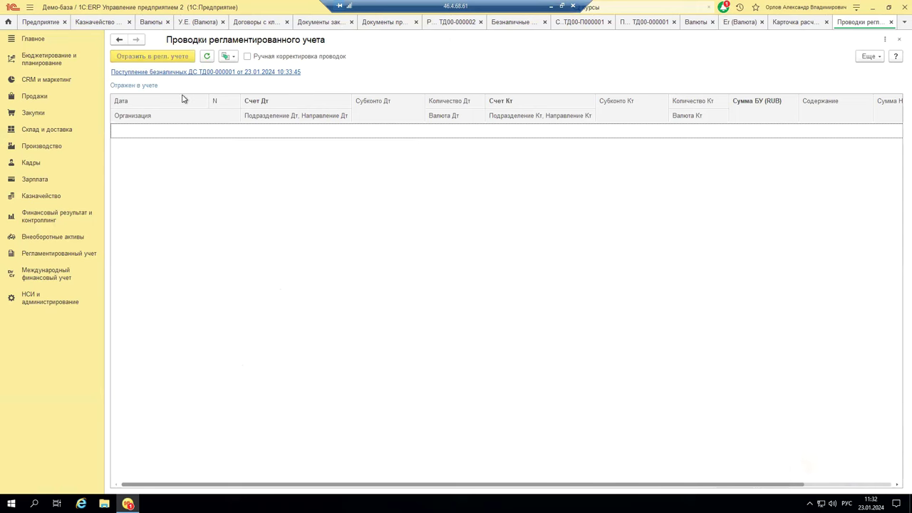
pyautogui.click(891, 22)
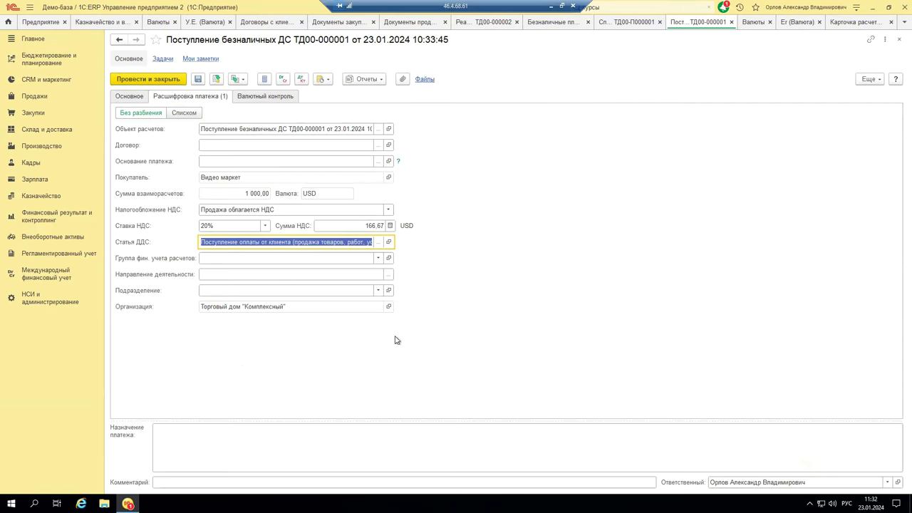
# Step: Set the cashless receipt's currency operation code to 11100 for currency control
pyautogui.click(263, 99)
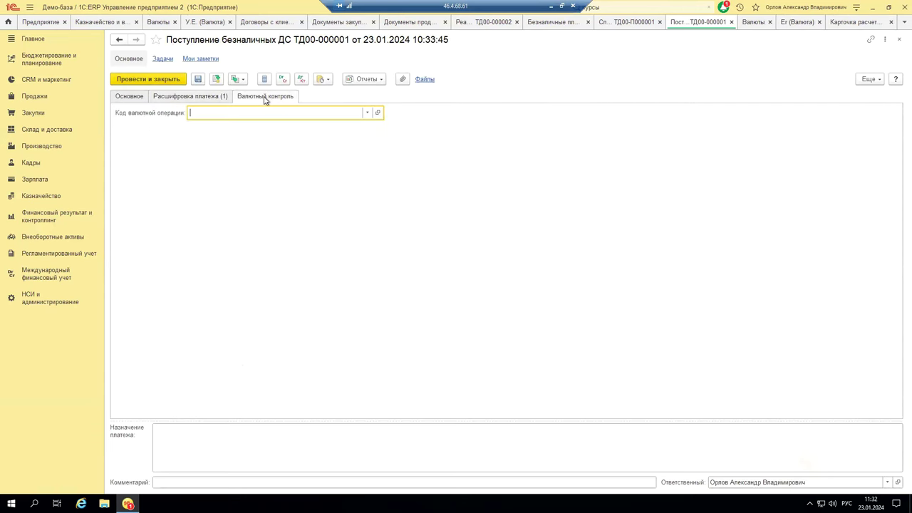
pyautogui.click(120, 97)
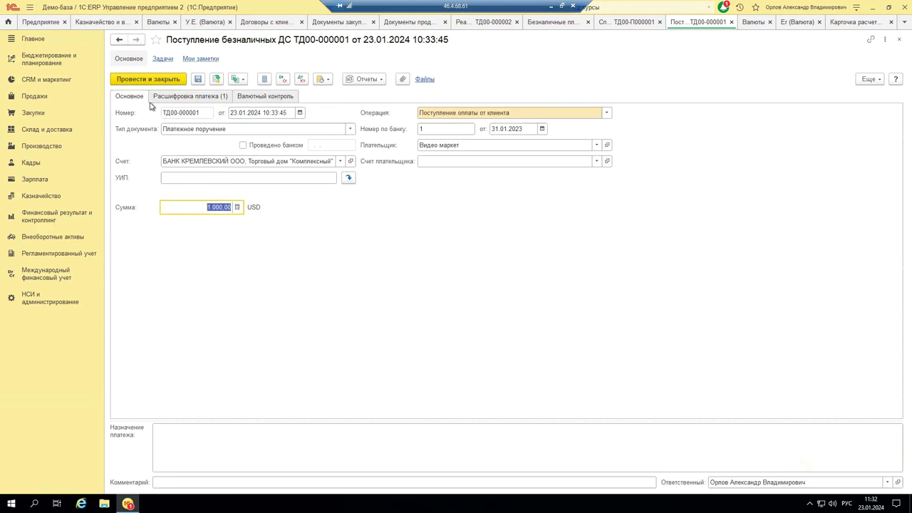
pyautogui.click(267, 97)
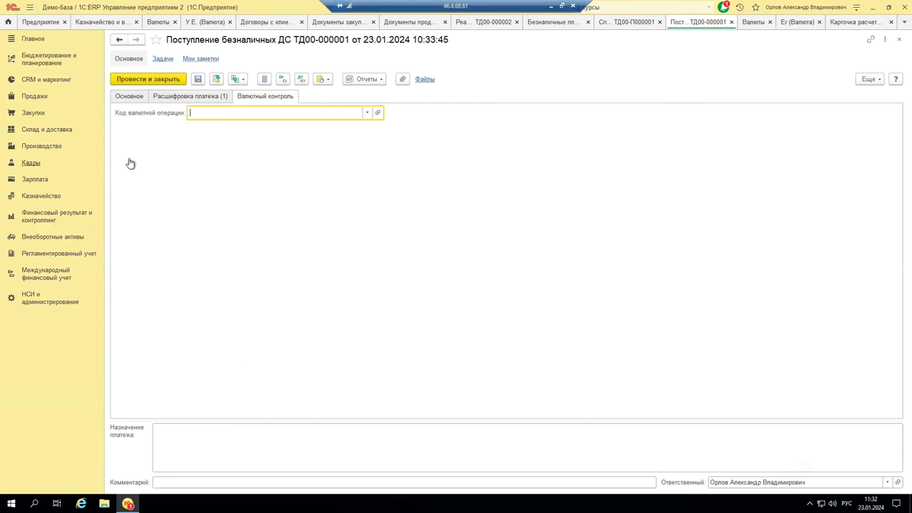
pyautogui.click(367, 112)
pyautogui.click(212, 177)
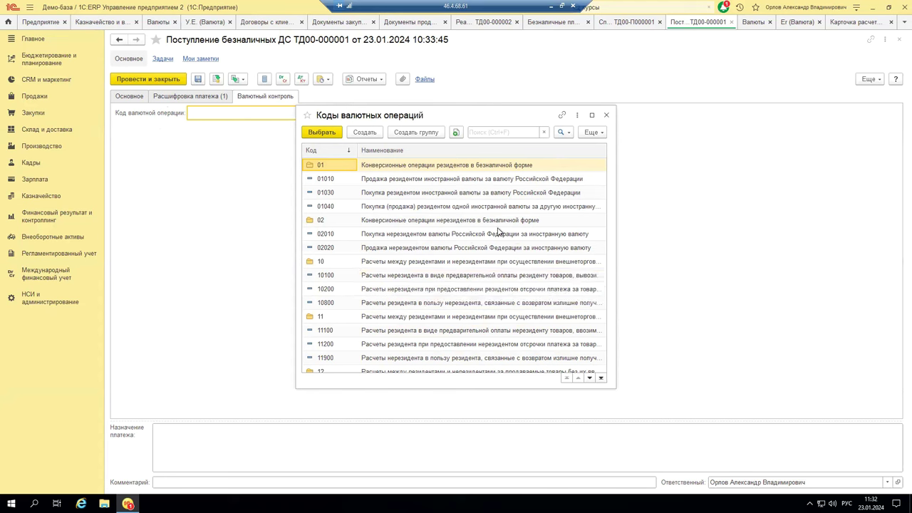
pyautogui.click(388, 192)
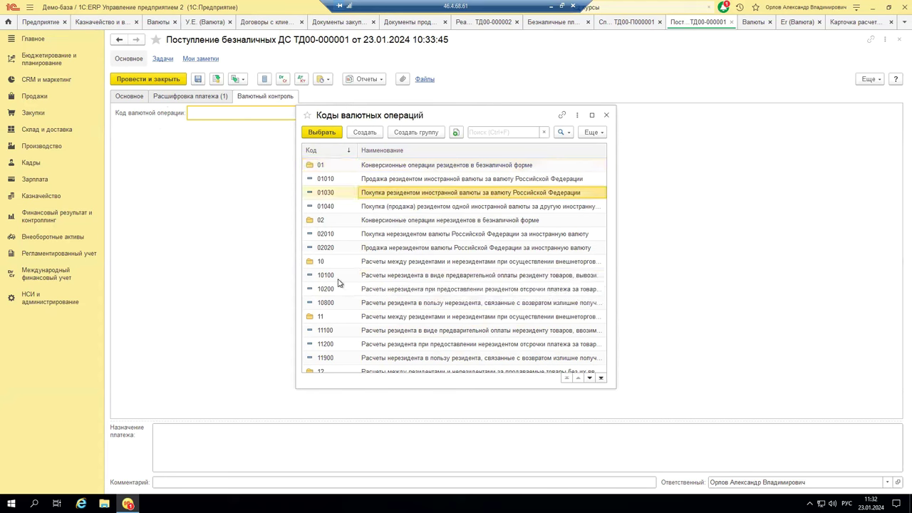
pyautogui.doubleClick(506, 318)
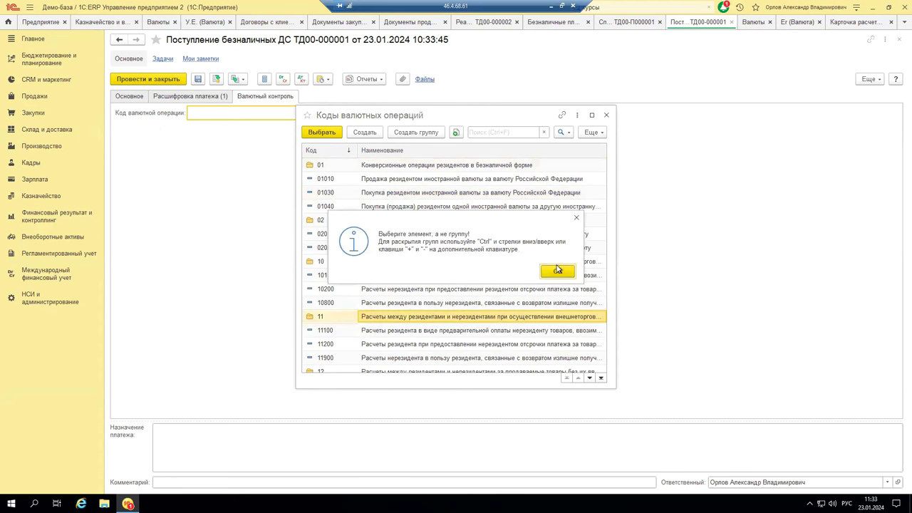
pyautogui.click(576, 217)
pyautogui.click(413, 332)
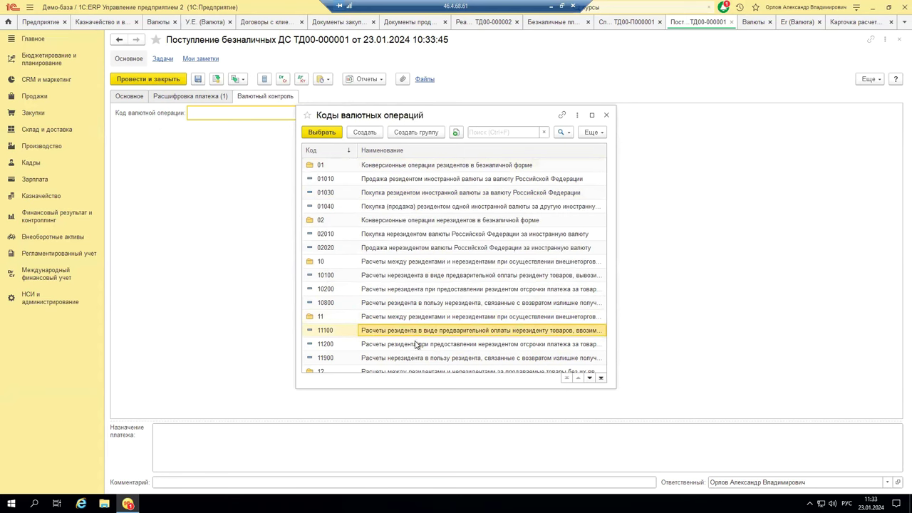
pyautogui.doubleClick(450, 331)
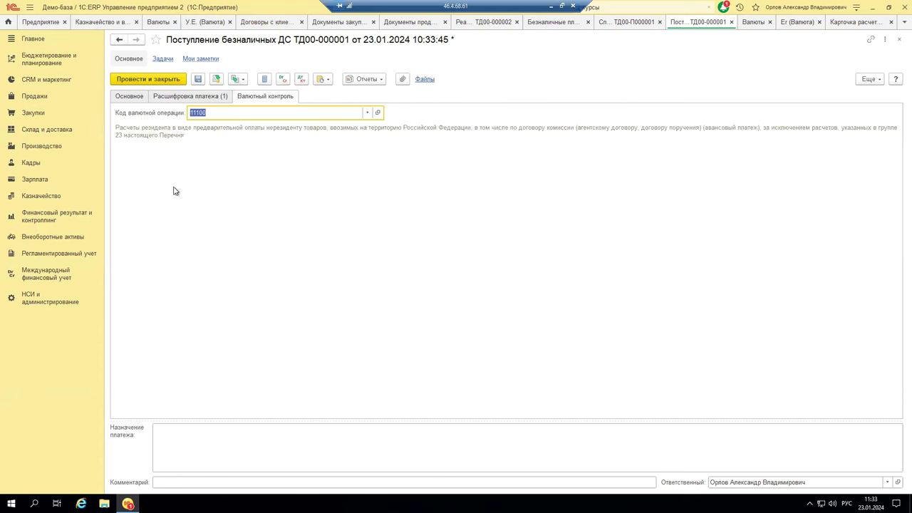
# Step: Review the receipt's main data and payment breakdown, and check the currency on the card of its bank account
pyautogui.click(126, 99)
pyautogui.click(265, 97)
pyautogui.click(202, 98)
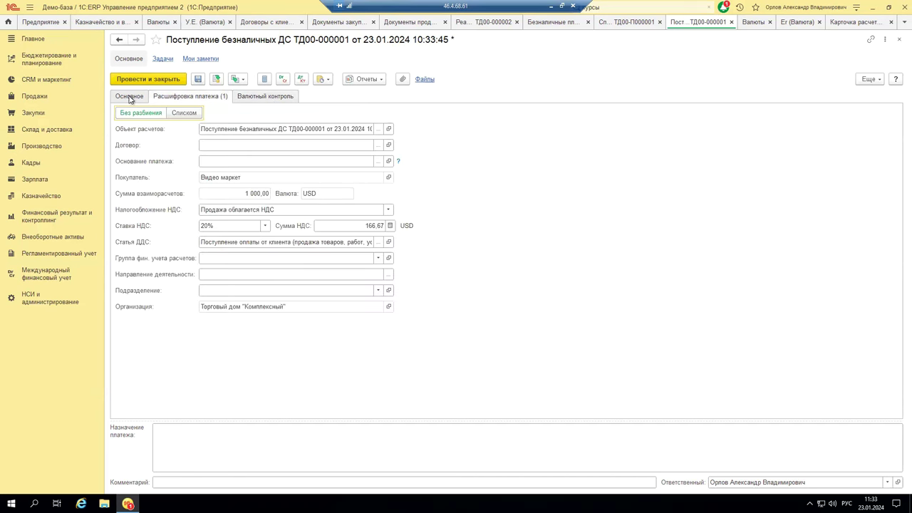
pyautogui.click(131, 96)
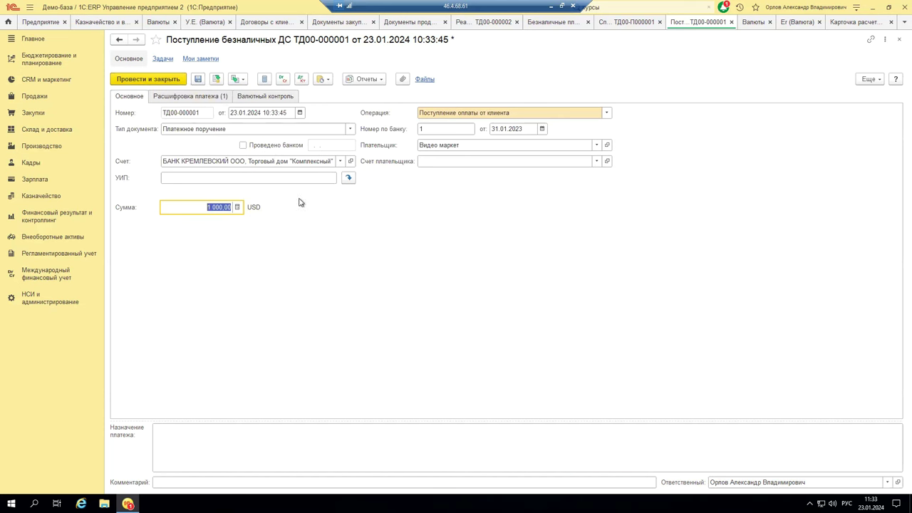
pyautogui.click(351, 161)
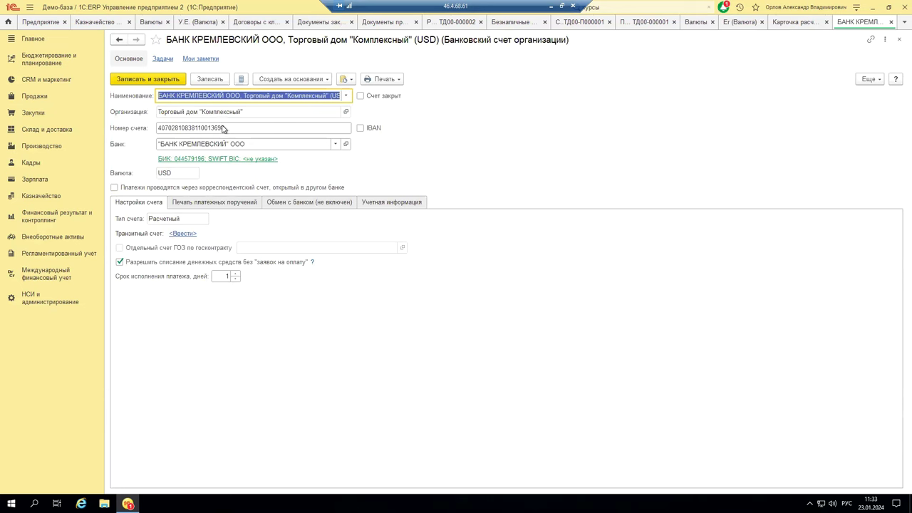
pyautogui.click(185, 173)
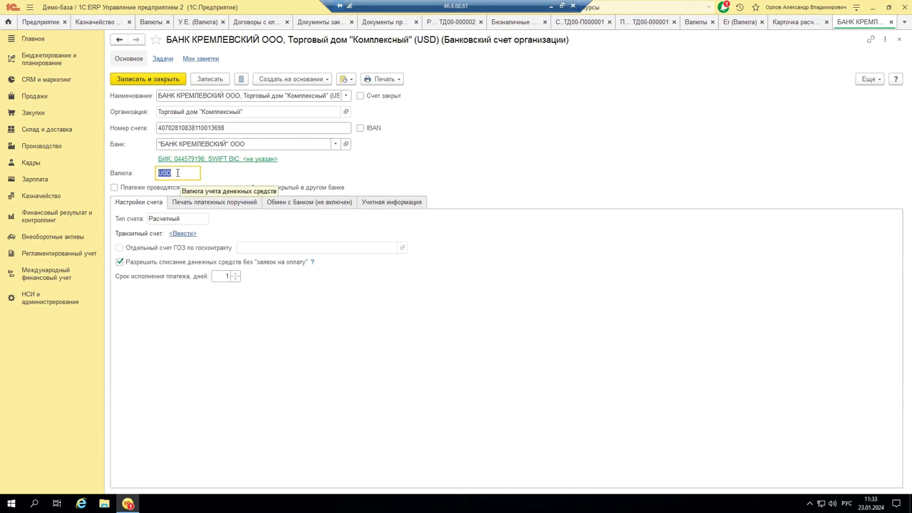
pyautogui.click(890, 22)
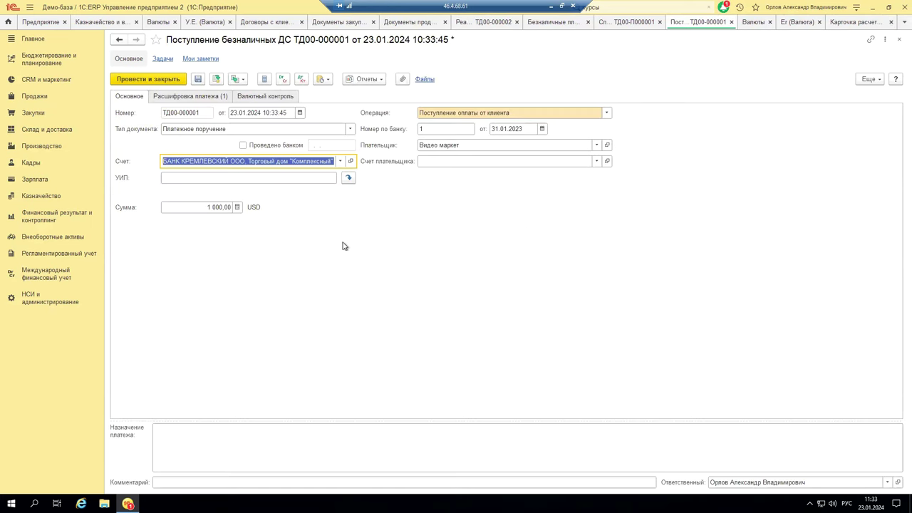
# Step: Create a new organization bank account from the receipt's account selection list and name it расчетный в УЕ
pyautogui.click(339, 161)
pyautogui.click(187, 198)
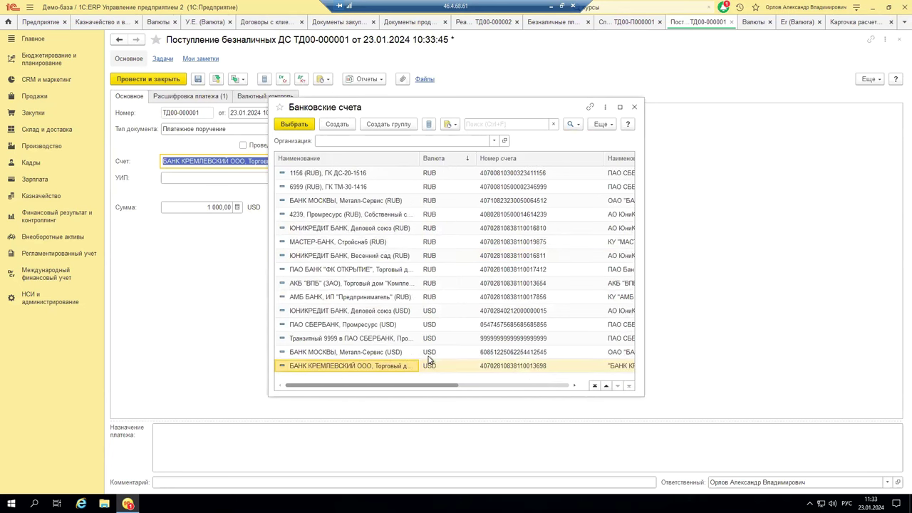
pyautogui.click(337, 123)
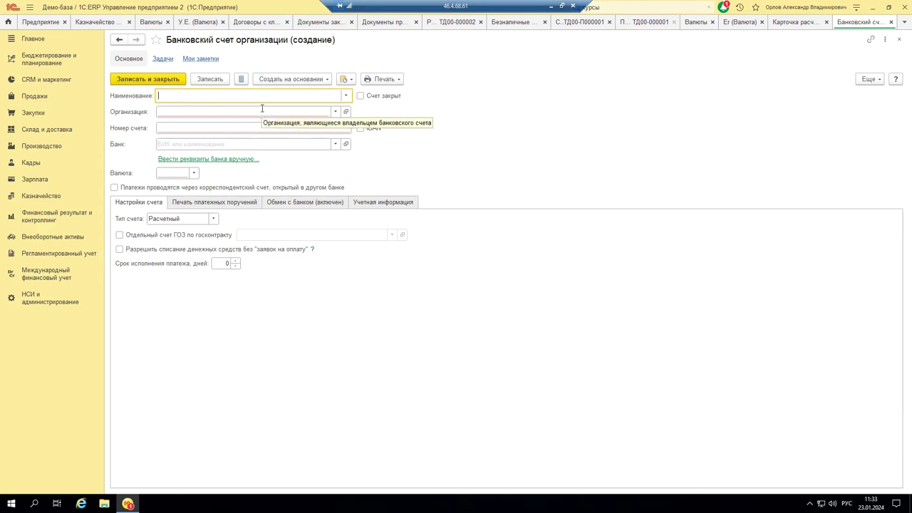
pyautogui.write('расчетный в УЕ')
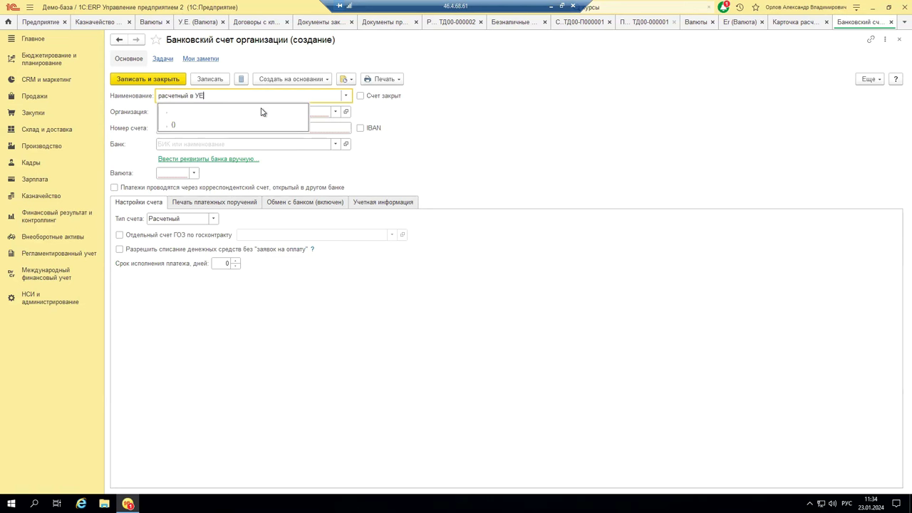
pyautogui.click(200, 95)
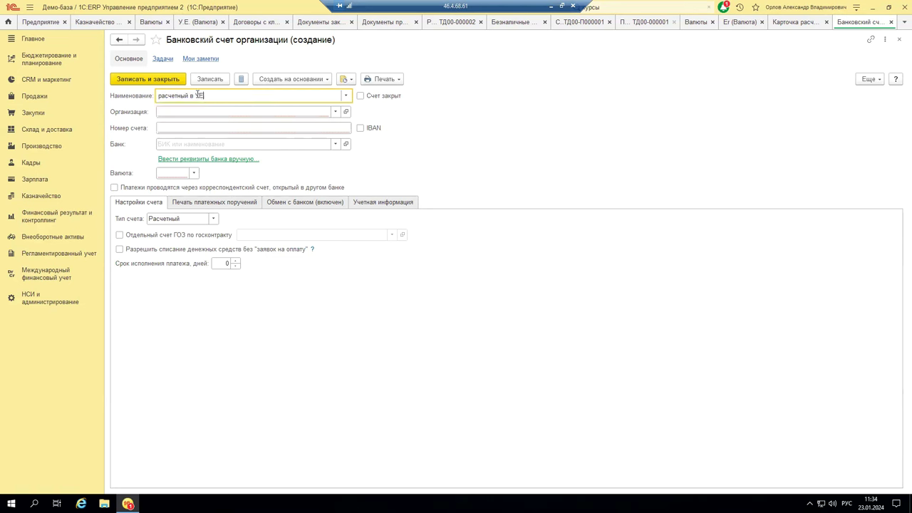
pyautogui.moveTo(195, 97); pyautogui.dragTo(208, 96)
# Step: Set the new account's organization to Деловой союз, its bank to АЛТАЙСКИЙ РФ АО "РОССЕЛЬХОЗБАНК" and its currency to CNY
pyautogui.click(326, 113)
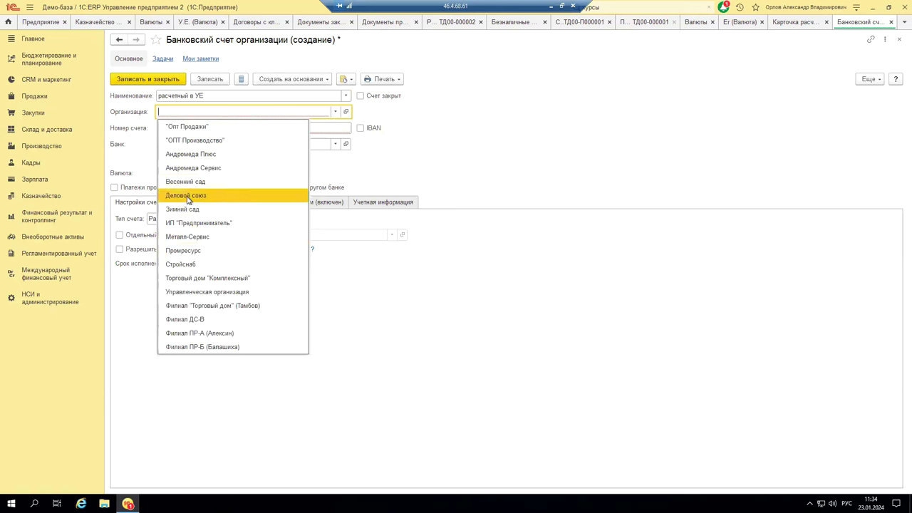
pyautogui.click(187, 195)
pyautogui.click(326, 130)
pyautogui.hotkey('ctrl', 'v')
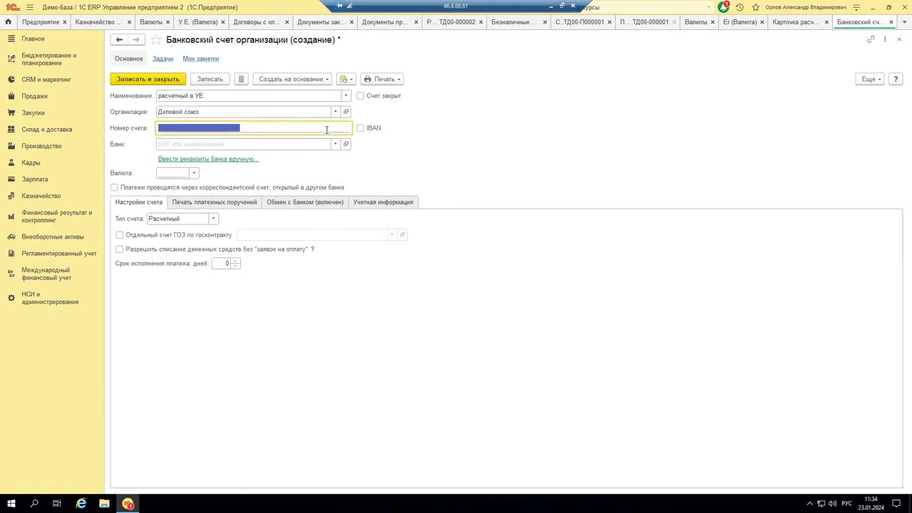
pyautogui.click(279, 145)
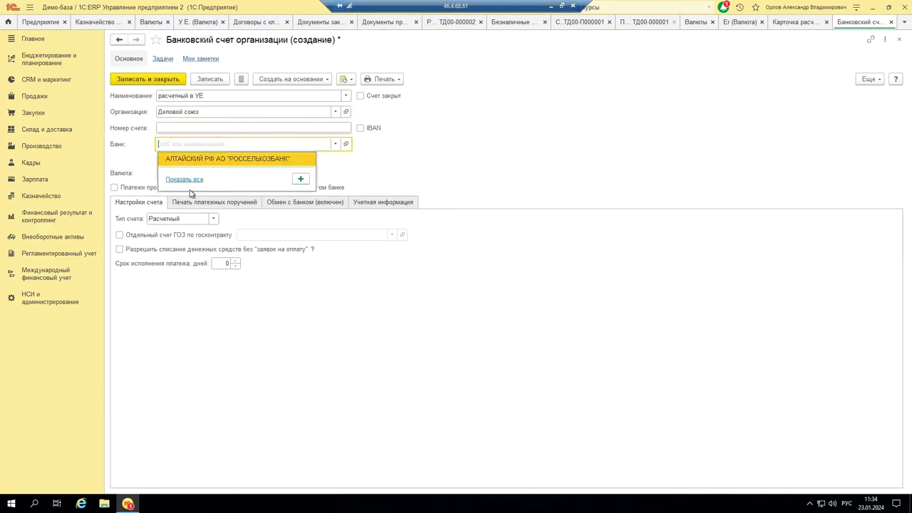
pyautogui.click(203, 159)
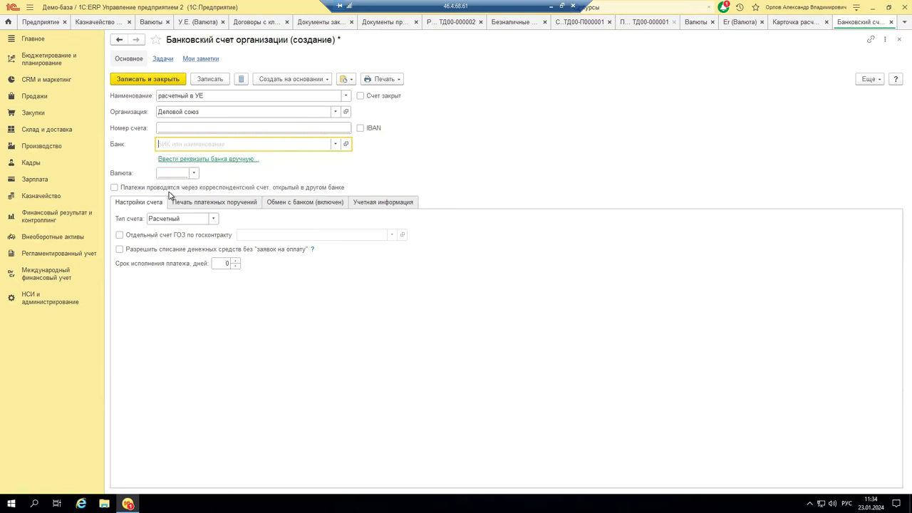
pyautogui.click(194, 173)
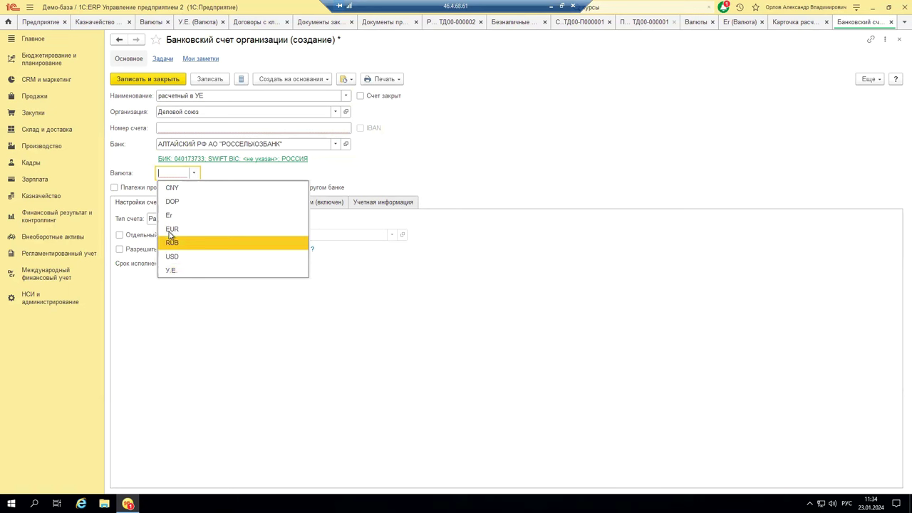
pyautogui.click(174, 188)
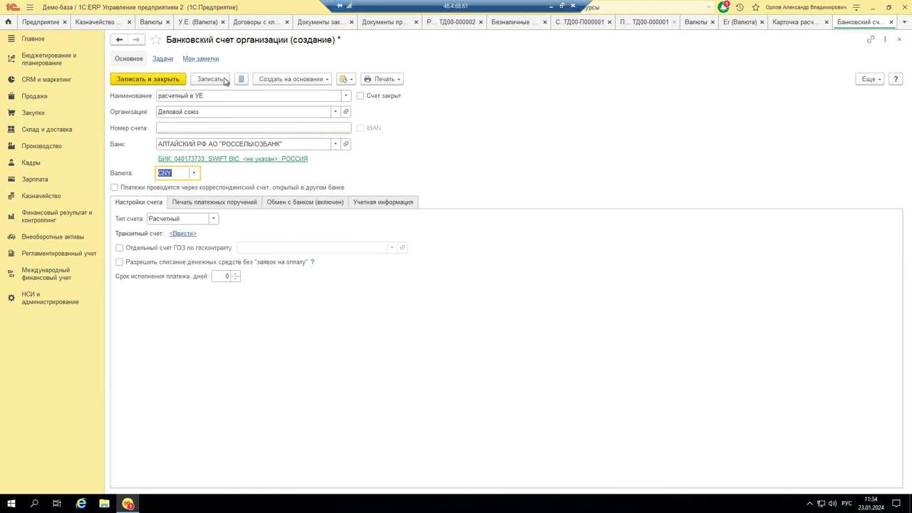
# Step: Replace the new account's name with the suggested АЛТАЙСКИЙ РФ АО "РОССЕЛЬХОЗБАНК", Деловой союз (CNY)
pyautogui.click(204, 95)
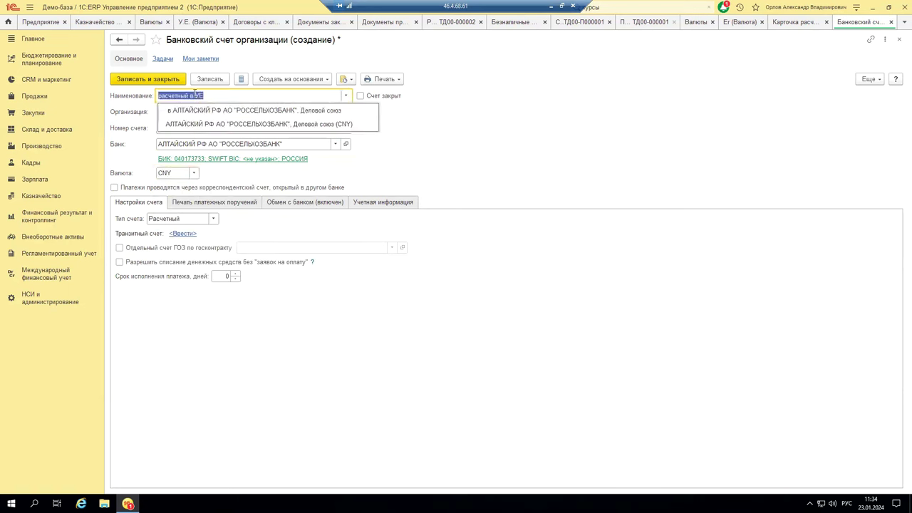
pyautogui.doubleClick(200, 96)
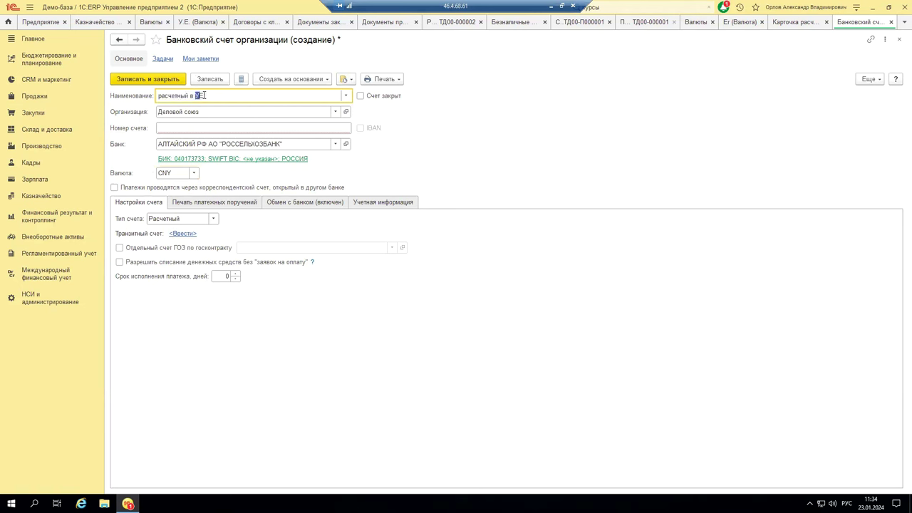
pyautogui.write('CNY')
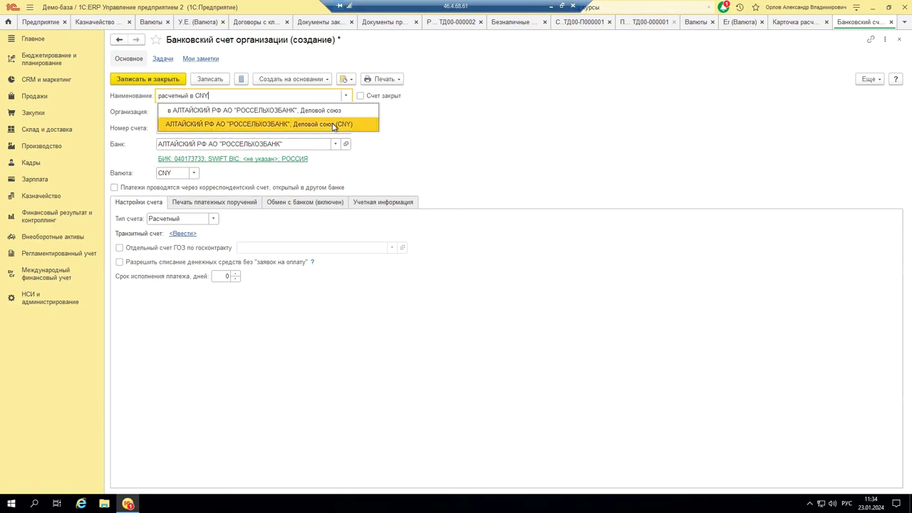
pyautogui.press('Return')
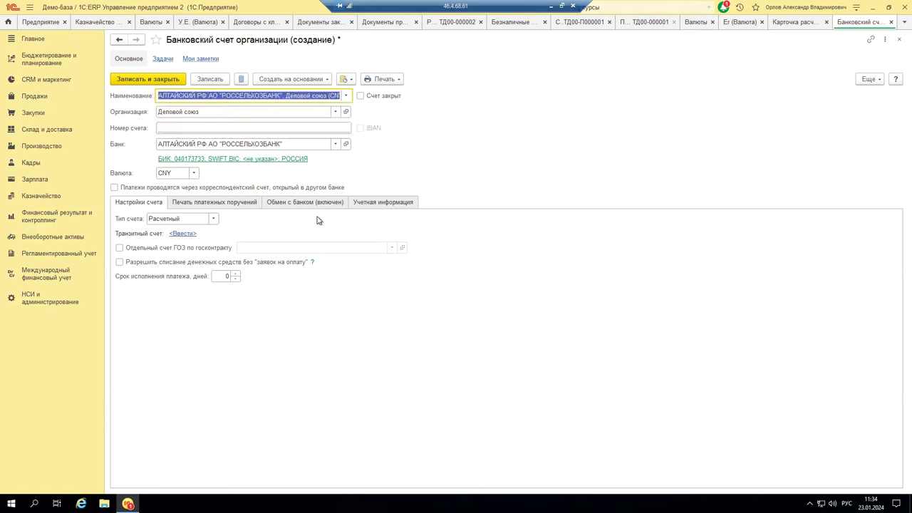
pyautogui.click(290, 95)
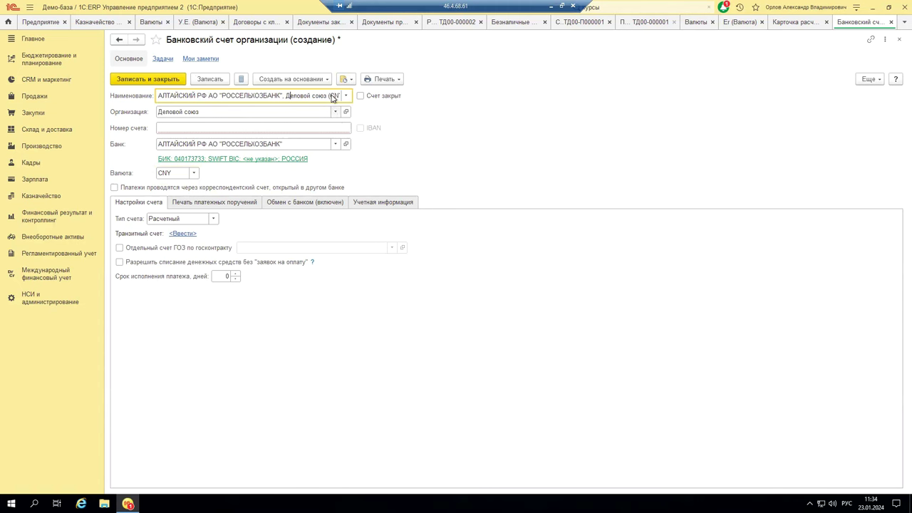
# Step: Examine the new account's payment order printing, bank exchange and accounting settings, and leave the account and the account list without saving
pyautogui.click(228, 202)
pyautogui.click(309, 202)
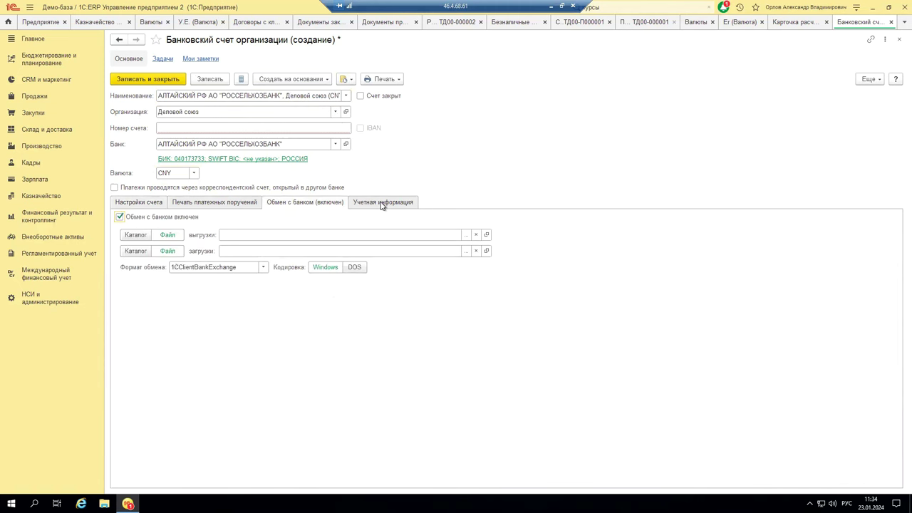
pyautogui.click(383, 202)
pyautogui.click(128, 205)
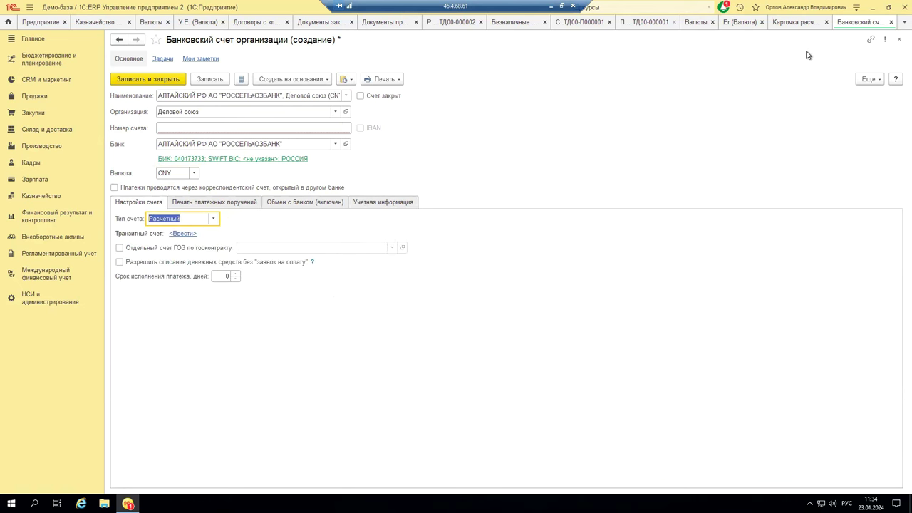
pyautogui.click(890, 22)
pyautogui.click(487, 272)
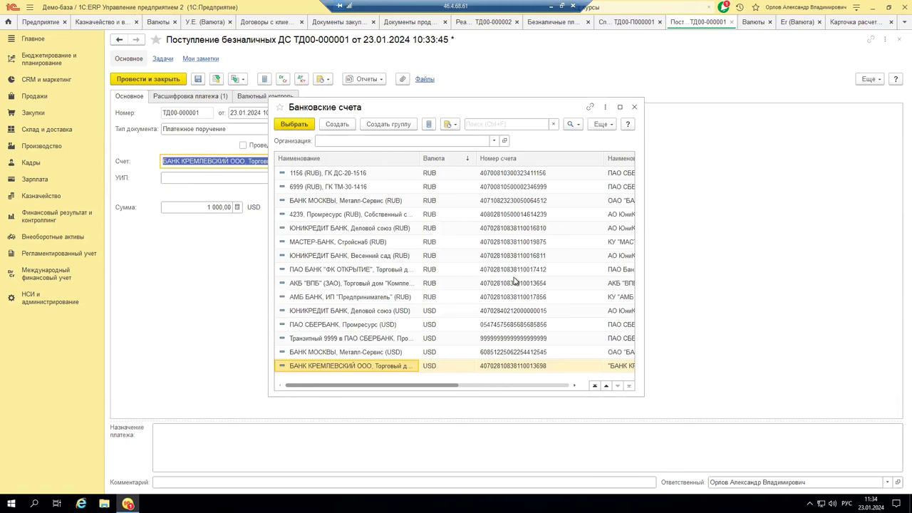
pyautogui.click(634, 108)
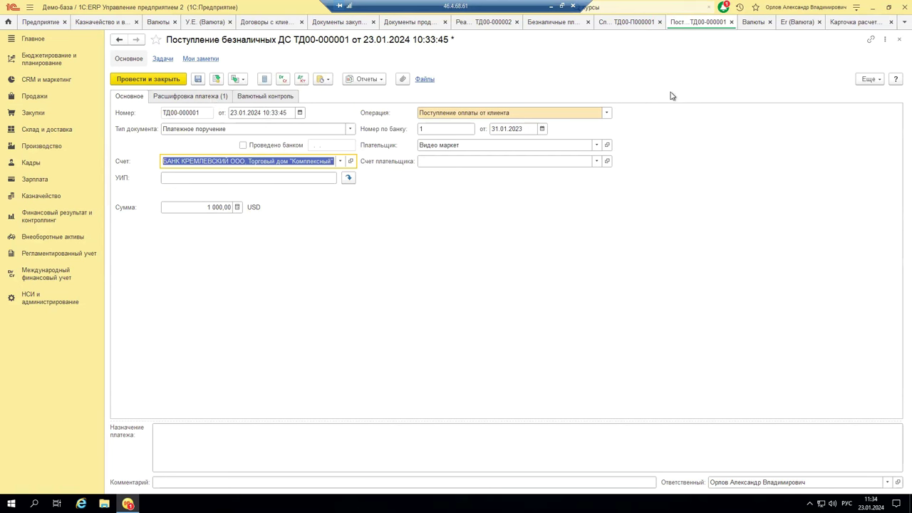
# Step: Close the cashless receipt and show the write-off operations available in the Безналичные платежи list
pyautogui.click(731, 24)
pyautogui.press('Escape')
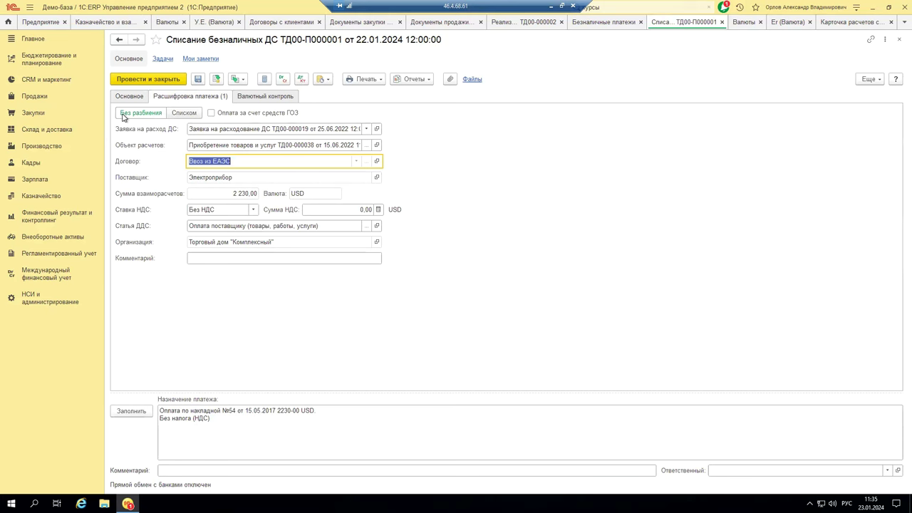
pyautogui.click(40, 196)
pyautogui.click(160, 225)
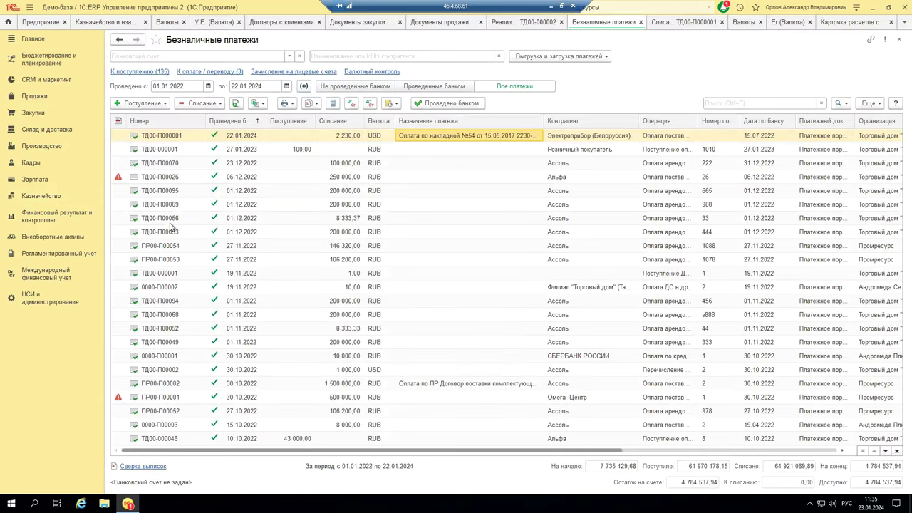
pyautogui.click(218, 104)
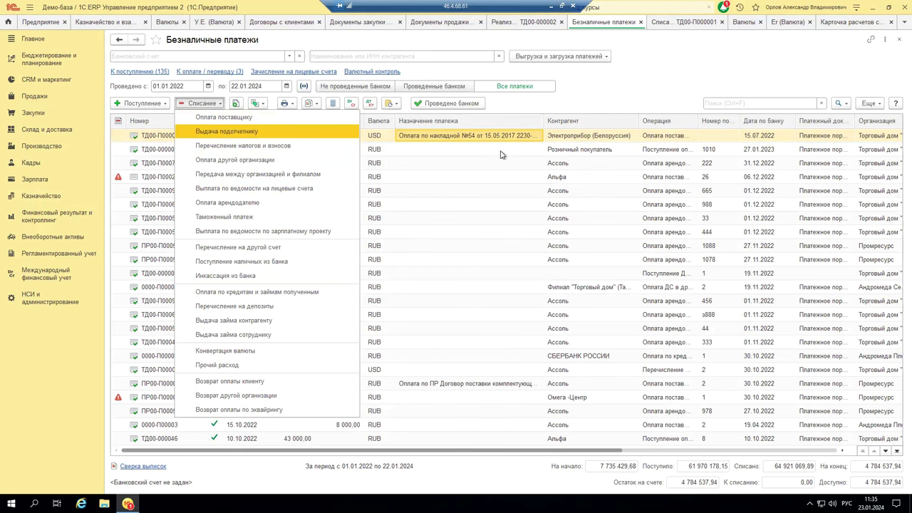
# Step: Open the 2 230,00 USD write-off to Электроприбор (Белоруссия), examine its linked expense request and close the request
pyautogui.click(369, 133)
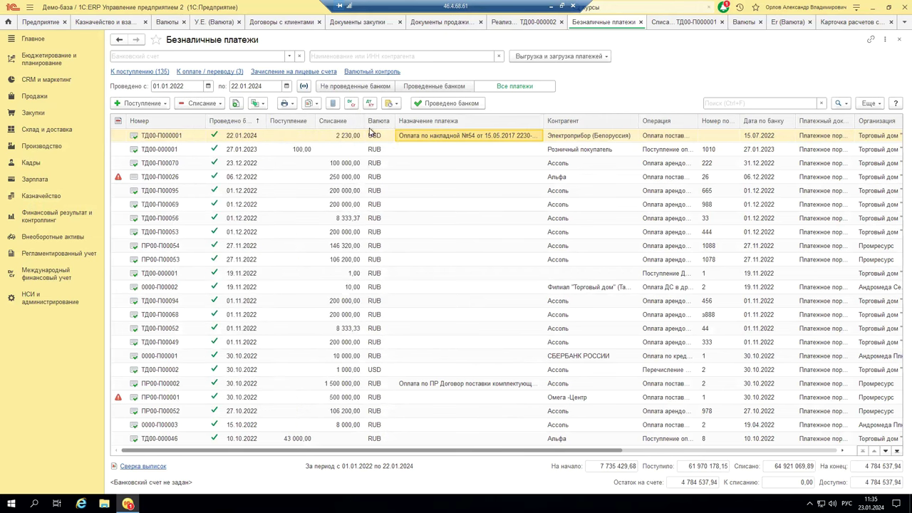
pyautogui.doubleClick(451, 141)
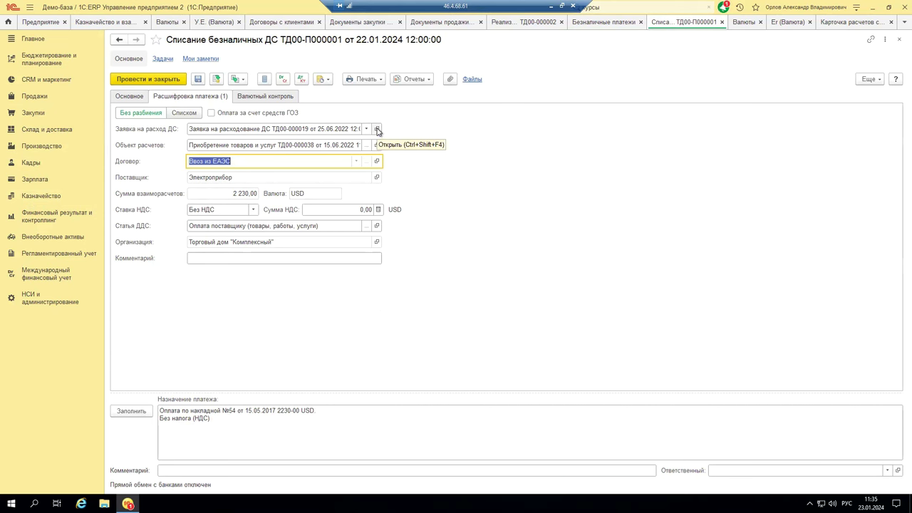
pyautogui.click(376, 129)
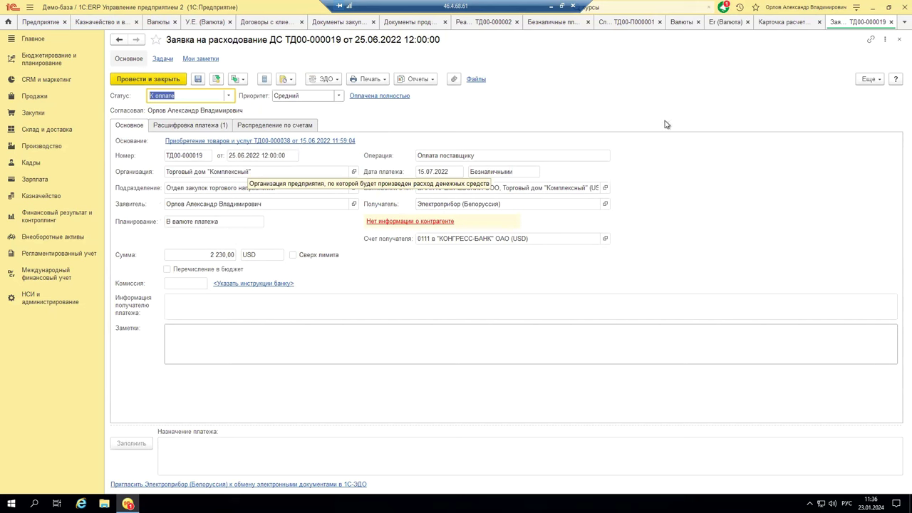
pyautogui.click(890, 22)
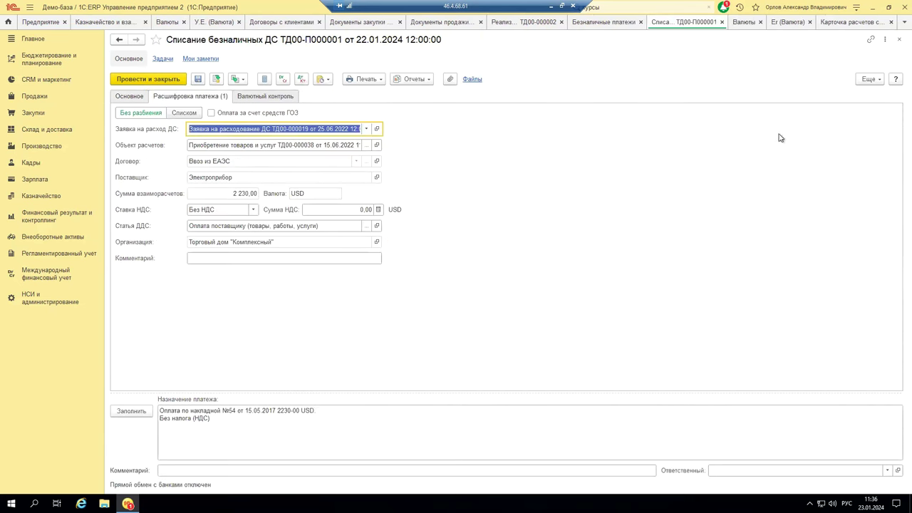
# Step: Reopen the linked expense request, examine which documents can be created on its basis, and close it
pyautogui.click(377, 128)
pyautogui.click(870, 79)
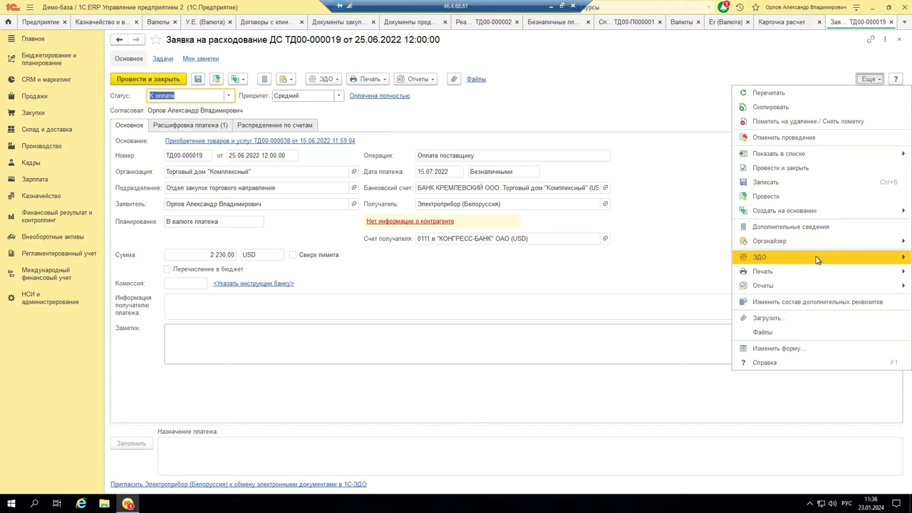
pyautogui.moveTo(804, 211)
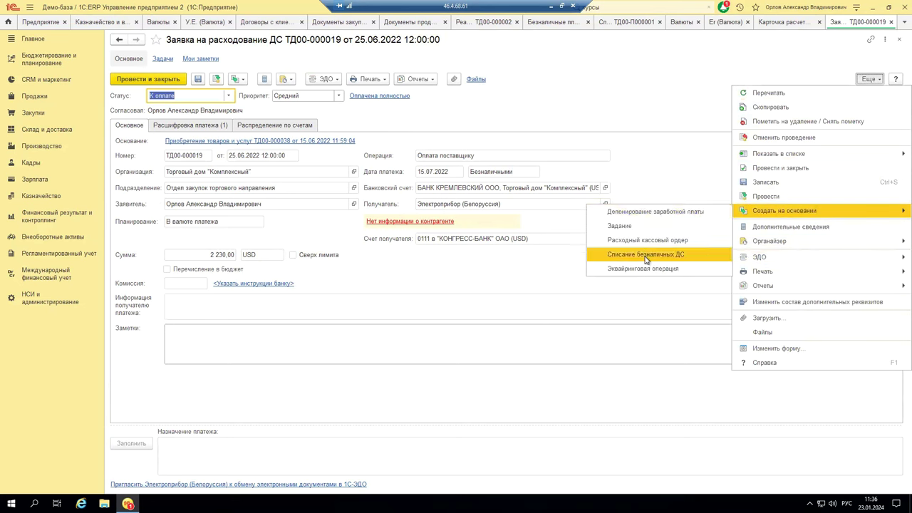
pyautogui.click(697, 100)
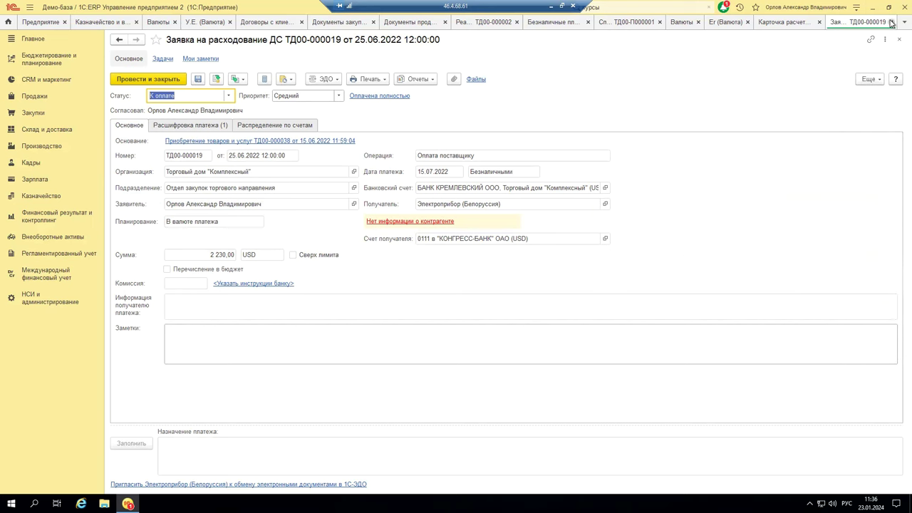
pyautogui.click(899, 39)
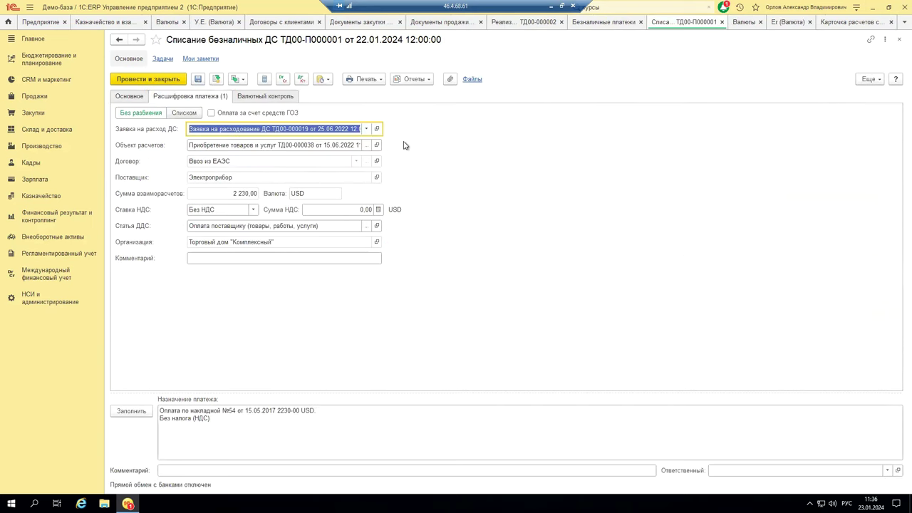
# Step: Set the write-off's settlement object to the Приобретение товаров и услуг document dated 22.01.2024
pyautogui.click(365, 146)
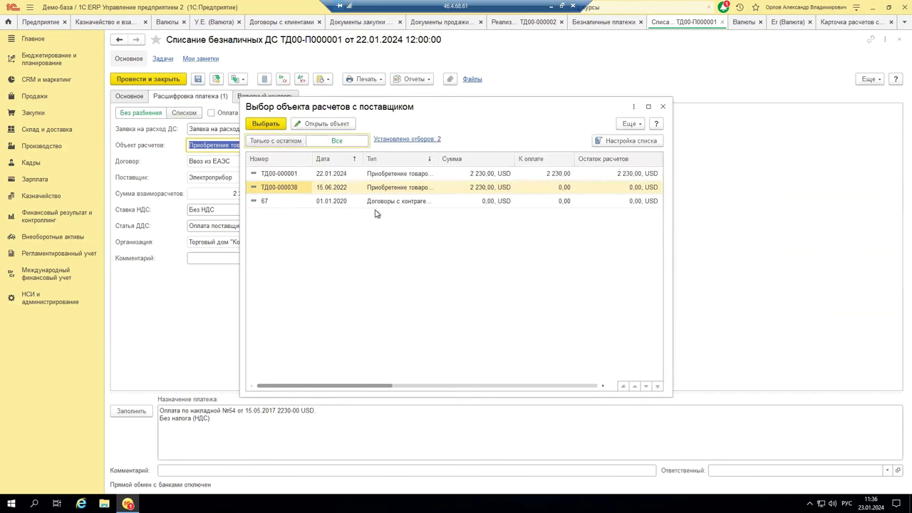
pyautogui.moveTo(381, 389); pyautogui.dragTo(281, 378)
pyautogui.doubleClick(418, 175)
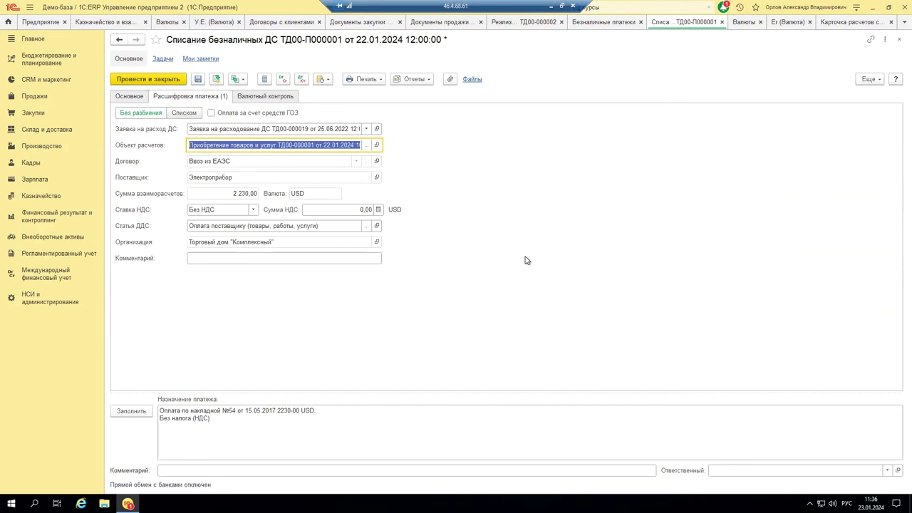
# Step: Examine the settlement and currency terms of the Ввоз из ЕАЭС contract, and close the contract
pyautogui.click(376, 161)
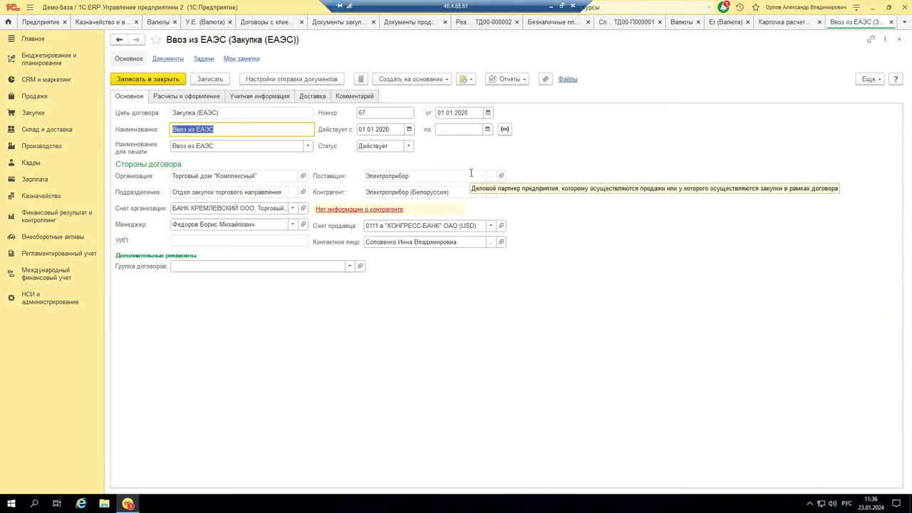
pyautogui.click(186, 96)
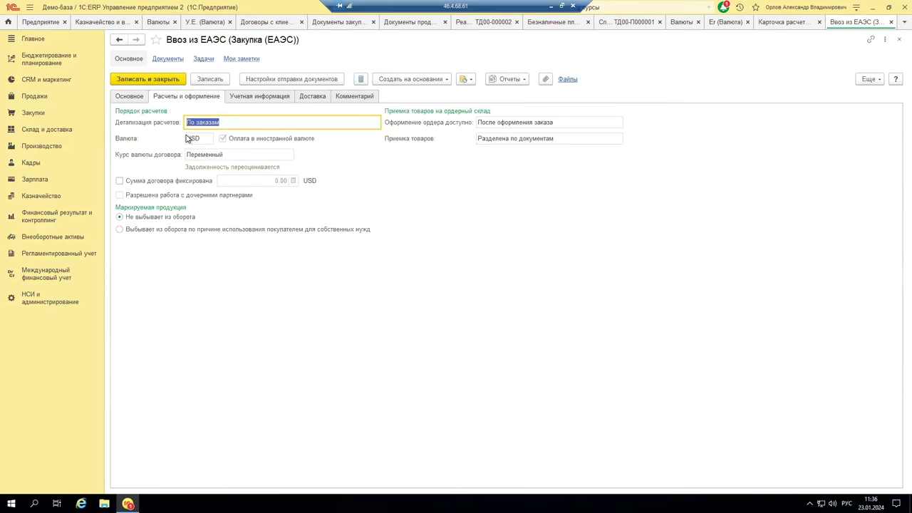
pyautogui.click(890, 22)
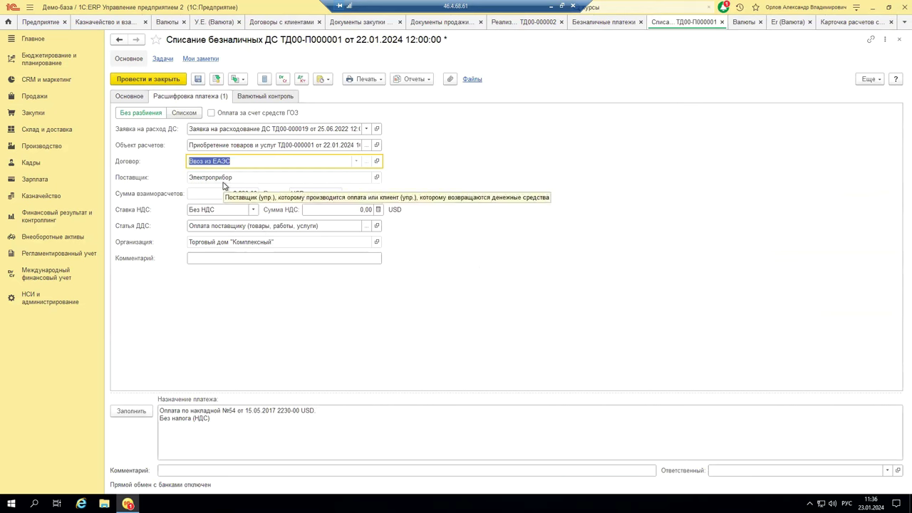
# Step: Check the write-off's VAT rate choices, keeping Без НДС, and compare them with the linked expense request's payment breakdown
pyautogui.click(202, 196)
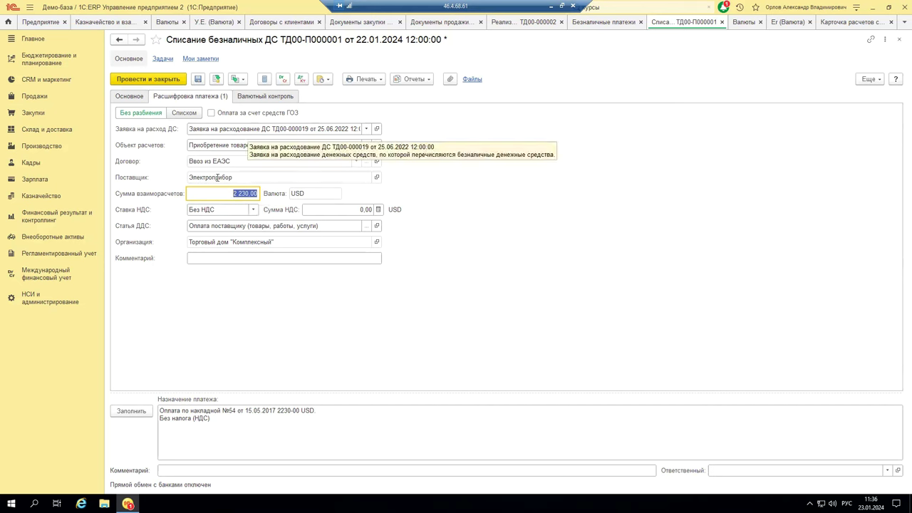
pyautogui.click(253, 210)
pyautogui.click(235, 224)
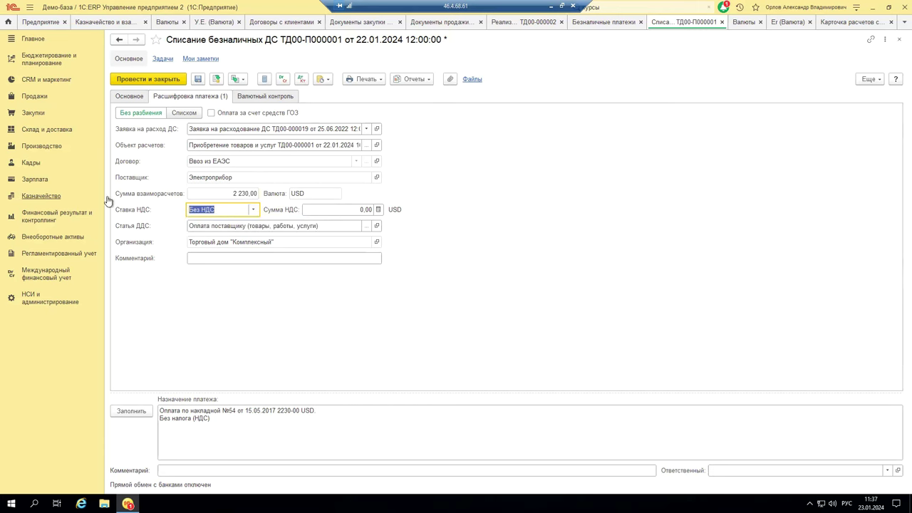
pyautogui.click(376, 129)
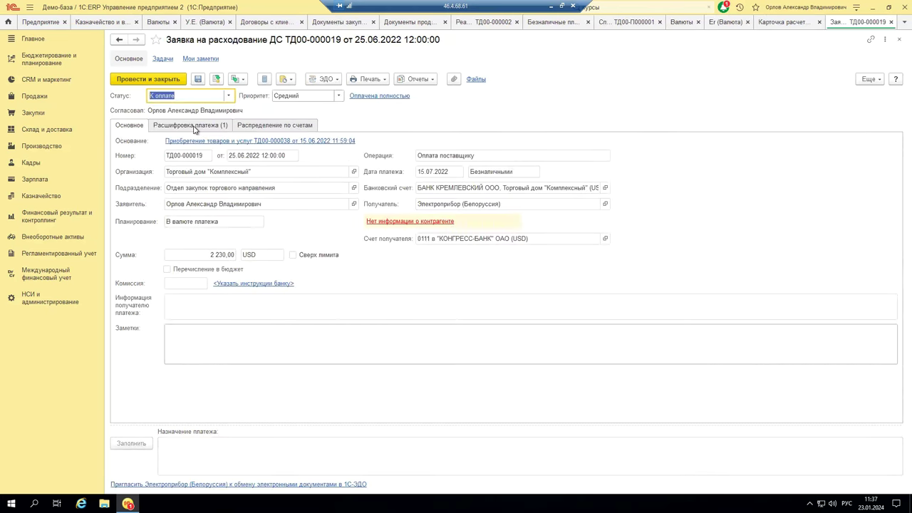
pyautogui.click(194, 127)
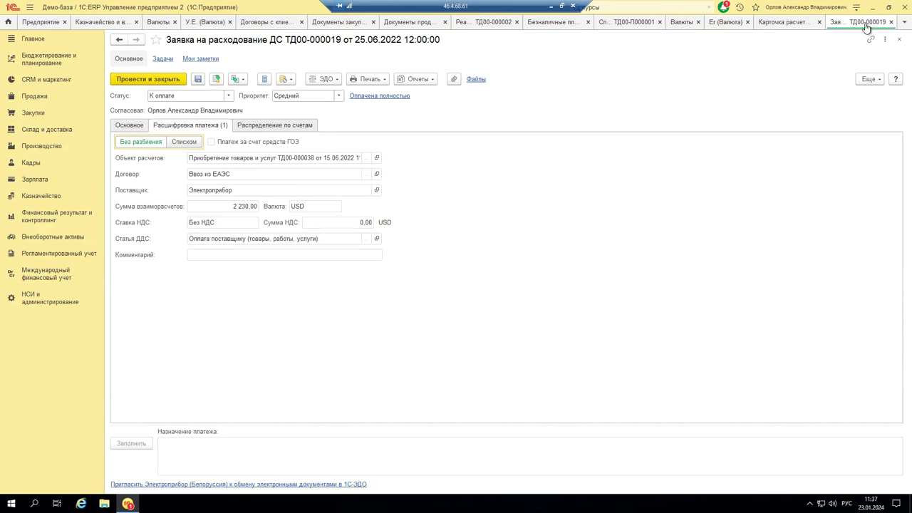
pyautogui.click(890, 22)
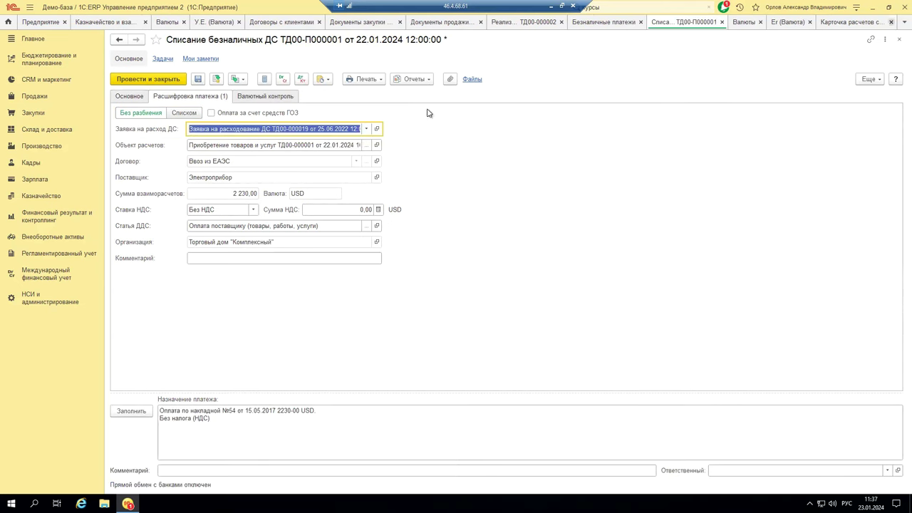
pyautogui.click(252, 210)
pyautogui.click(213, 224)
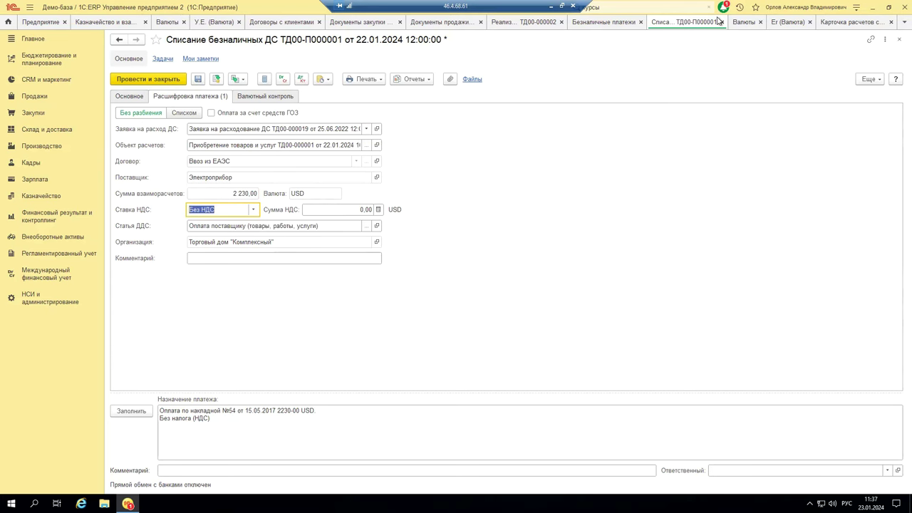
pyautogui.click(719, 22)
pyautogui.click(202, 104)
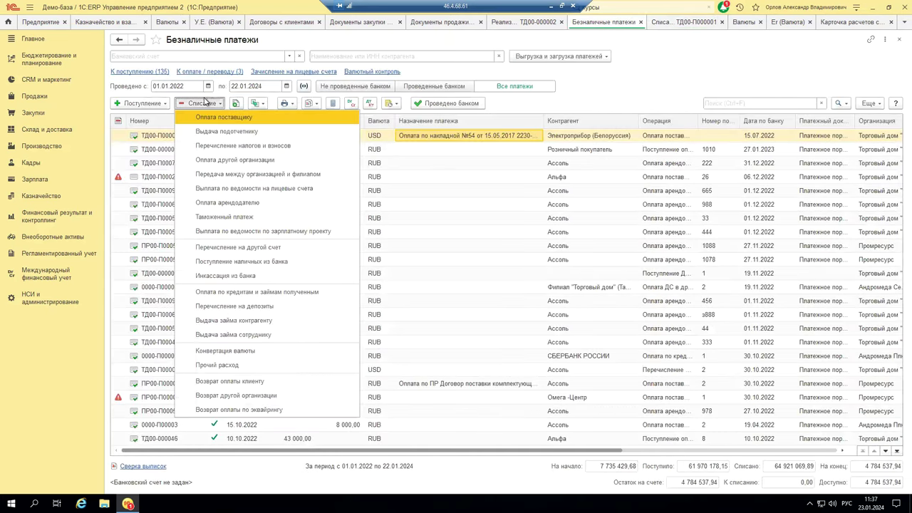
pyautogui.click(203, 130)
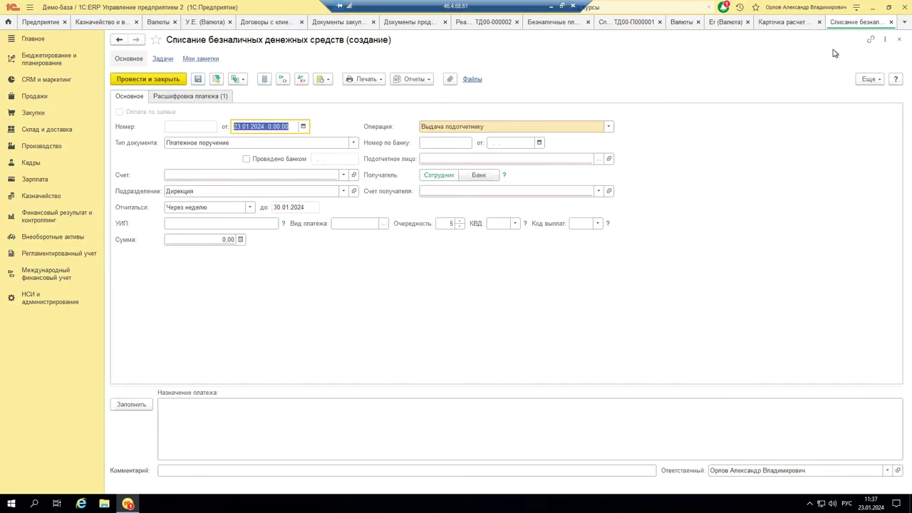
pyautogui.click(890, 22)
# Step: Examine the VAT rates offered in the payment breakdown of a new Оплата поставщику write-off, and close it without saving
pyautogui.click(201, 104)
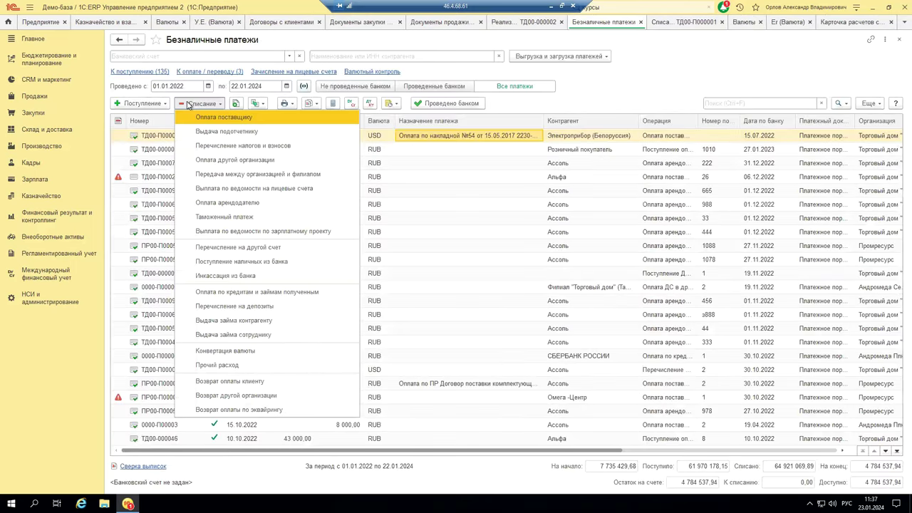
pyautogui.click(199, 117)
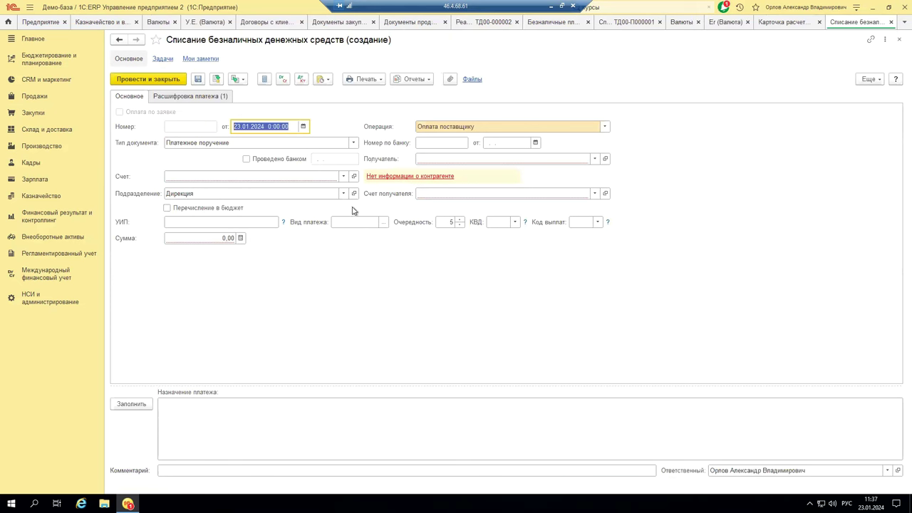
pyautogui.click(199, 97)
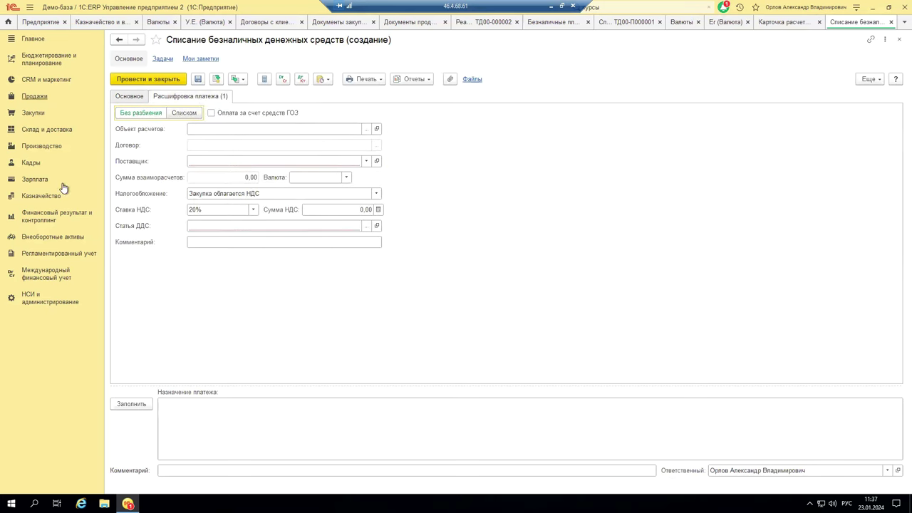
pyautogui.click(253, 213)
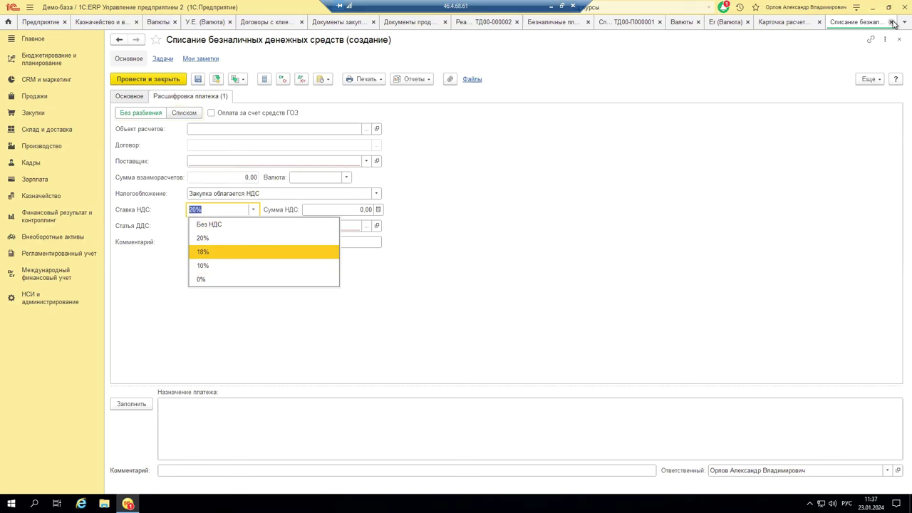
pyautogui.press('Escape')
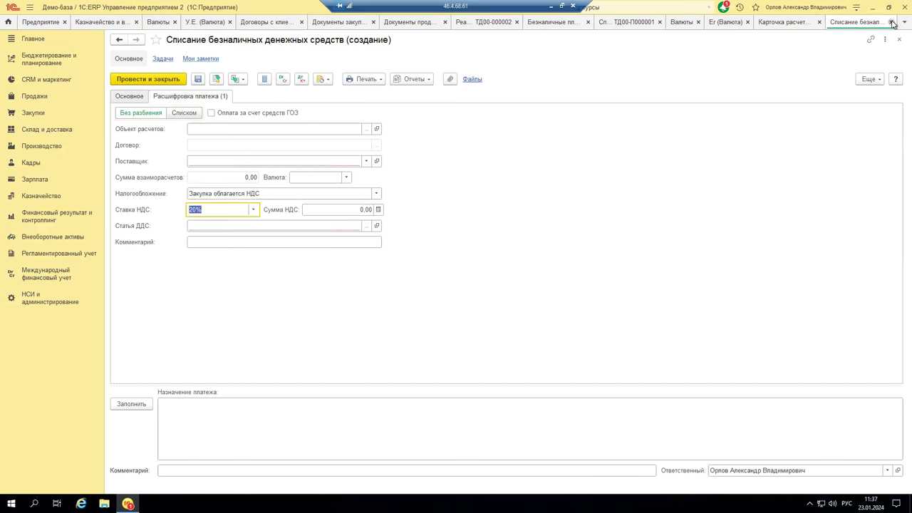
pyautogui.click(892, 22)
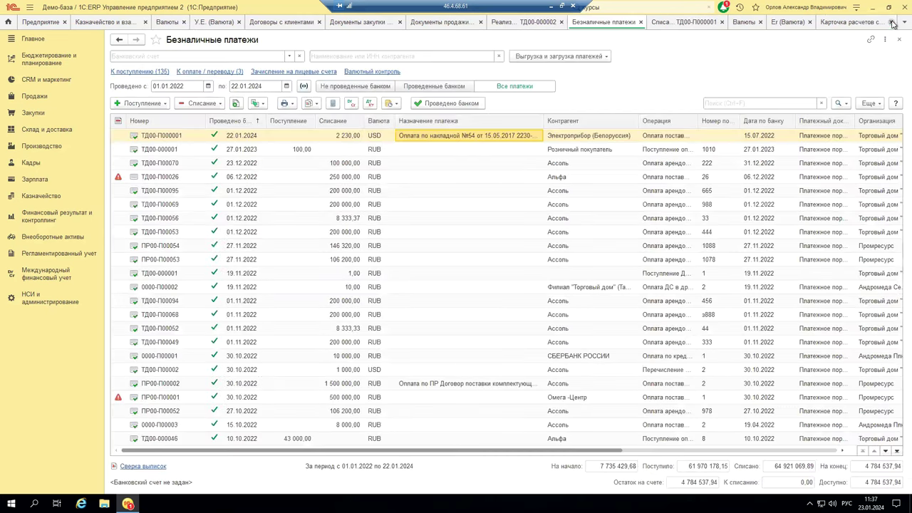
# Step: Return to the USD write-off to Электроприбор and check which VAT rates its payment breakdown offers
pyautogui.click(716, 30)
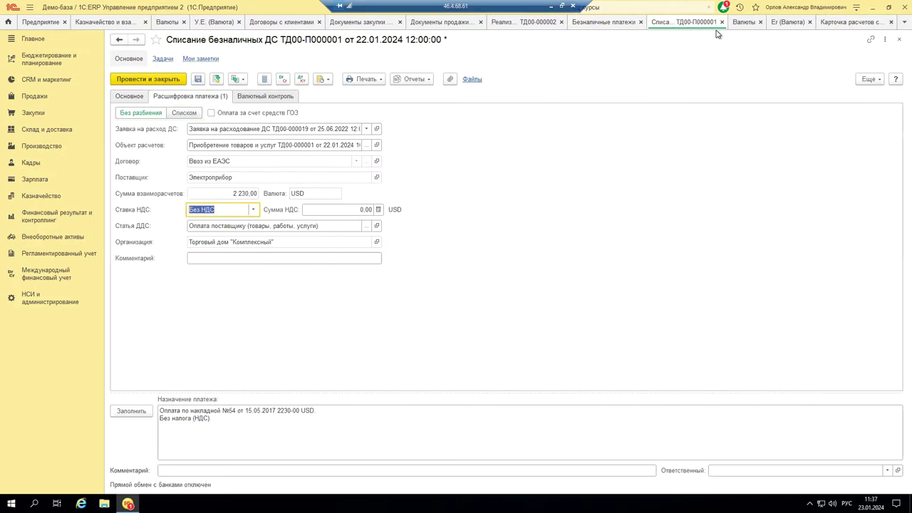
pyautogui.click(254, 210)
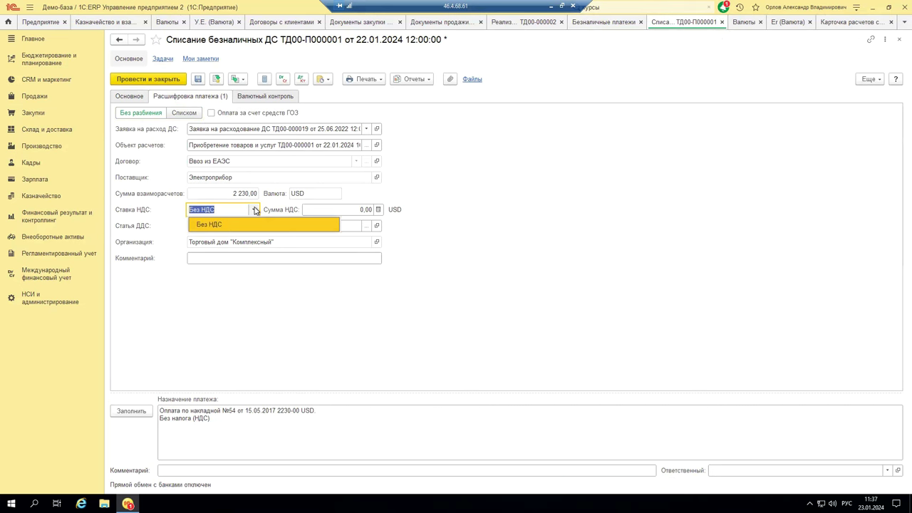
pyautogui.click(244, 313)
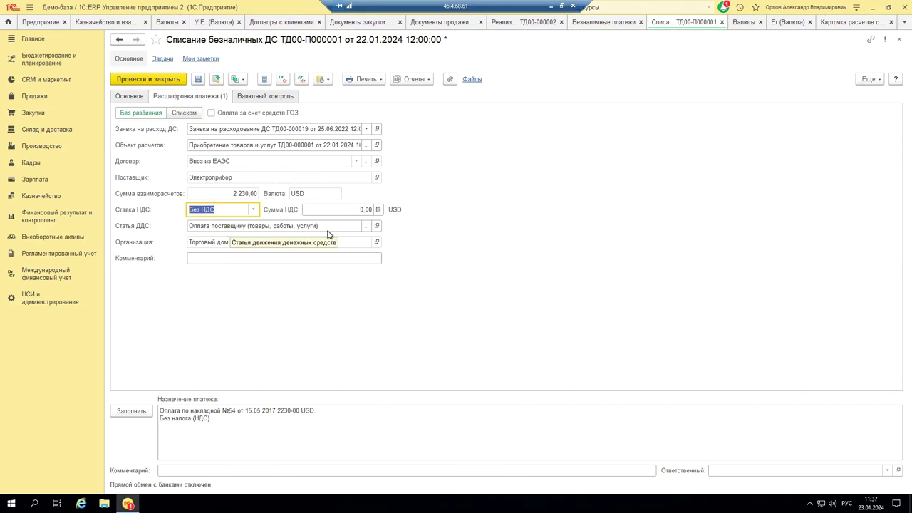
# Step: Set the write-off's currency operation code for currency control to 11100
pyautogui.click(264, 97)
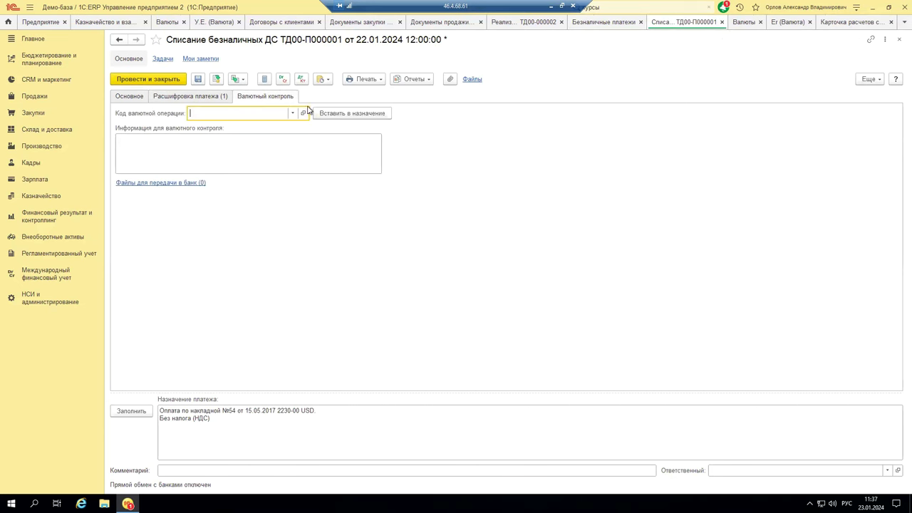
pyautogui.click(292, 113)
pyautogui.click(214, 148)
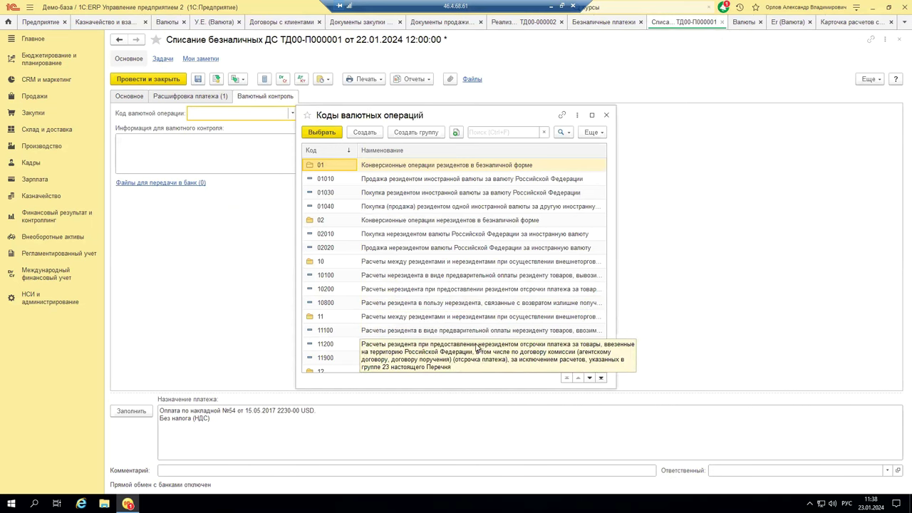
pyautogui.doubleClick(456, 333)
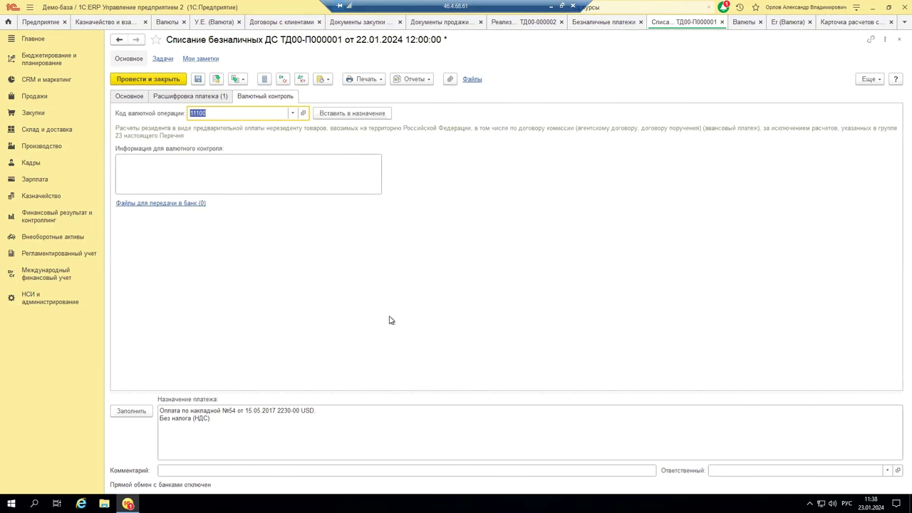
# Step: Return to the write-off's payment breakdown and try to post the document
pyautogui.click(201, 96)
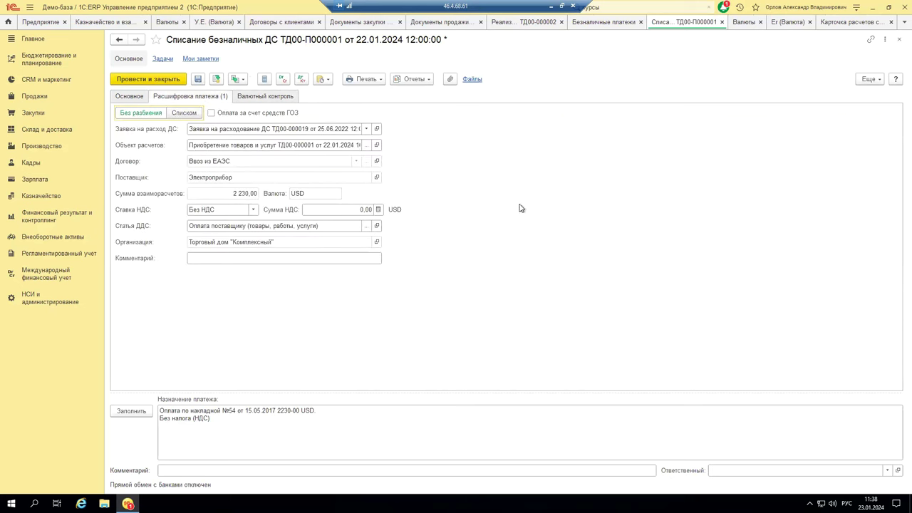
pyautogui.click(216, 78)
pyautogui.click(216, 80)
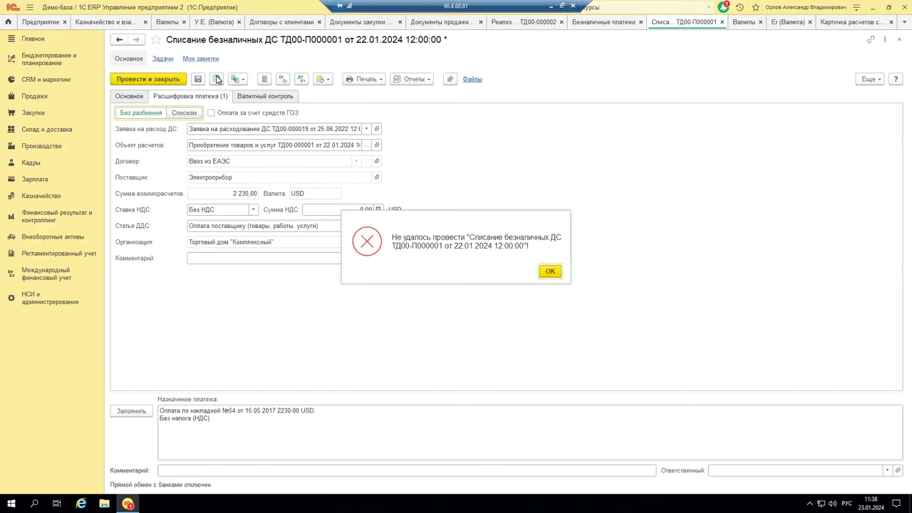
# Step: Dismiss the posting error, check the write-off's main details, and close the document without saving the changes
pyautogui.click(549, 270)
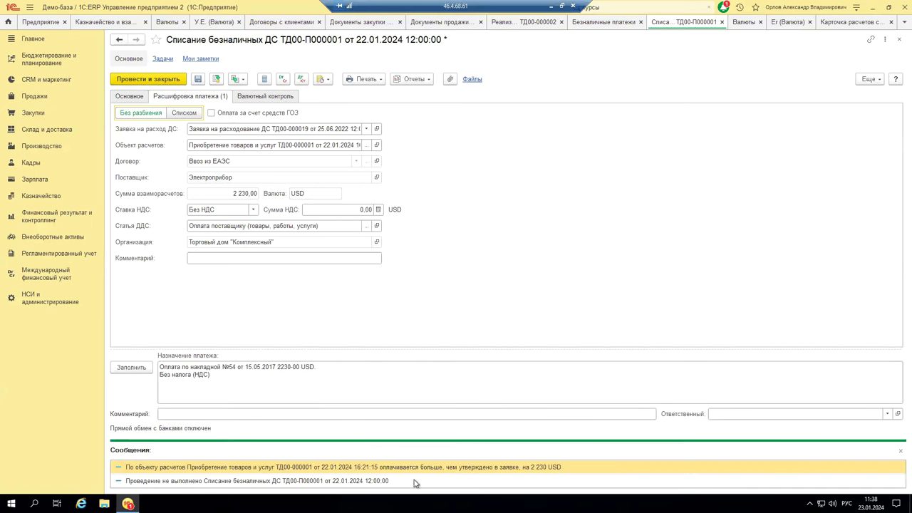
pyautogui.click(132, 97)
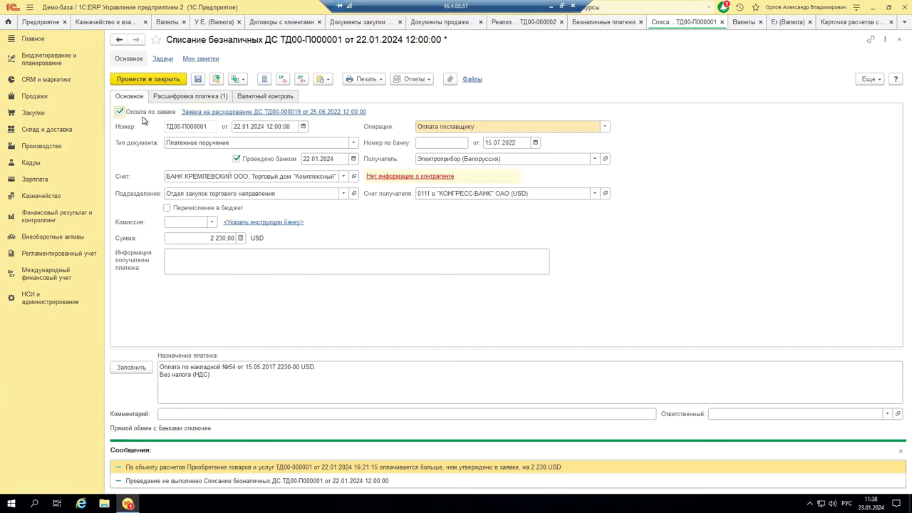
pyautogui.click(721, 22)
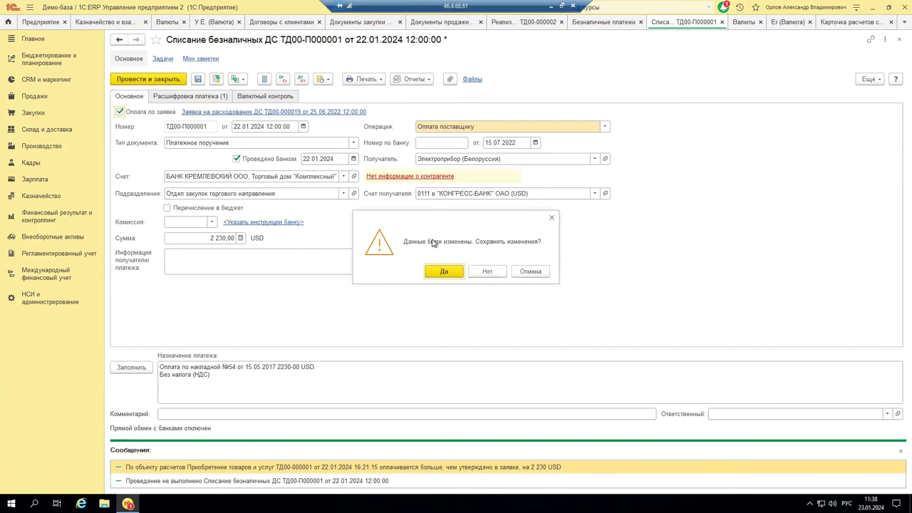
pyautogui.click(485, 271)
# Step: Reopen the 22.01.2024 USD write-off to Электроприбор and check the settlement object in its payment breakdown
pyautogui.doubleClick(430, 137)
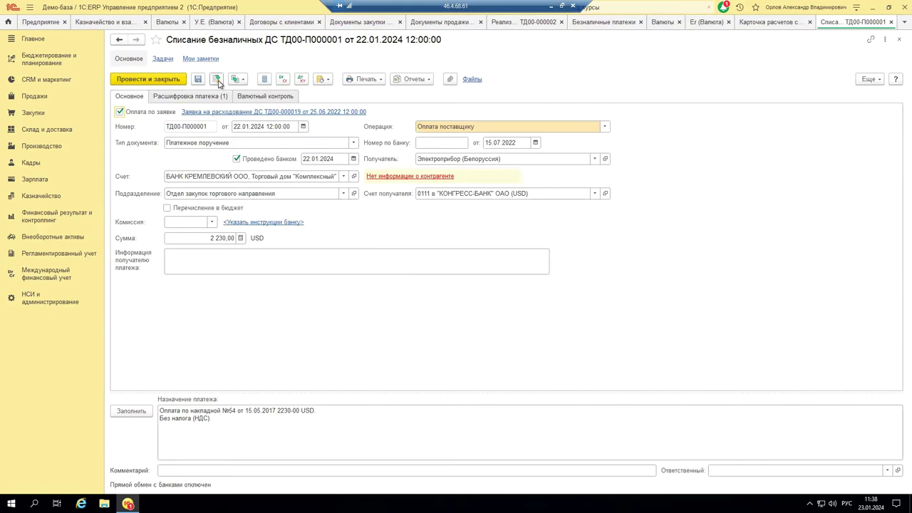
pyautogui.click(369, 126)
pyautogui.click(181, 96)
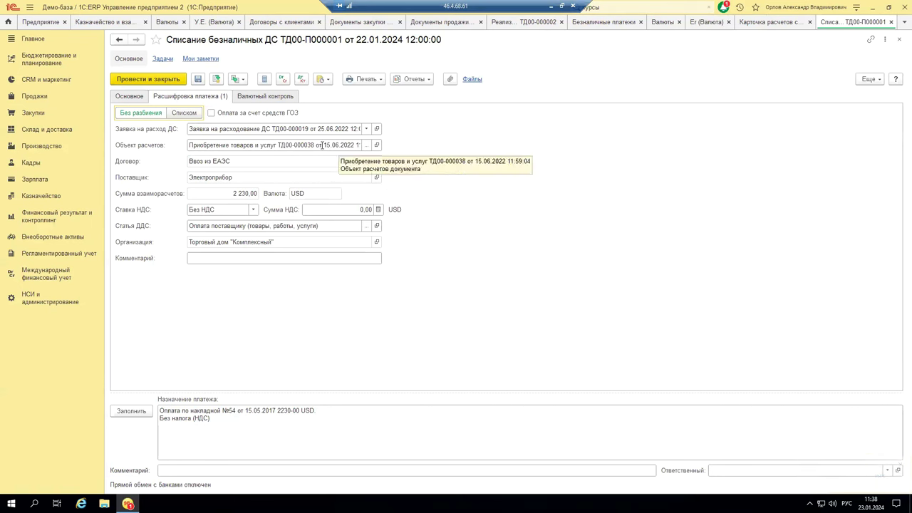
# Step: Reflect the write-off in regulated accounting, inspect the posting's accounts, currency and rouble amount, and close the postings
pyautogui.click(302, 79)
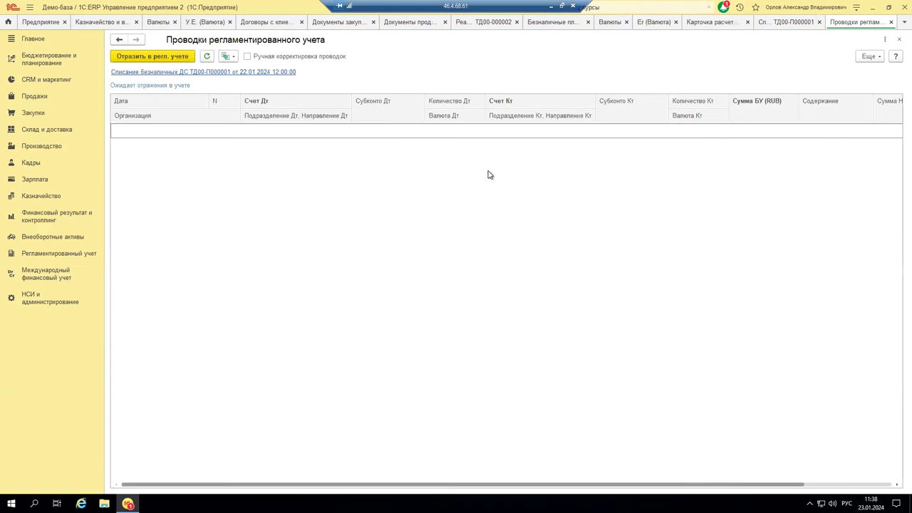
pyautogui.click(151, 57)
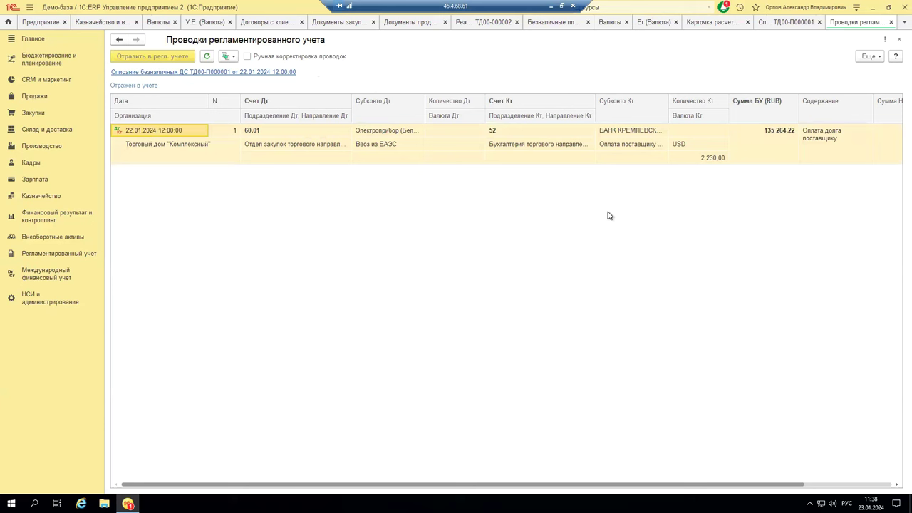
pyautogui.click(694, 159)
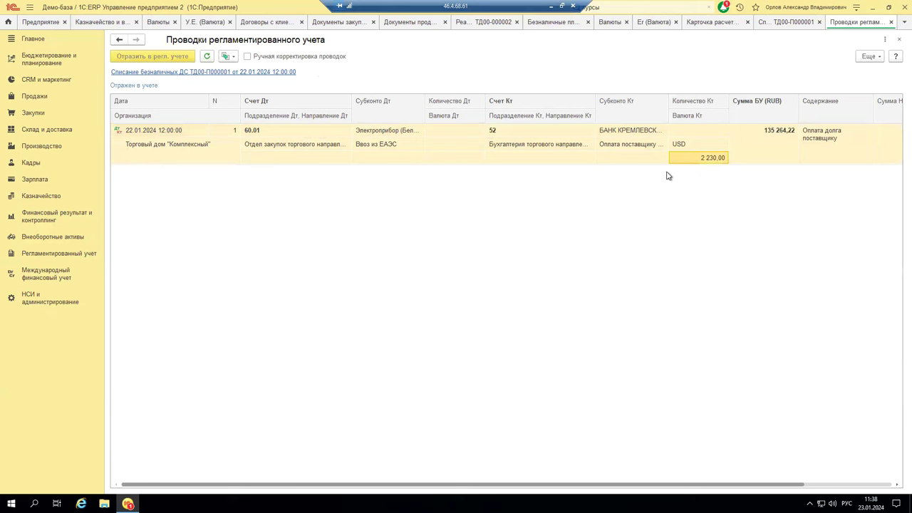
pyautogui.click(688, 151)
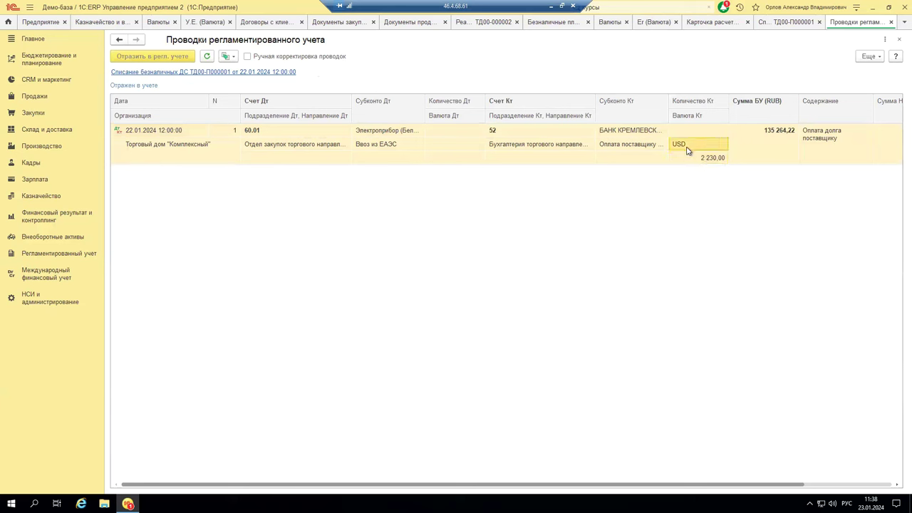
pyautogui.click(769, 135)
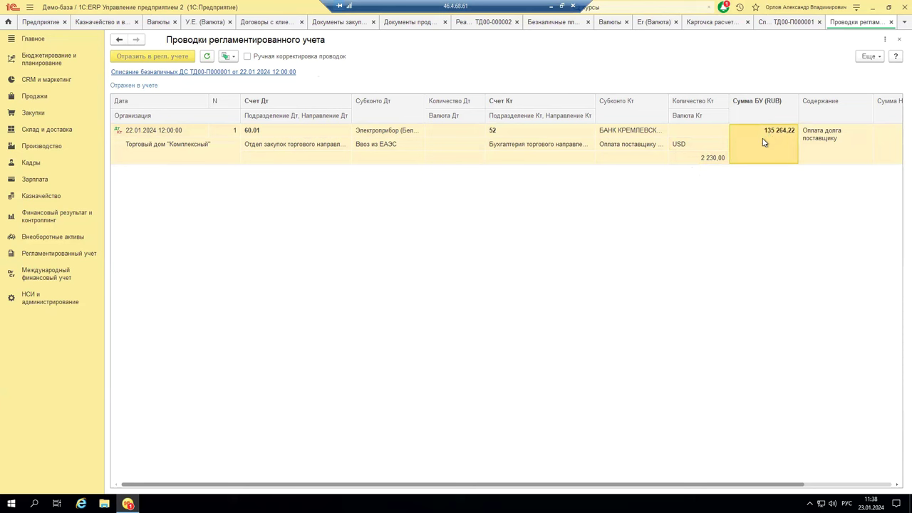
pyautogui.click(500, 135)
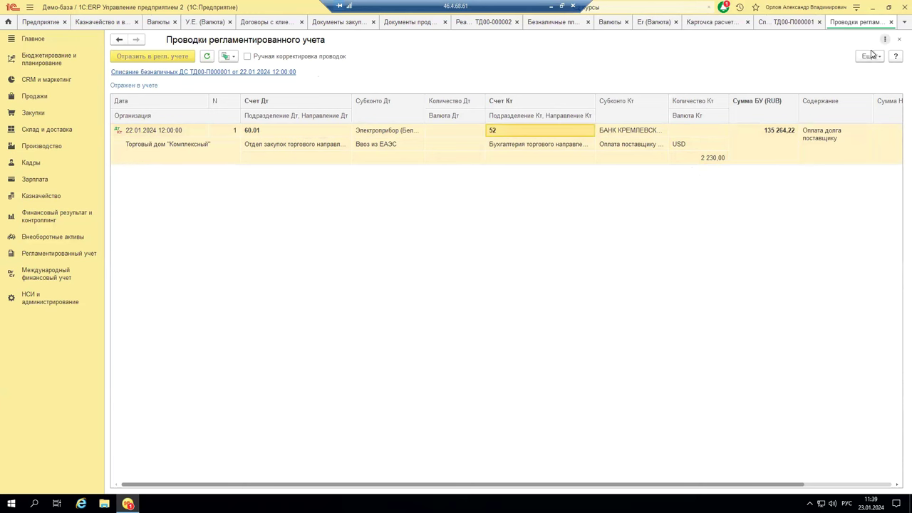
pyautogui.click(891, 23)
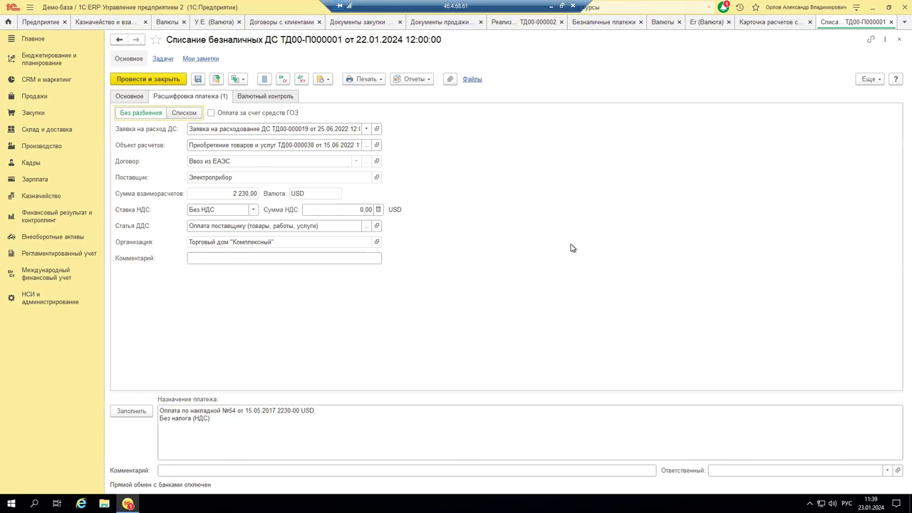
# Step: Check the regulated and management accounting currencies in the Предприятие settings, and open the list of currencies
pyautogui.click(26, 302)
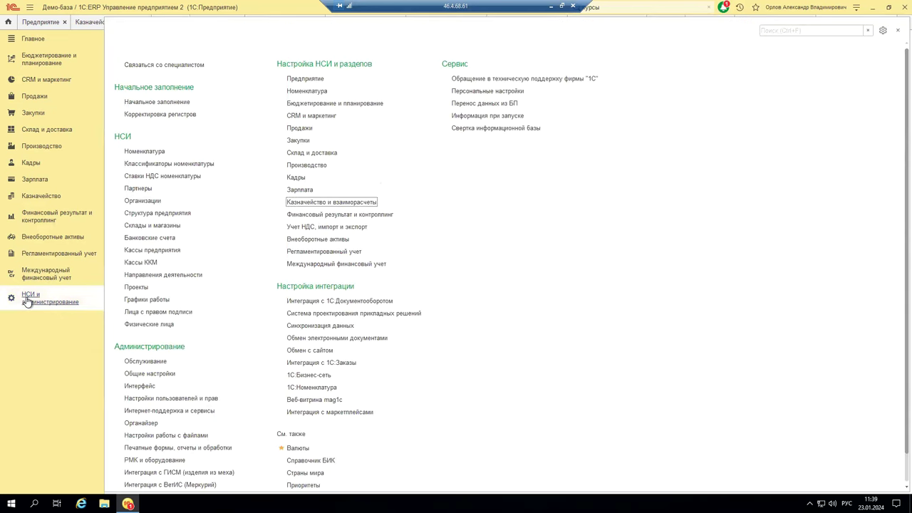
pyautogui.click(306, 80)
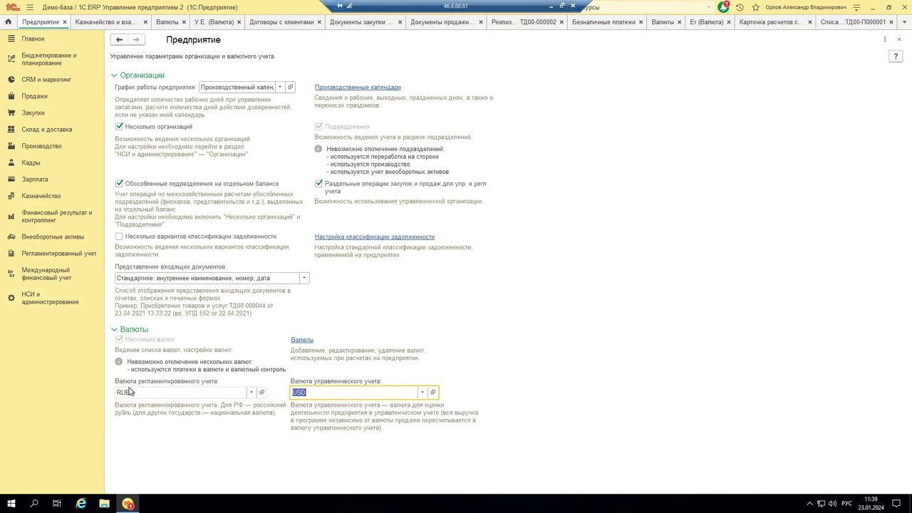
pyautogui.click(301, 341)
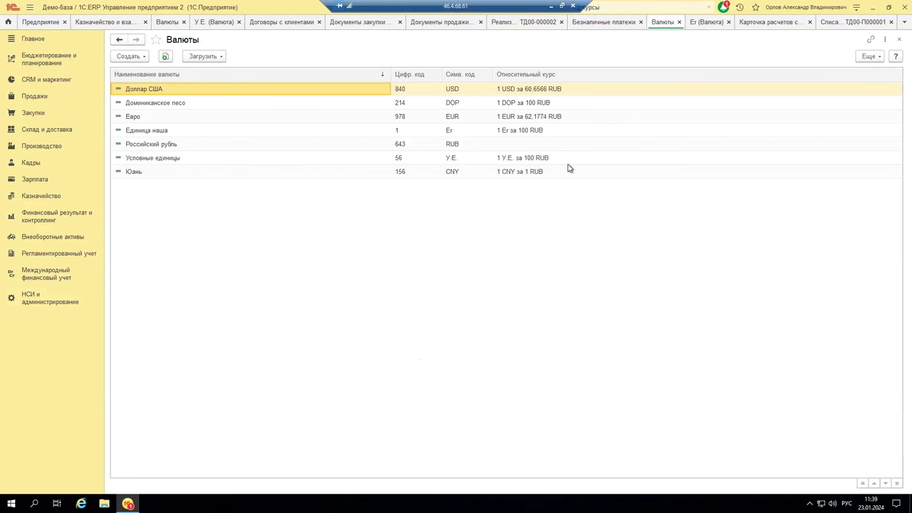
# Step: Open the exchange rates of Юань, check the available rate loading options, and close the currency card
pyautogui.doubleClick(181, 172)
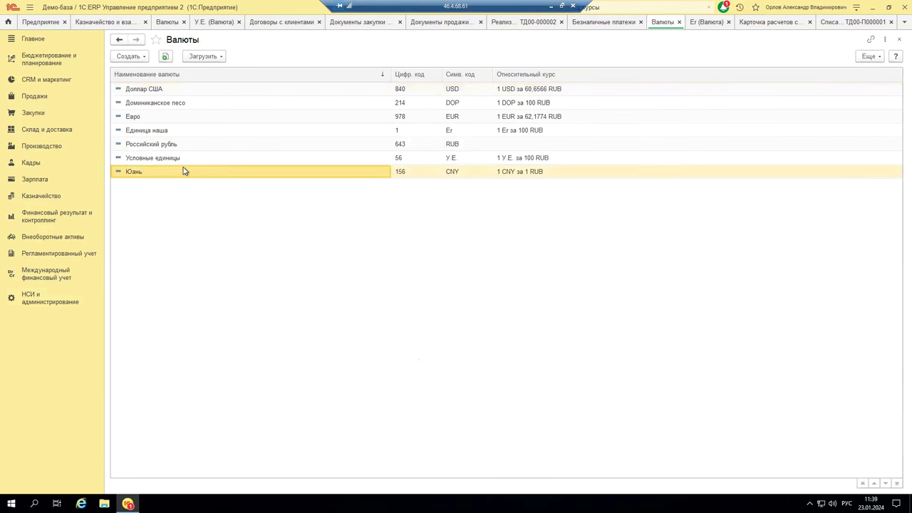
pyautogui.click(170, 58)
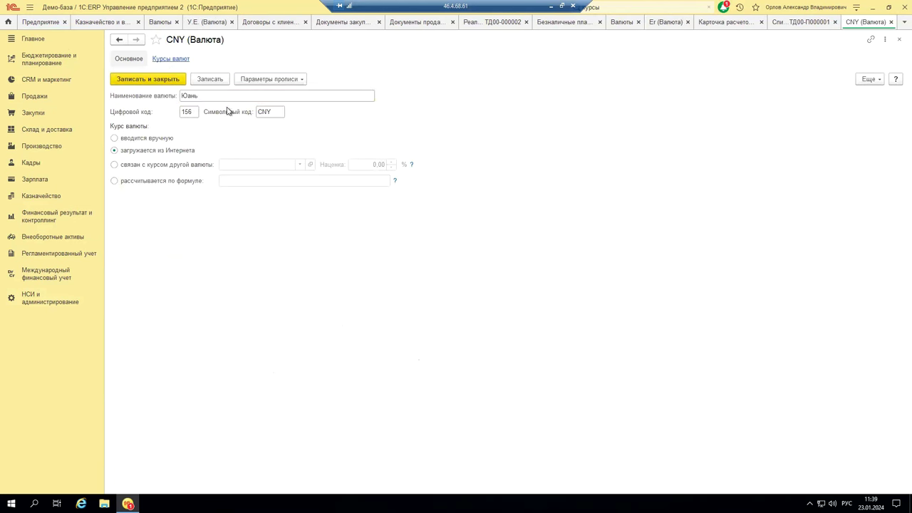
pyautogui.click(190, 109)
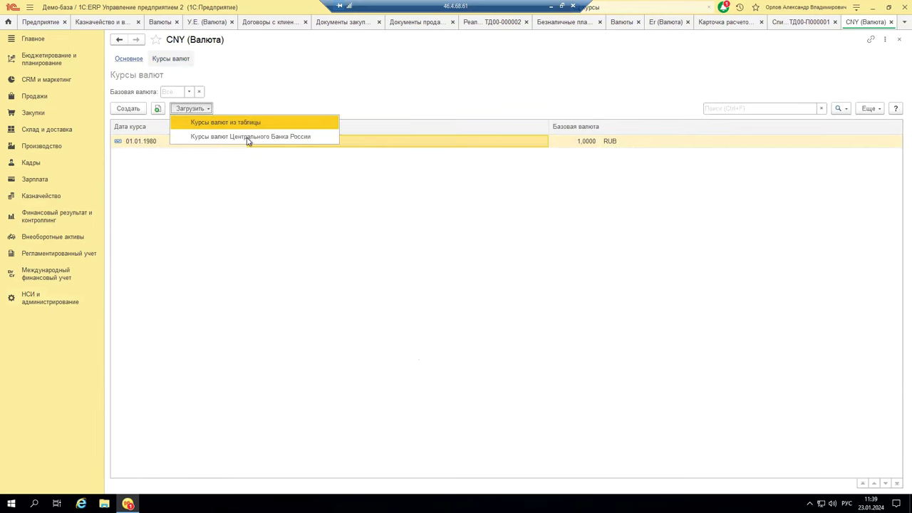
pyautogui.click(128, 108)
pyautogui.click(611, 222)
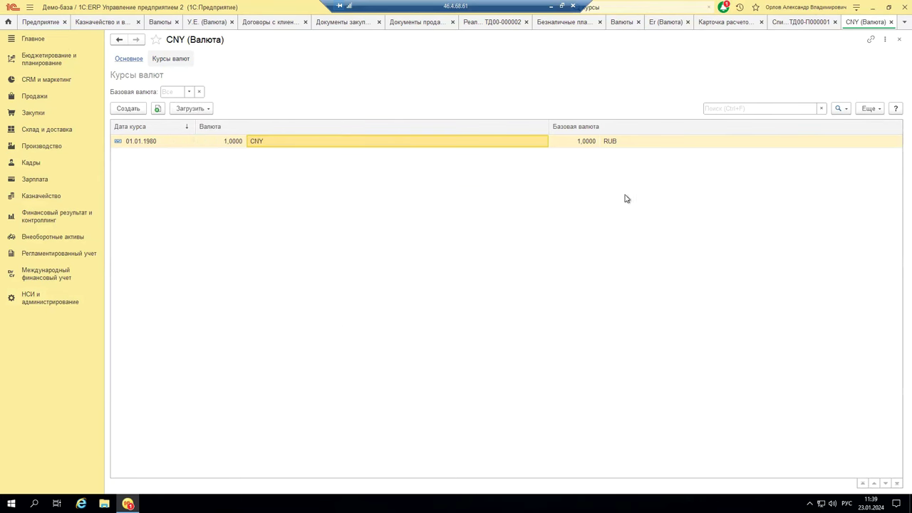
pyautogui.click(891, 22)
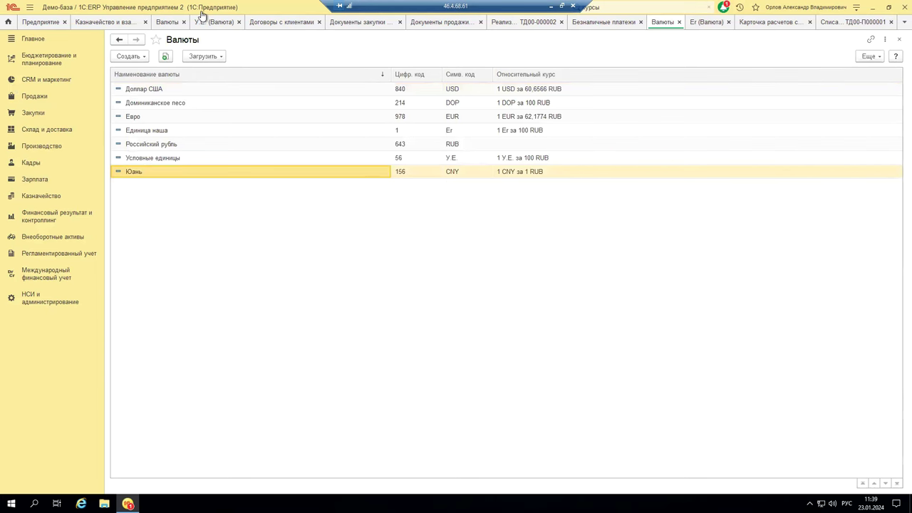
# Step: Open the customer contract ТД Договор (экспорт) Инвема and review its settlement currency and payment terms
pyautogui.hotkey('ctrl', 'Tab')
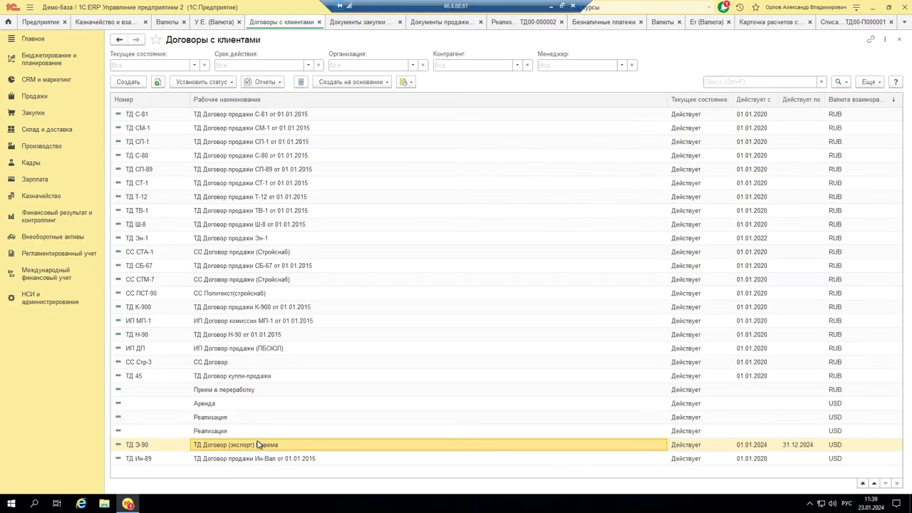
pyautogui.doubleClick(262, 444)
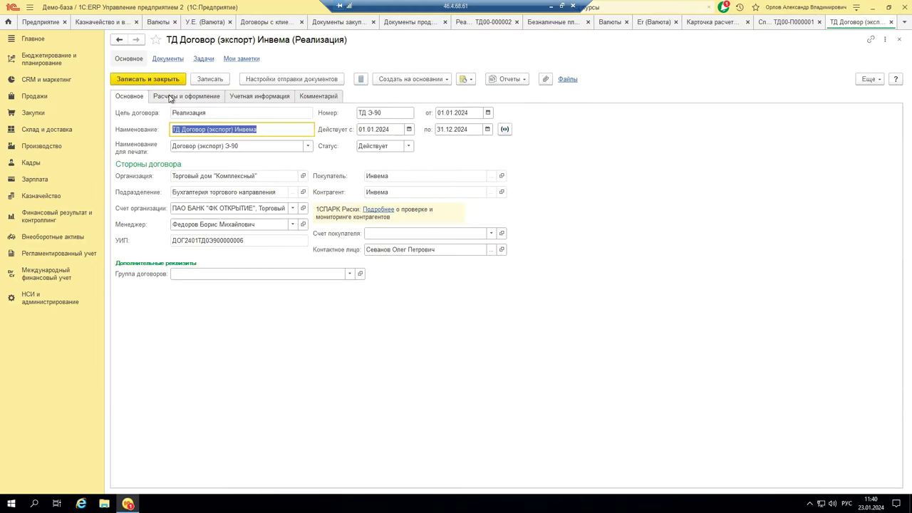
pyautogui.click(170, 97)
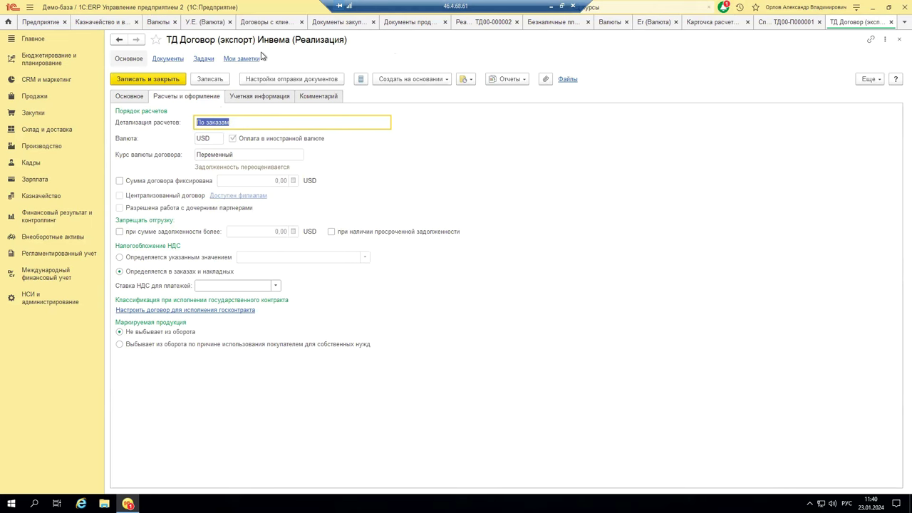
# Step: Open the 22.01.2024 USD purchase from Электроприбор and check its document and settlement currencies and its linked contract
pyautogui.click(33, 113)
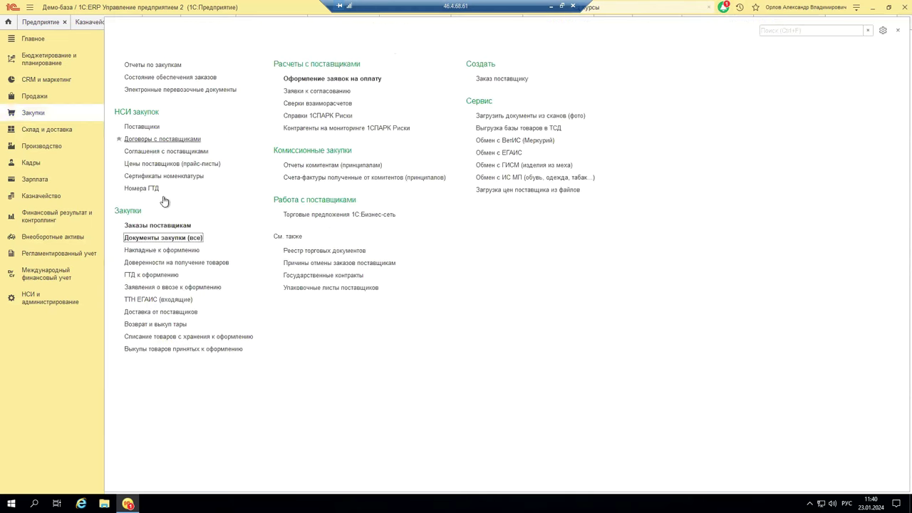
pyautogui.click(163, 238)
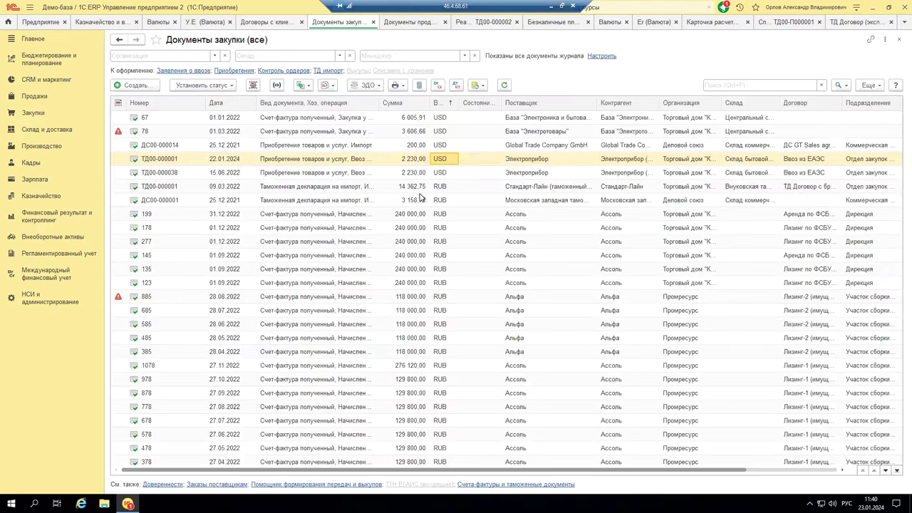
pyautogui.doubleClick(439, 160)
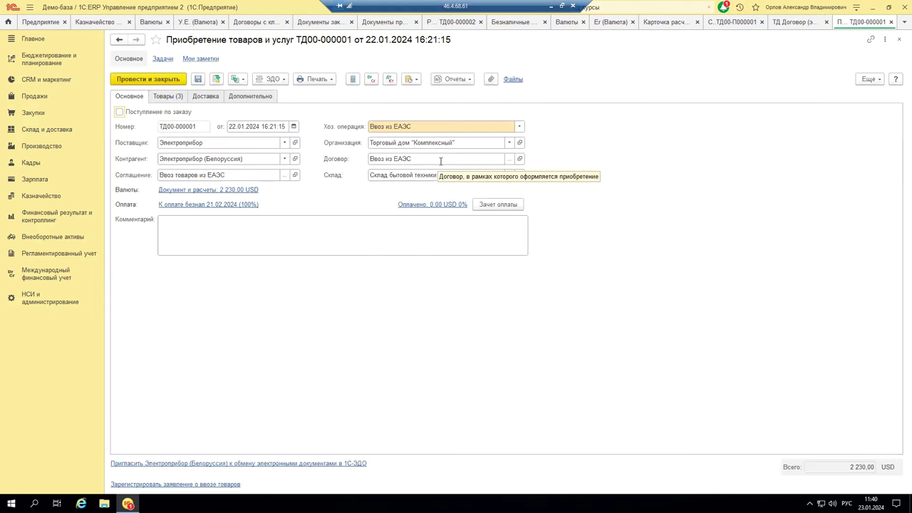
pyautogui.click(207, 189)
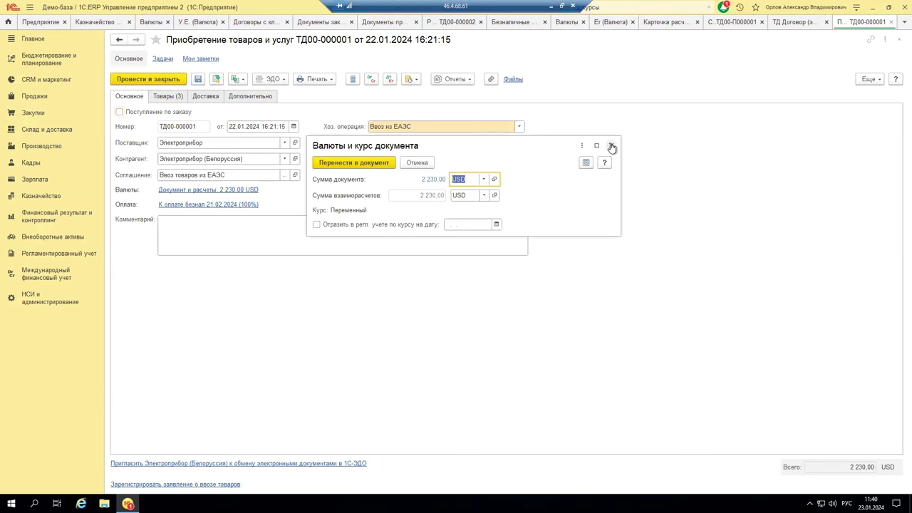
pyautogui.click(612, 147)
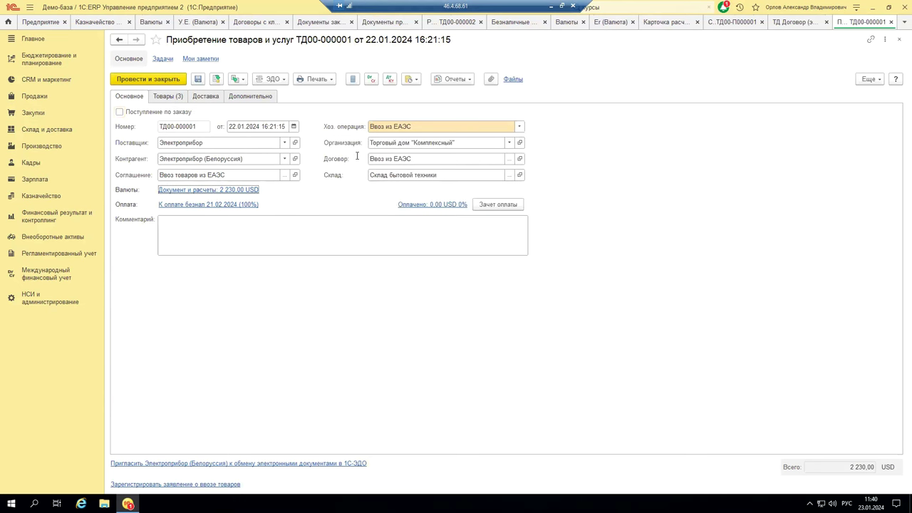
pyautogui.click(520, 159)
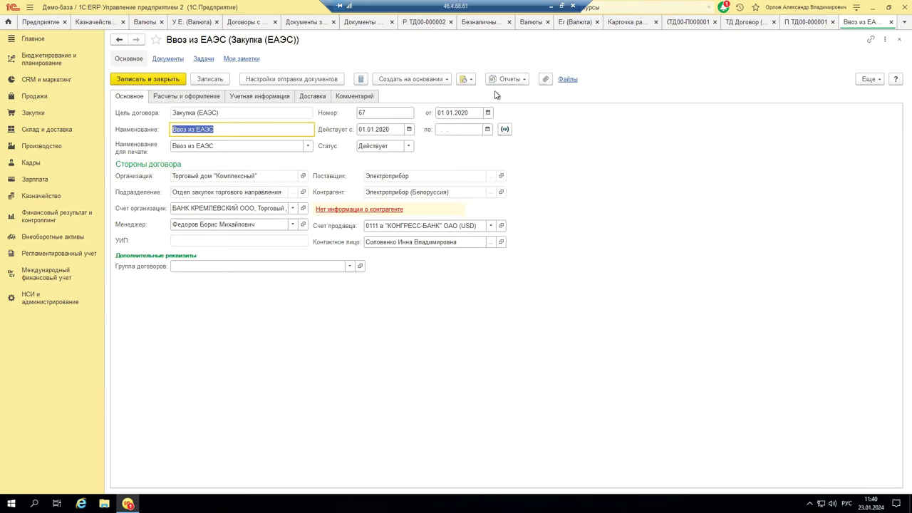
pyautogui.click(897, 43)
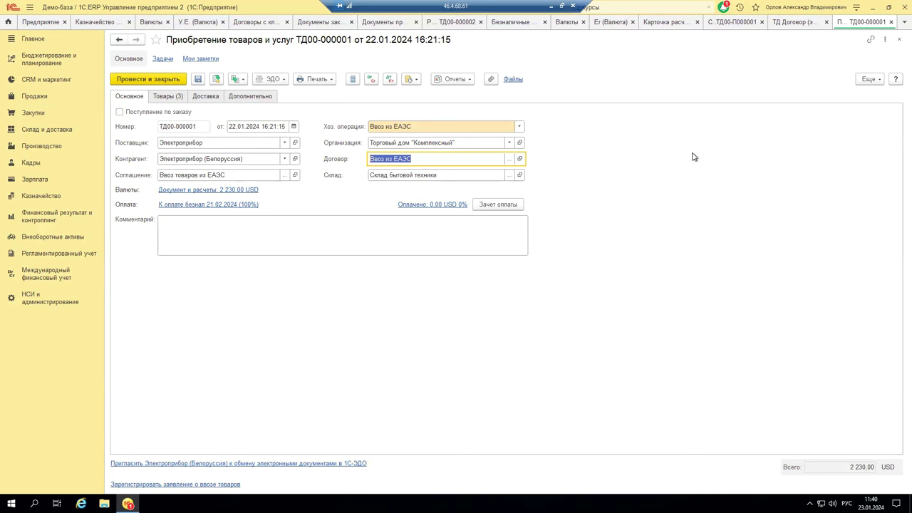
# Step: Review the goods in the EUR sale of 23.01.2024, and return to the list of cashless payments
pyautogui.hotkey('ctrl', 'Tab')
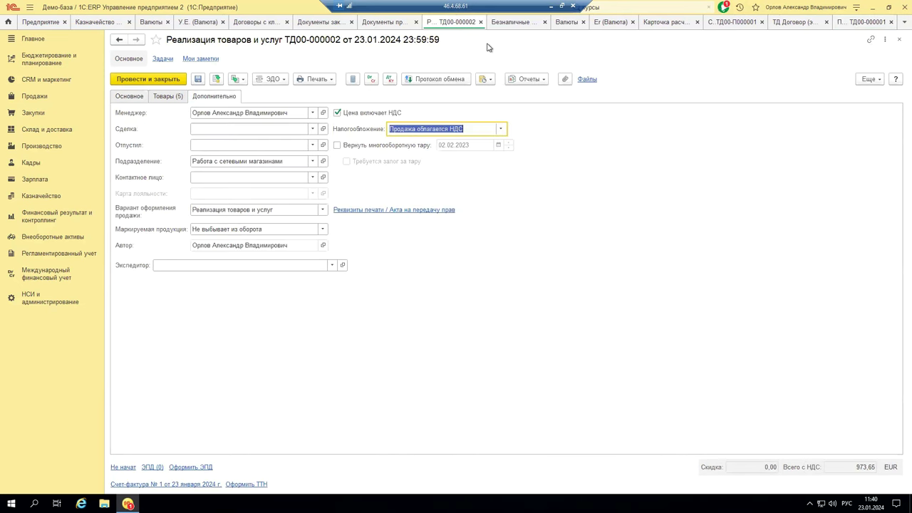
pyautogui.click(164, 96)
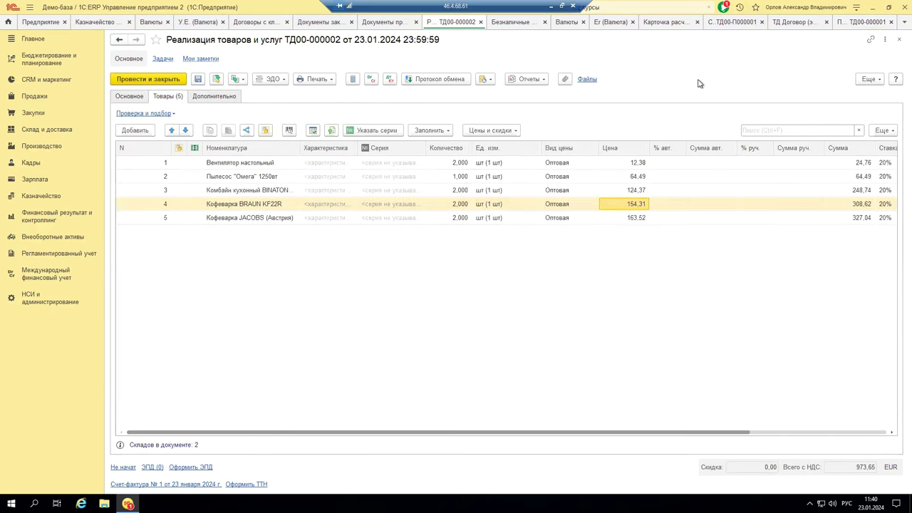
pyautogui.hotkey('ctrl', 'Tab')
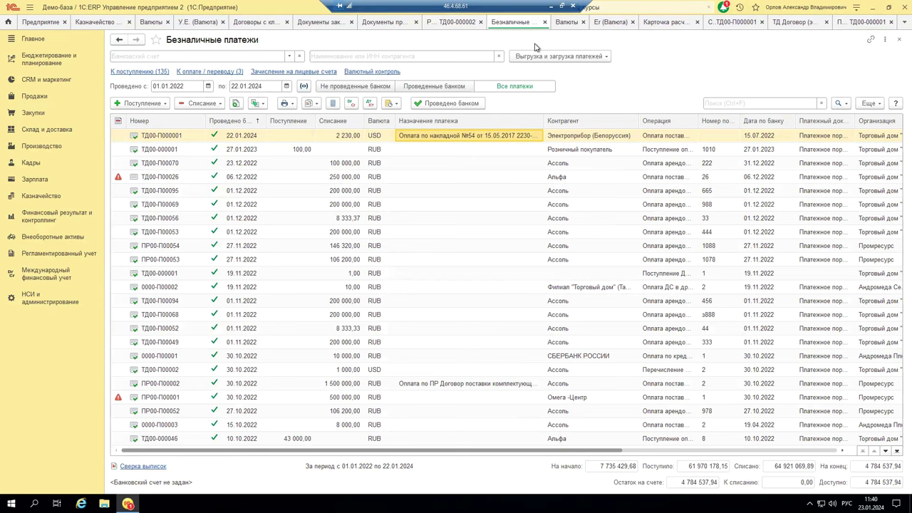
# Step: Switch to the PowerPoint presentation and show its closing slide, СПАСИБО ЗА ВНИМАНИЕ!
pyautogui.hotkey('alt', 'Tab')
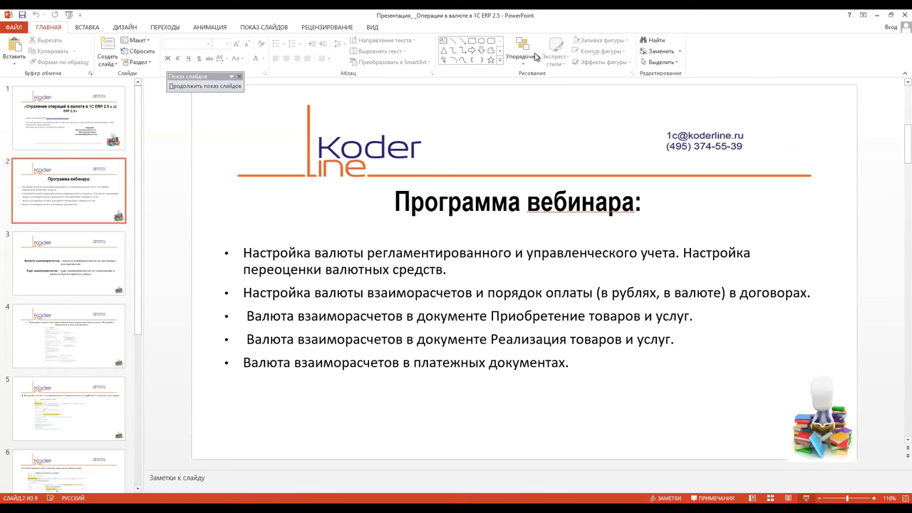
pyautogui.scroll(-5, 114, 356)
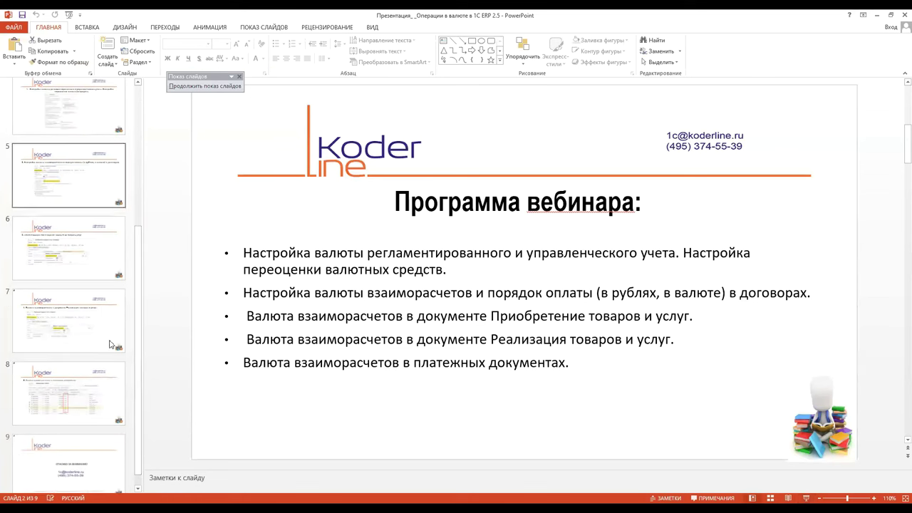
pyautogui.click(96, 463)
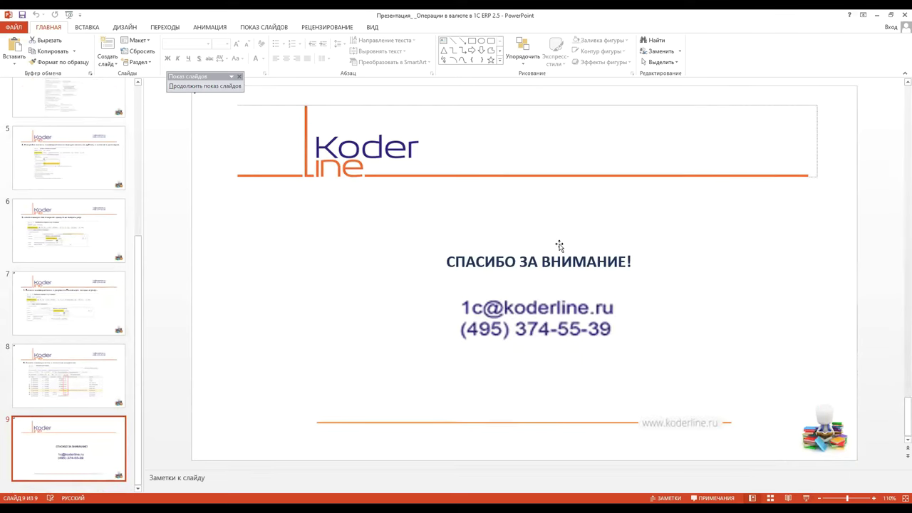